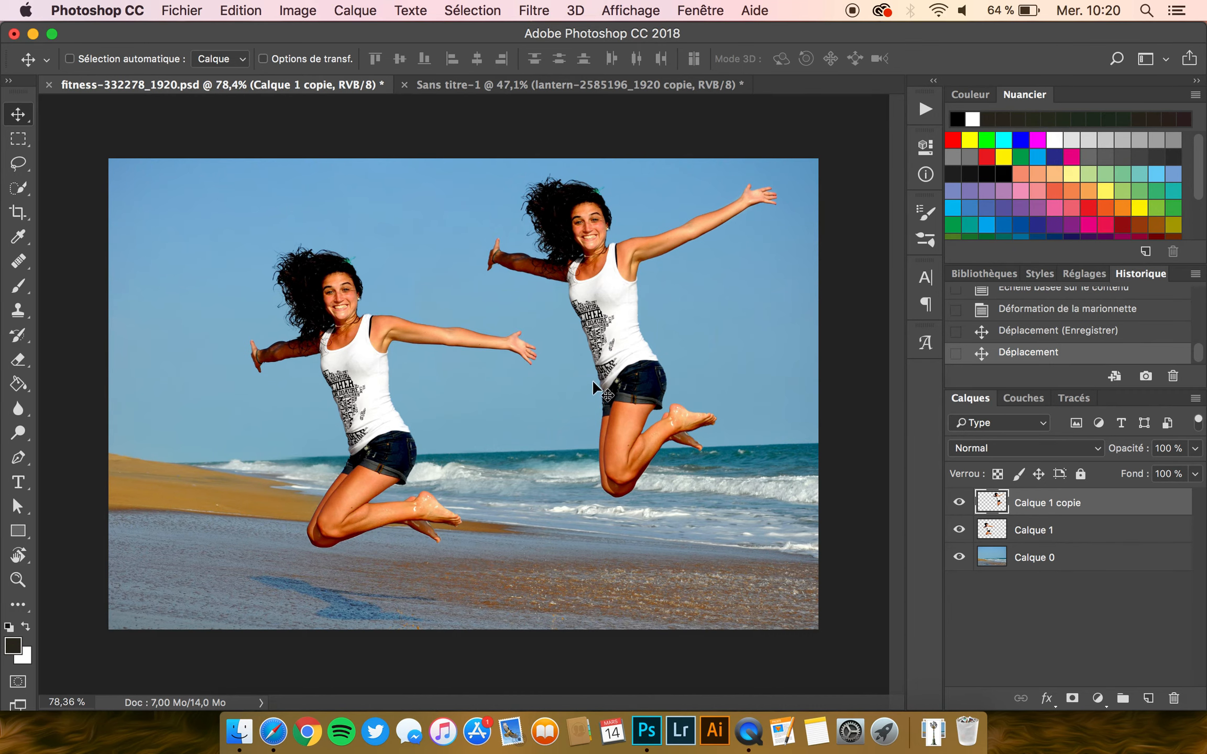
- Delete both lantern layers from the Sans titre-1 document, leaving only the Arrière-plan layer
left_click(465, 86)
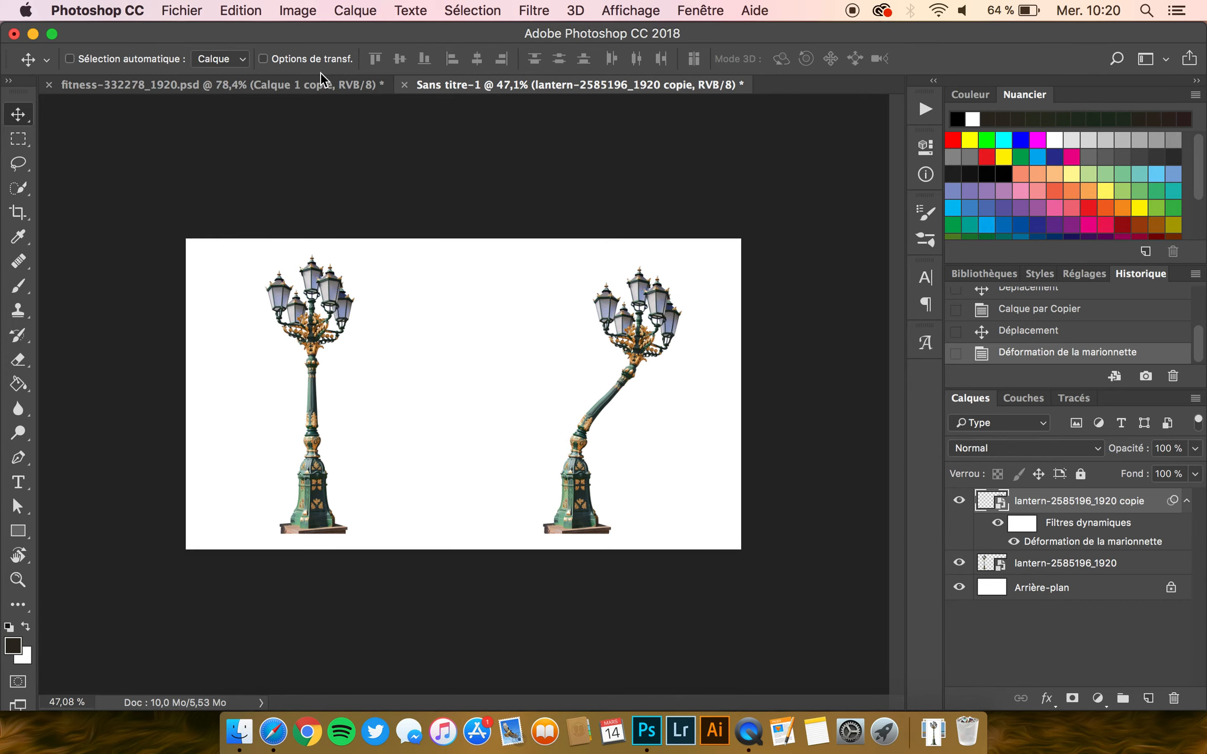
left_click(306, 84)
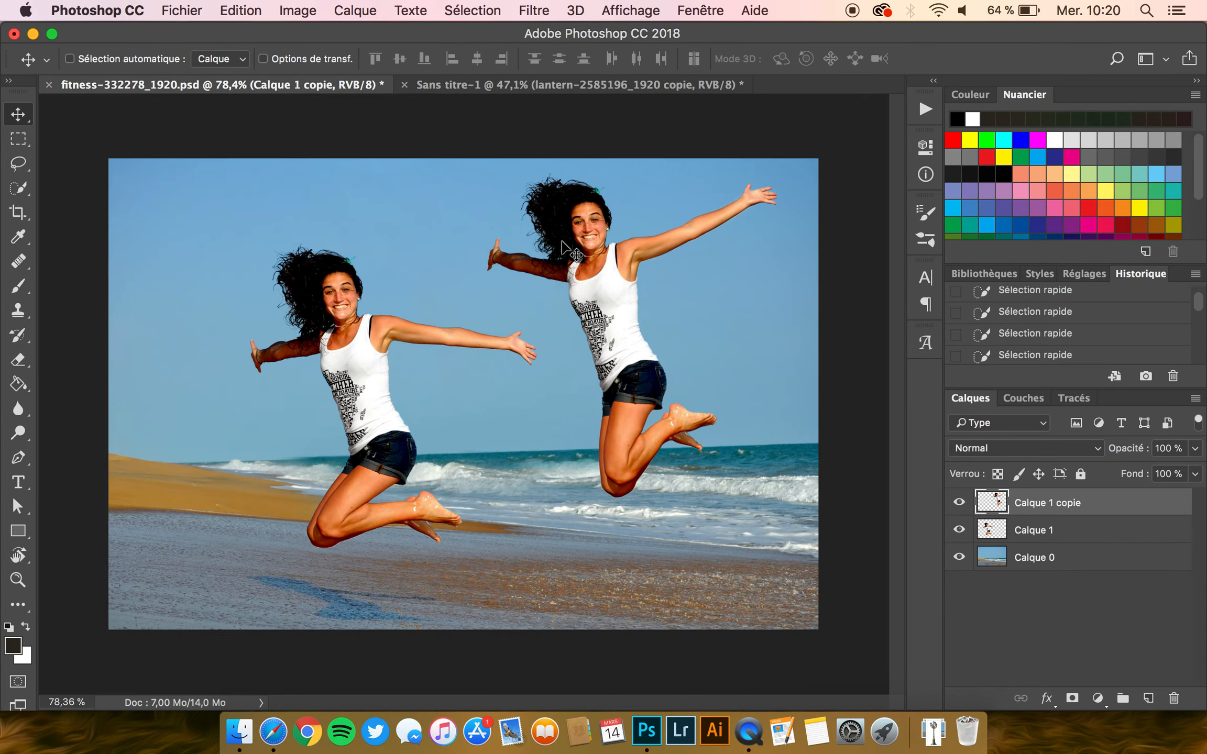
left_click(549, 87)
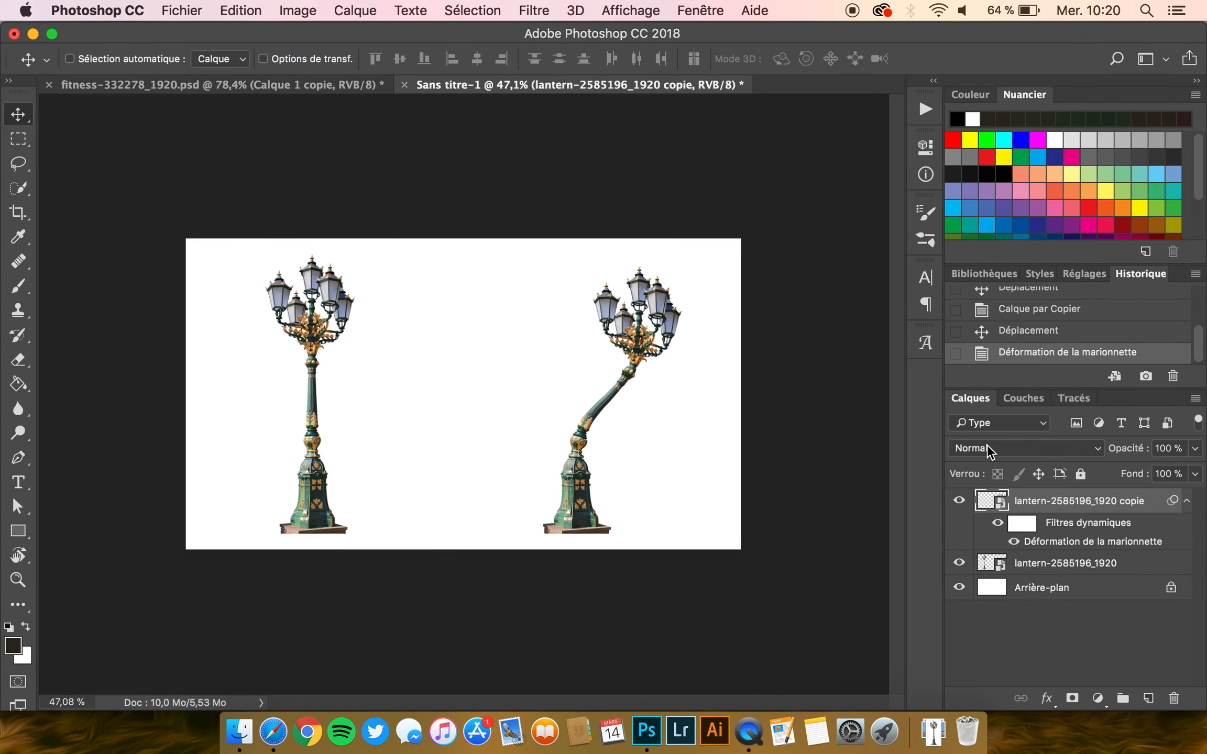
key("Delete")
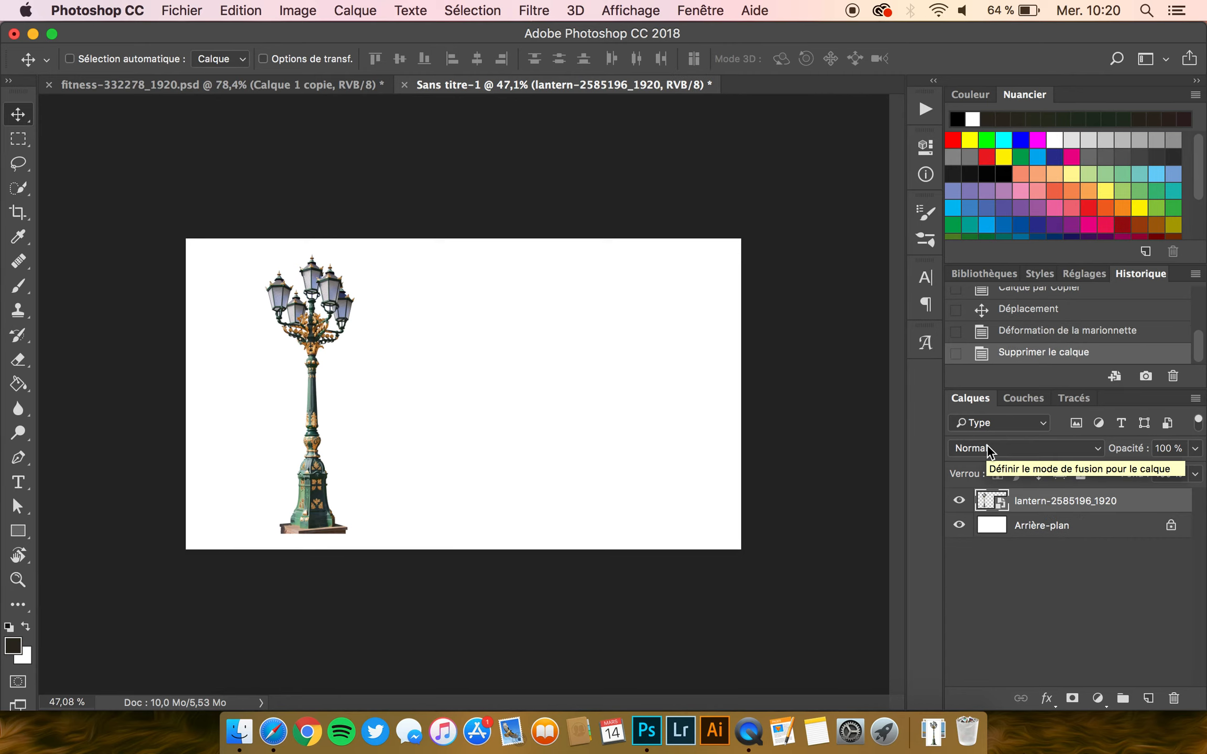
key("Delete")
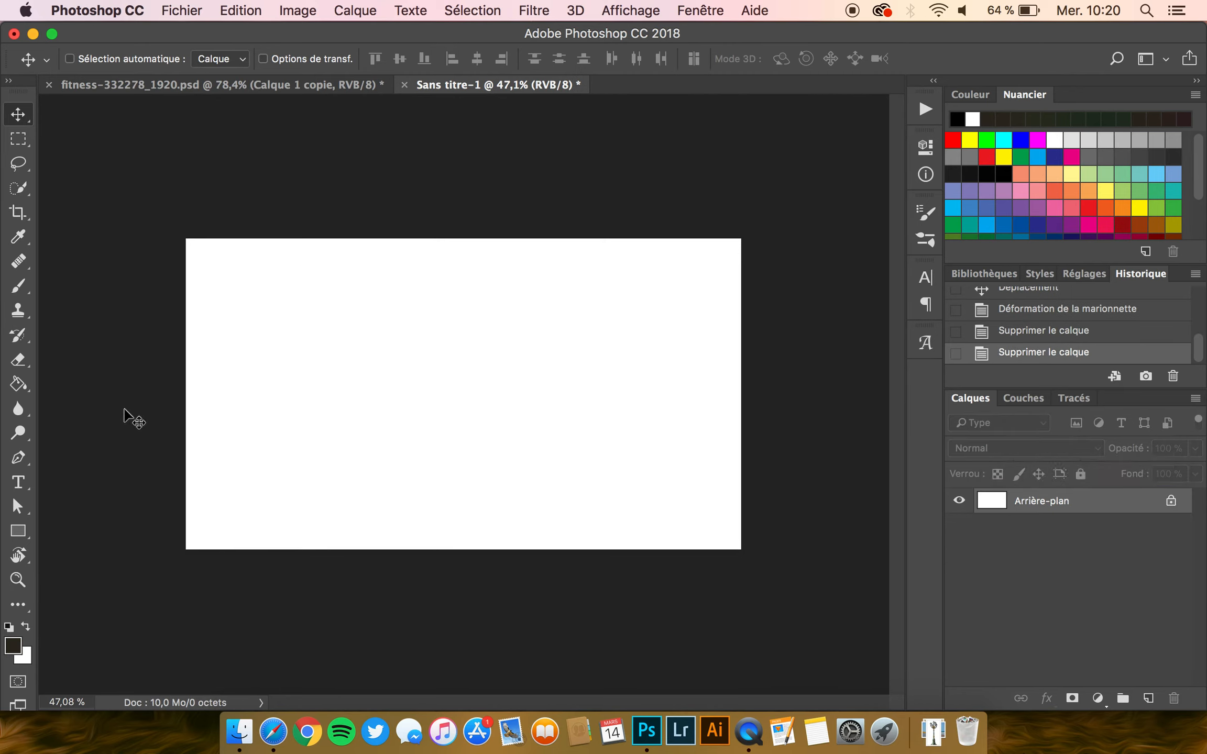
- Place the lantern-2585196_1920 image at the centre of the blank canvas as an embedded smart object and check its transparent background
left_click(932, 732)
left_click_drag(935, 666, 491, 329)
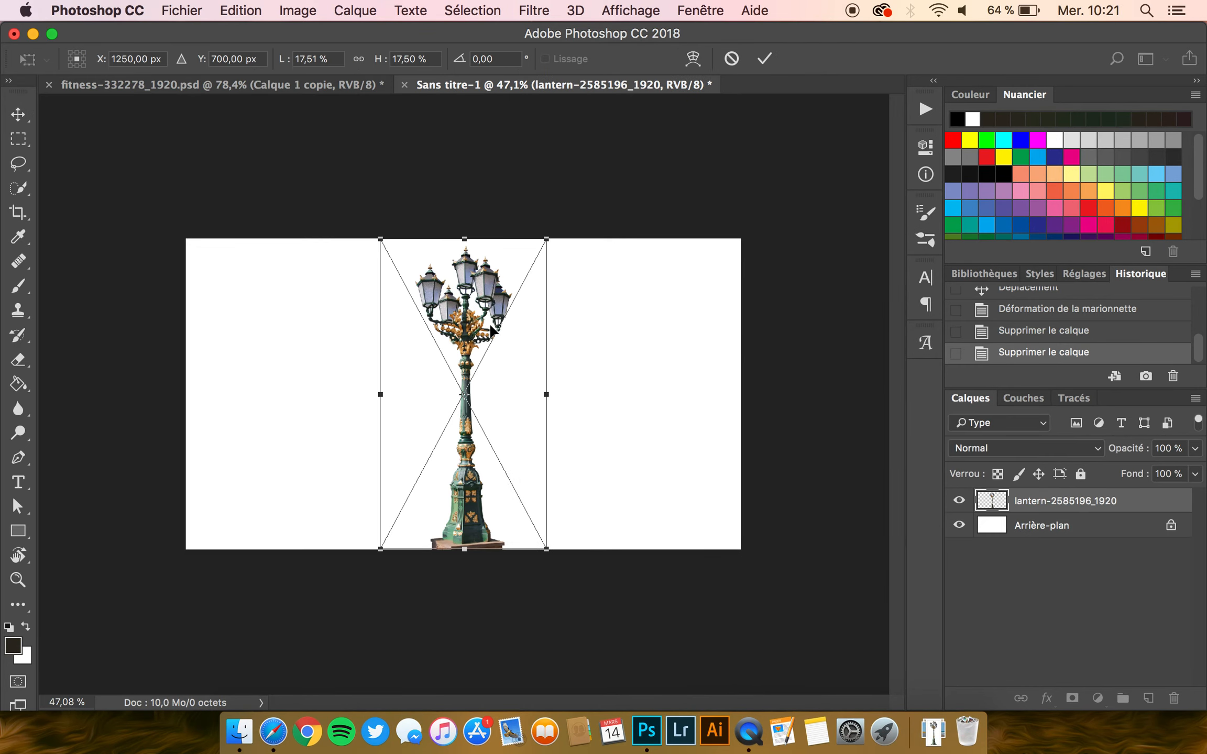
key("Return")
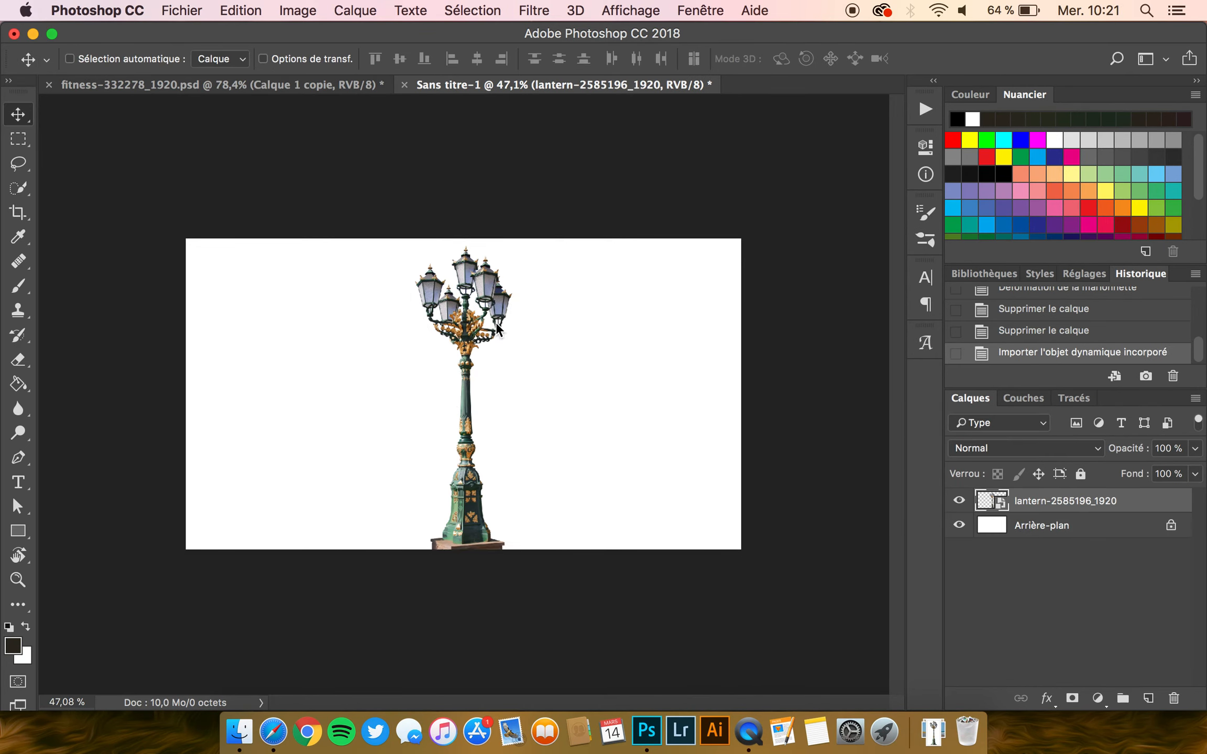
left_click(958, 525)
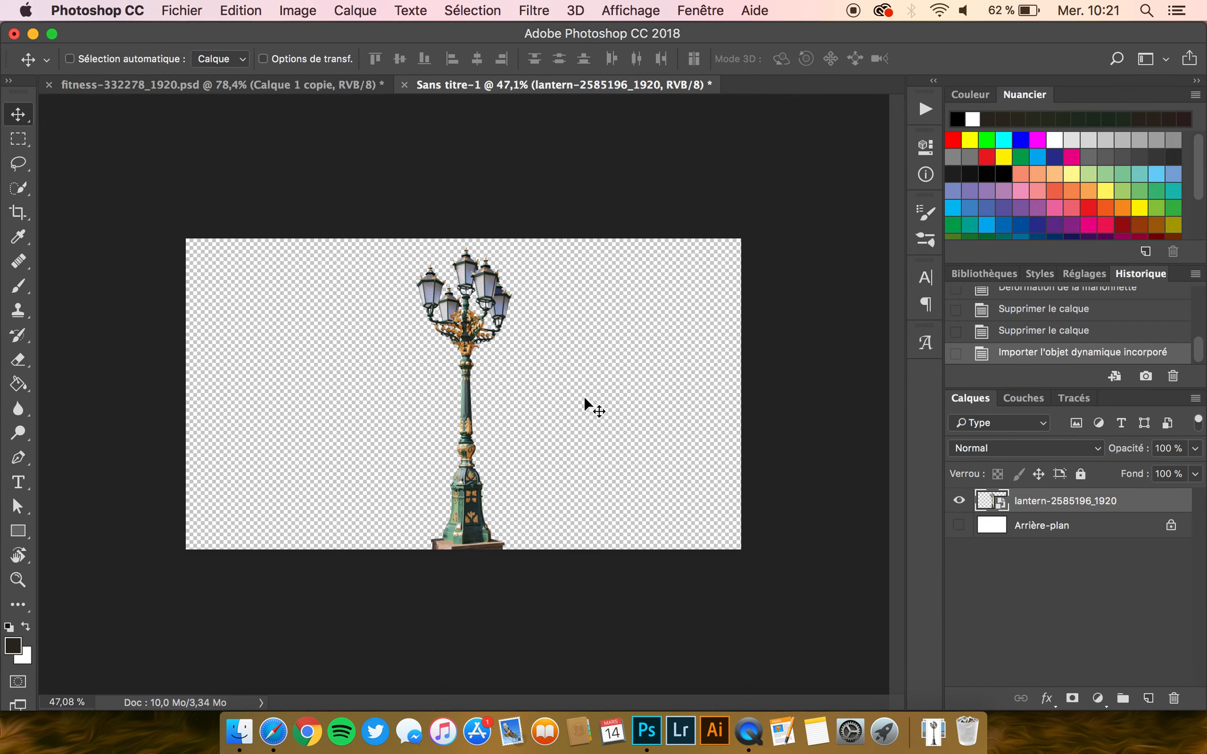
left_click(959, 525)
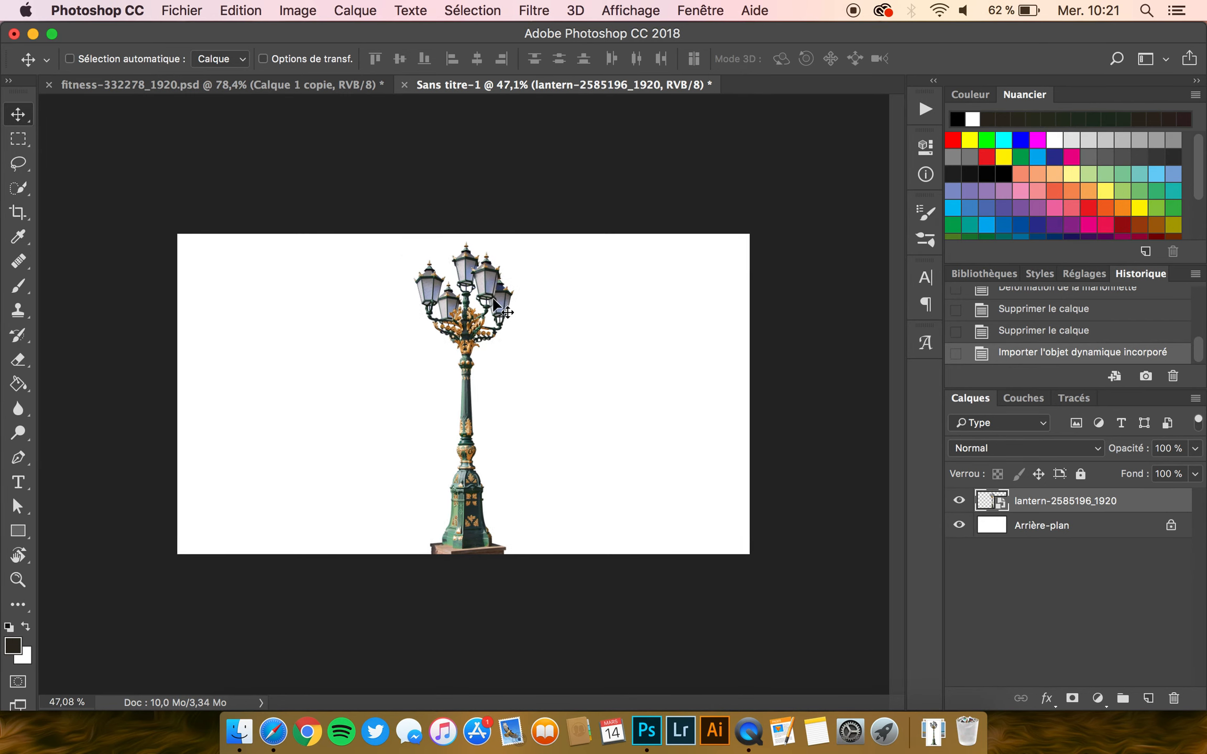
- Scale the lantern down to about 15% and move it to the left part of the canvas
scroll(494, 300, "up", 3)
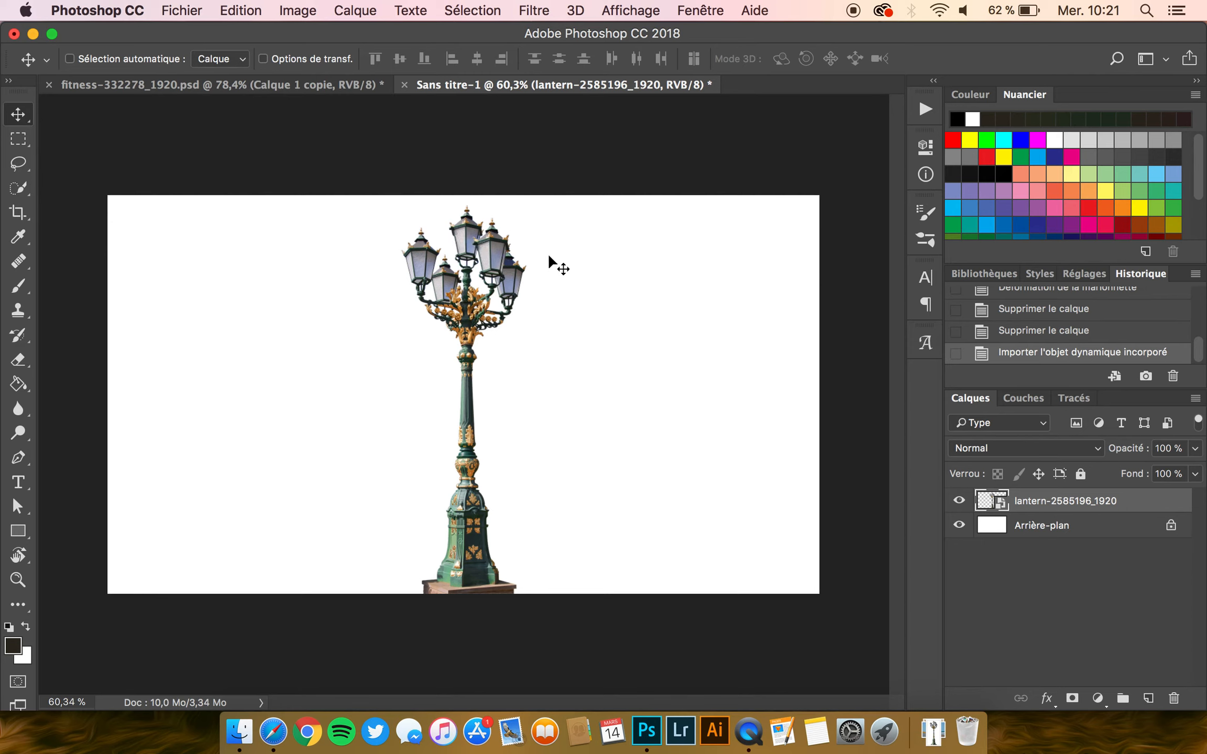
left_click_drag(507, 269, 423, 268)
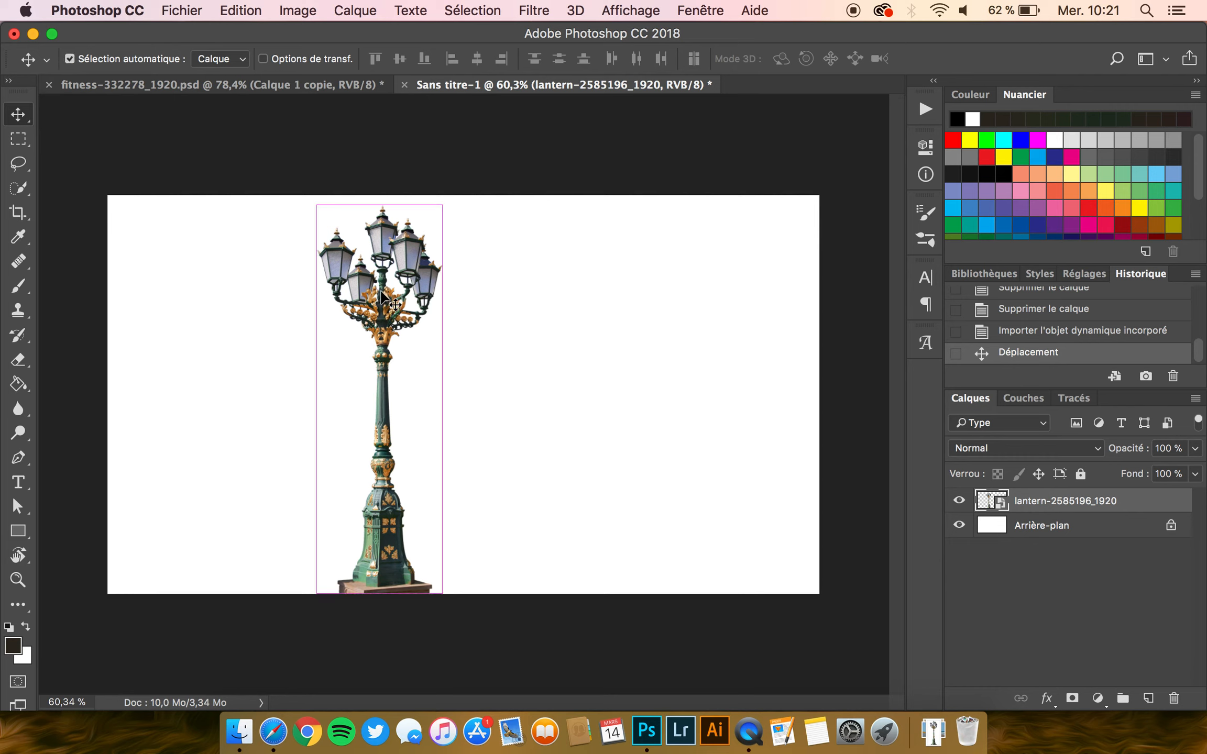
key("super+t")
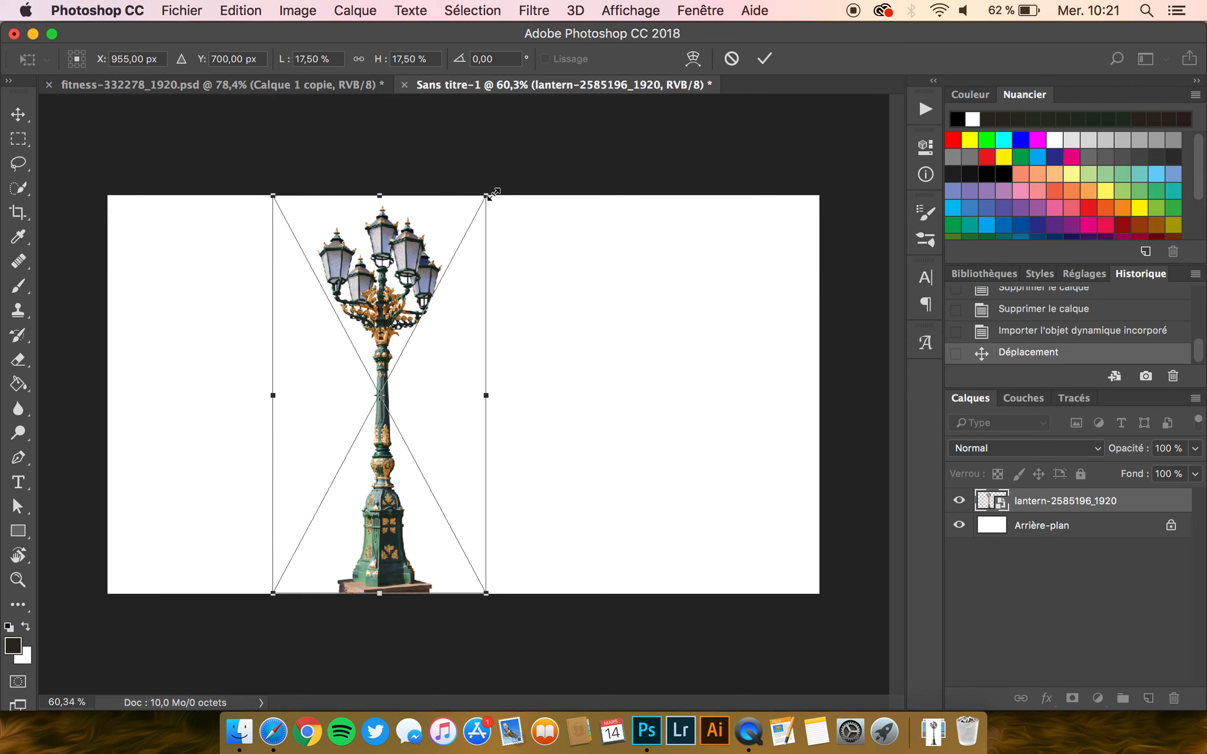
left_click_drag(489, 196, 470, 224)
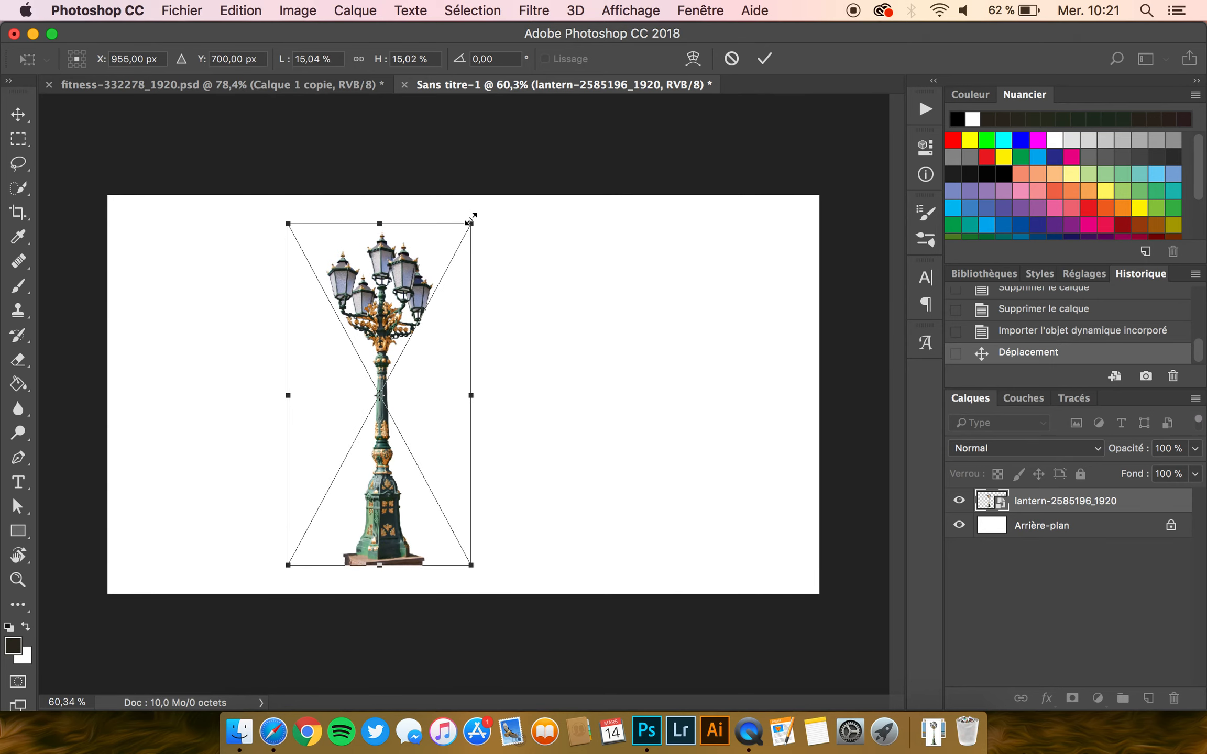
key("Return")
left_click_drag(435, 311, 360, 306)
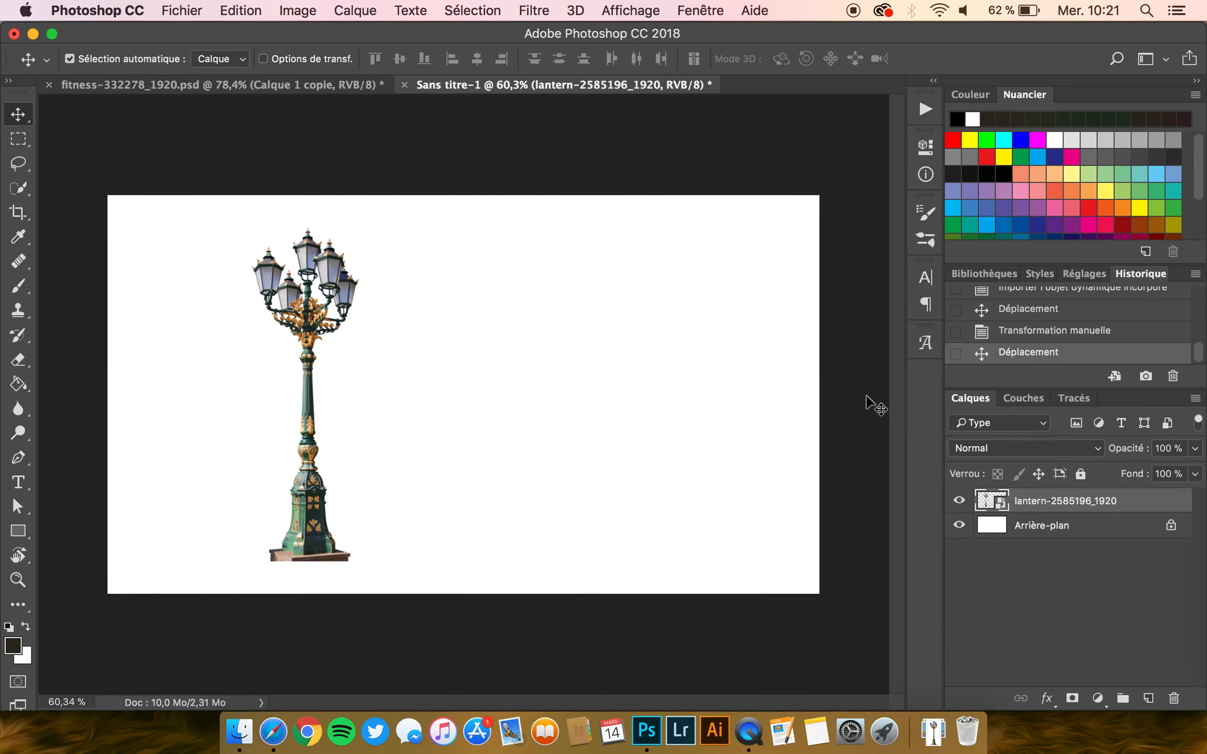
- Duplicate the lantern layer and move the copy to the right half of the canvas
key("super+j")
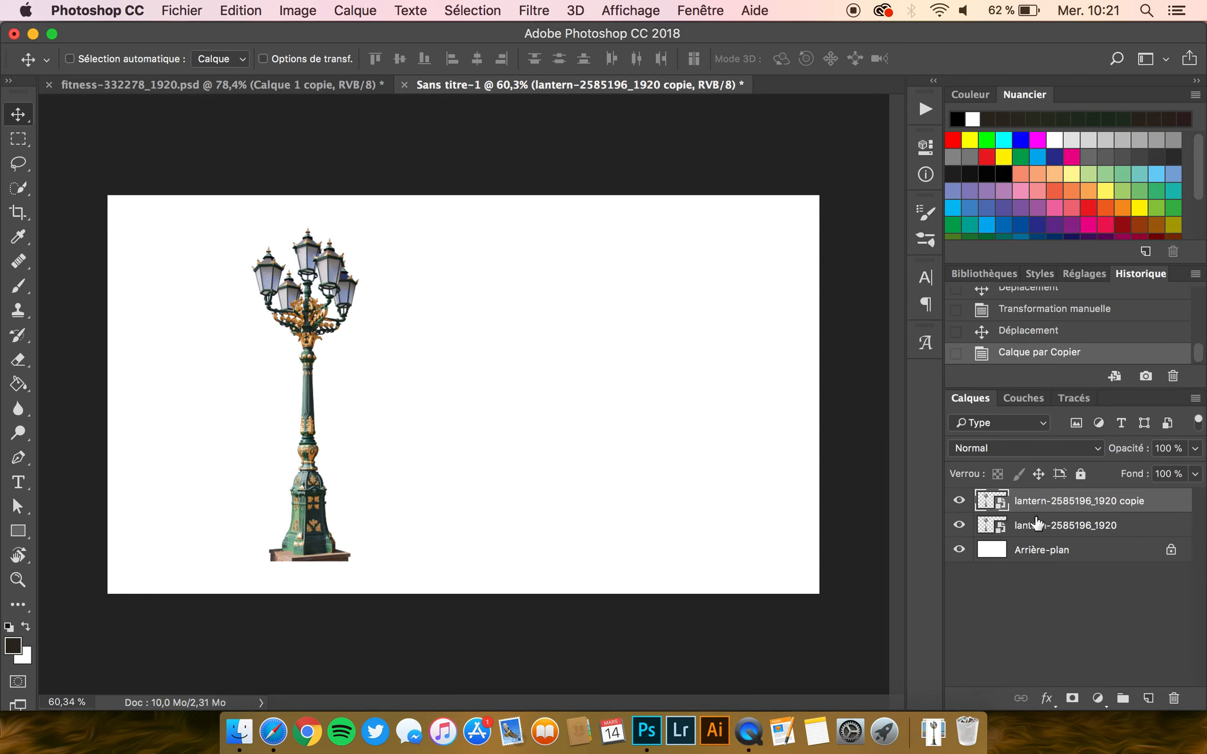
left_click_drag(300, 352, 597, 376)
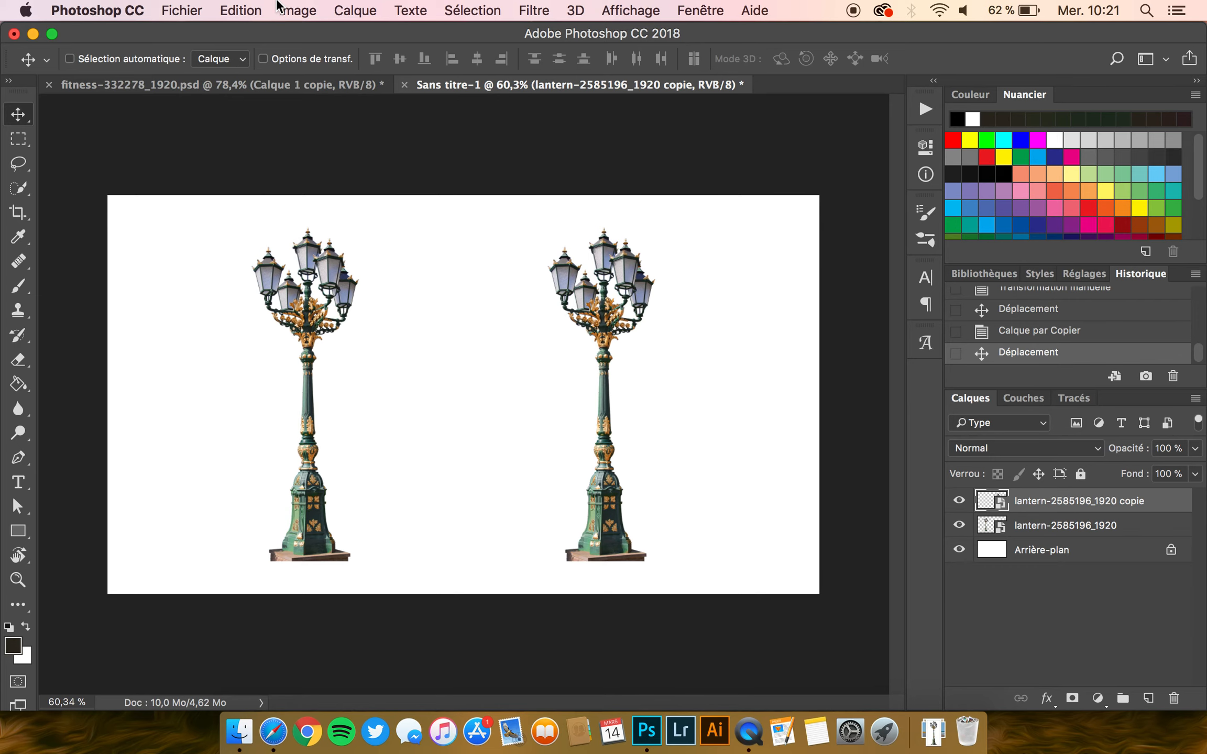
- Start a Puppet Warp on the lantern copy and place pins from its base up along the post to the ornament
left_click(240, 11)
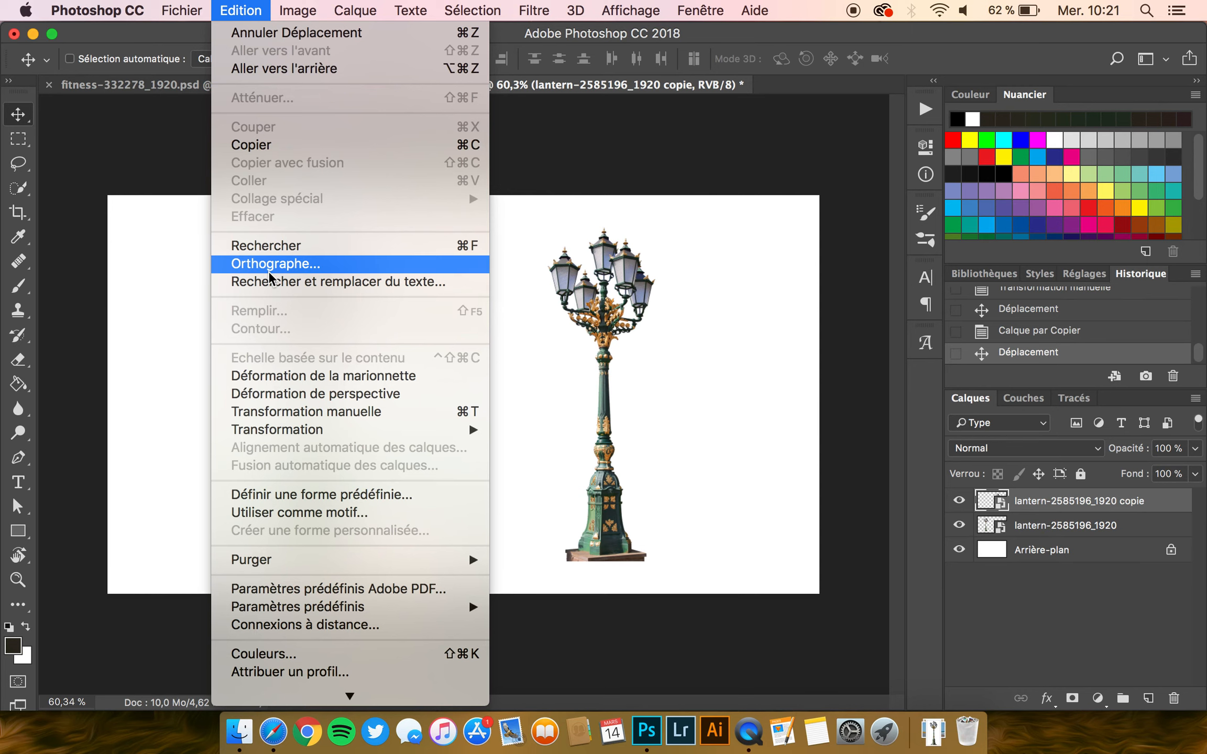
left_click(269, 375)
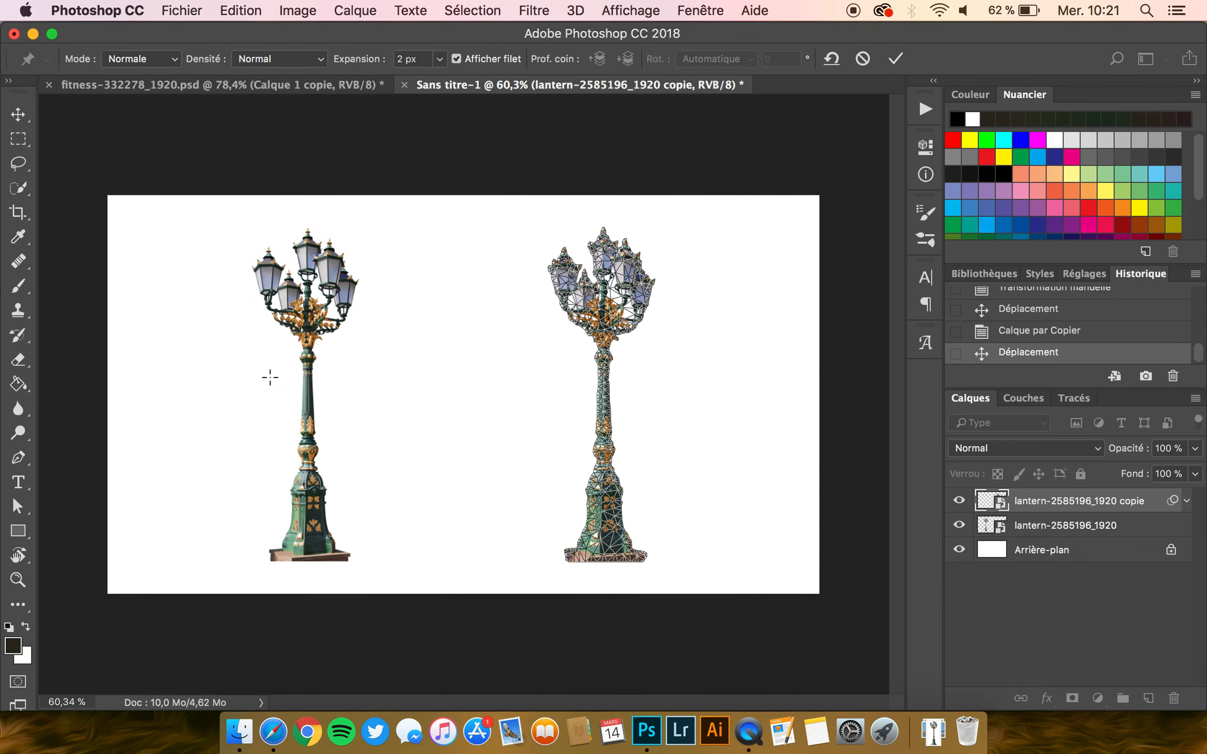
scroll(610, 288, "up", 5)
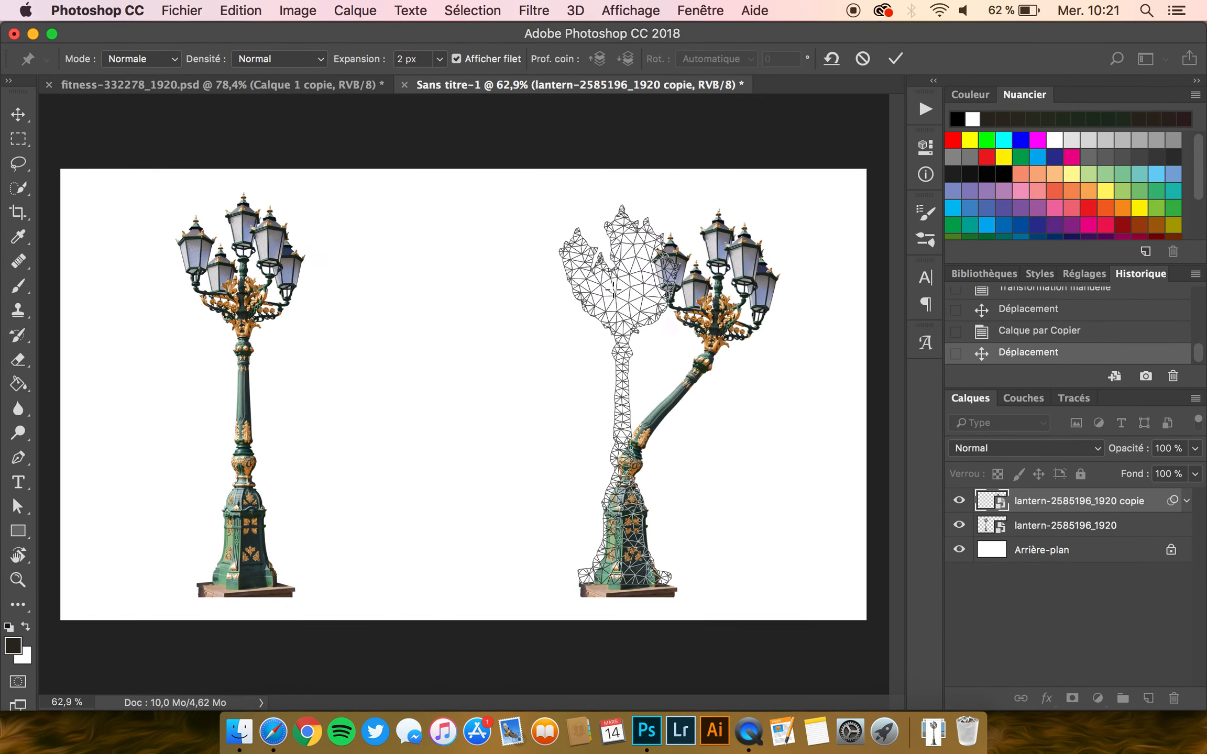
scroll(698, 231, "right", 3)
scroll(699, 230, "right", 2)
scroll(700, 231, "down", 3)
scroll(700, 231, "down", 2)
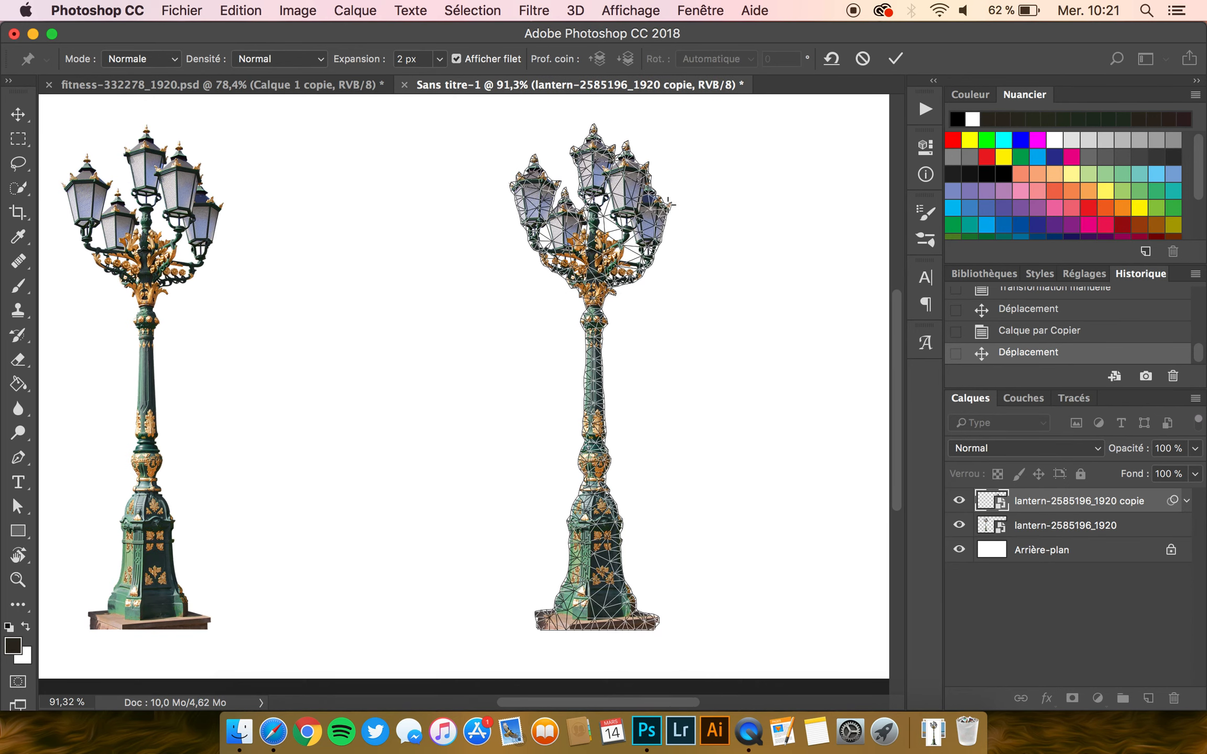
left_click(596, 609)
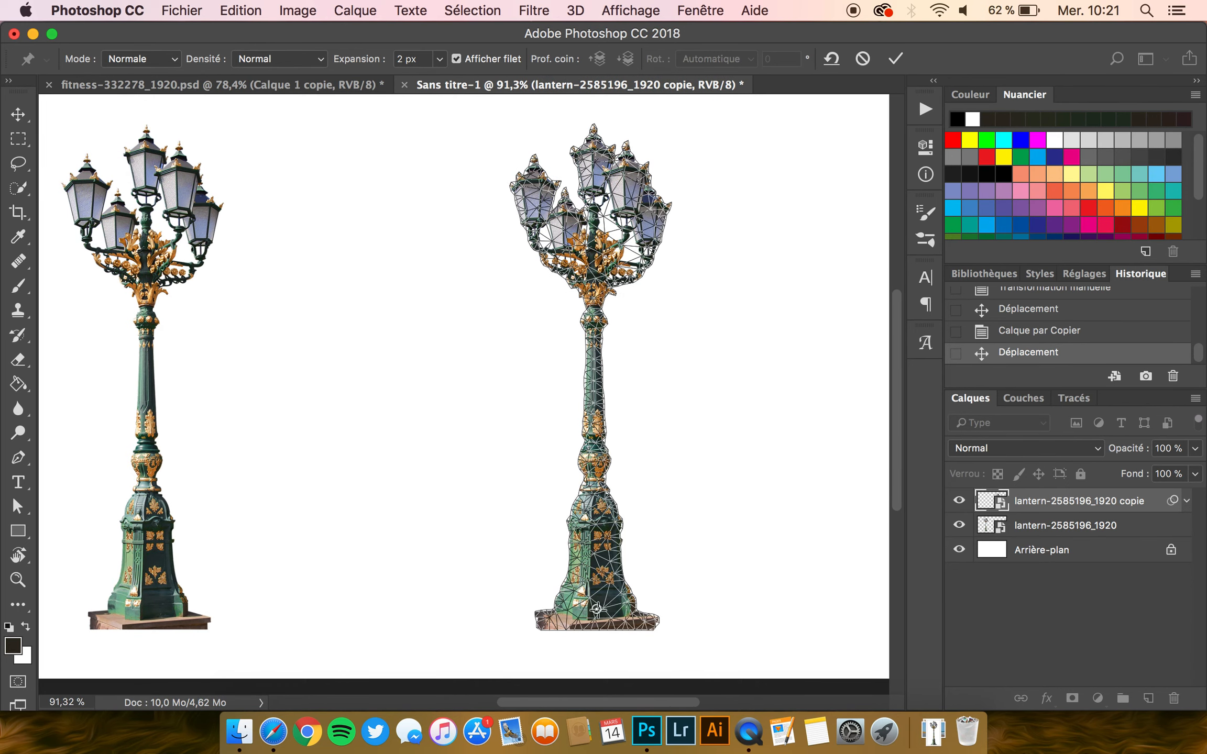
left_click(597, 556)
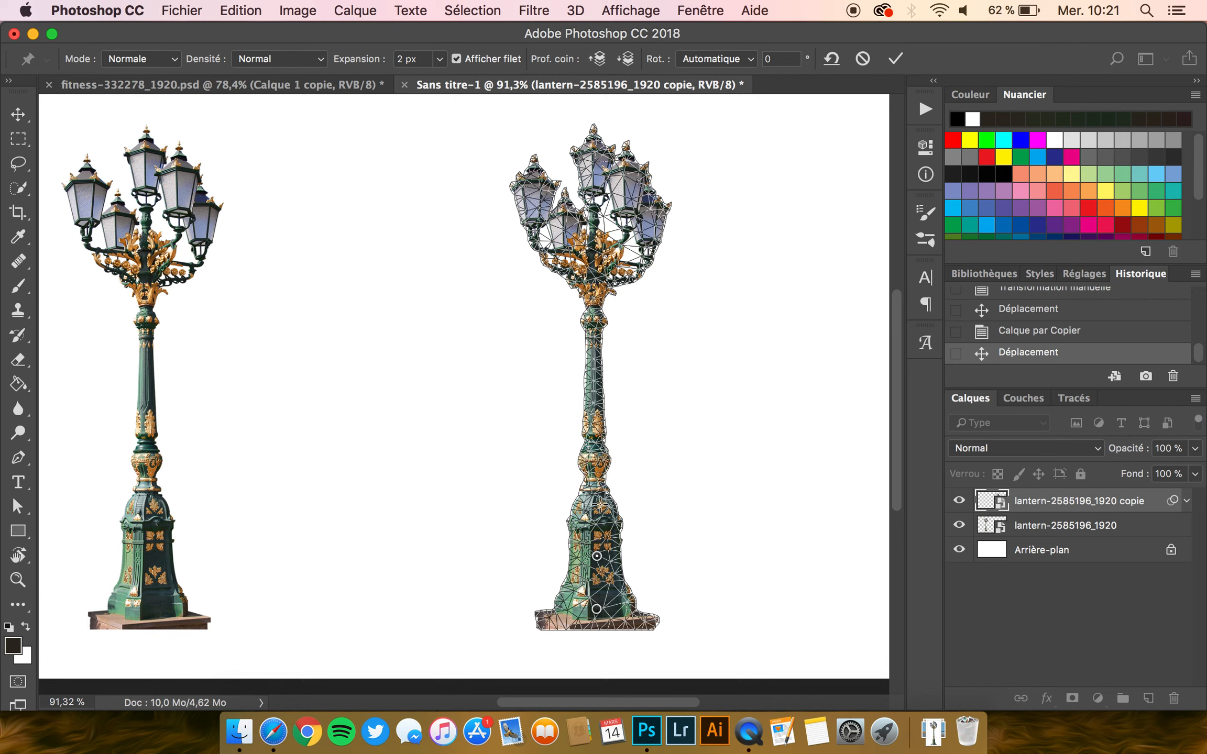
left_click(598, 500)
left_click(595, 419)
key("super+z")
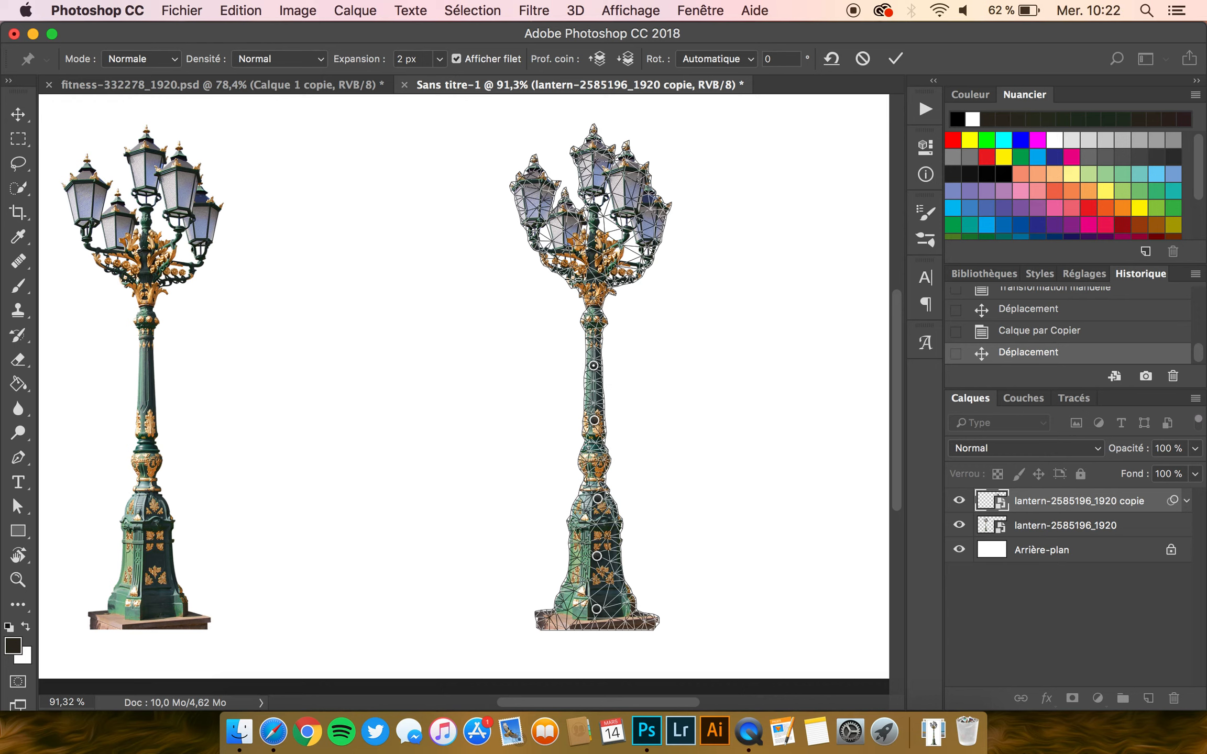
left_click(596, 293)
- Delete the pin on the upper shaft of the post and place it again at the same spot
key("alt")
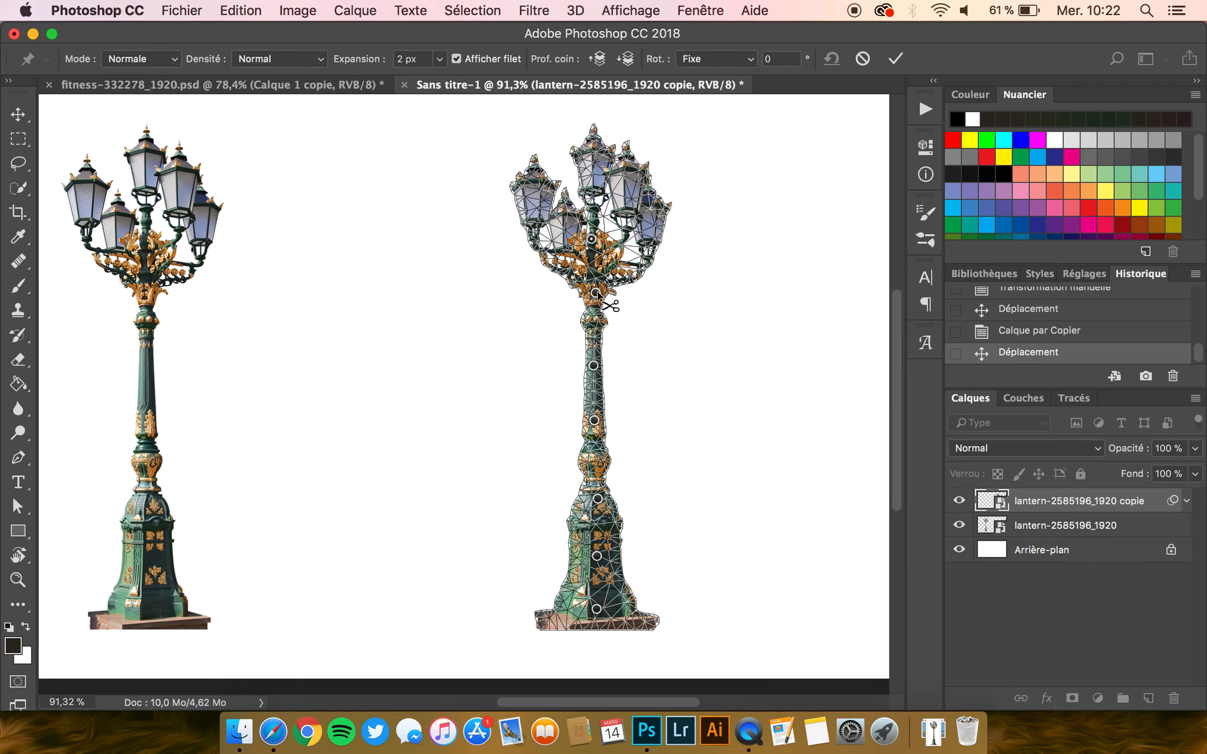
left_click(596, 366, "alt")
left_click(594, 368)
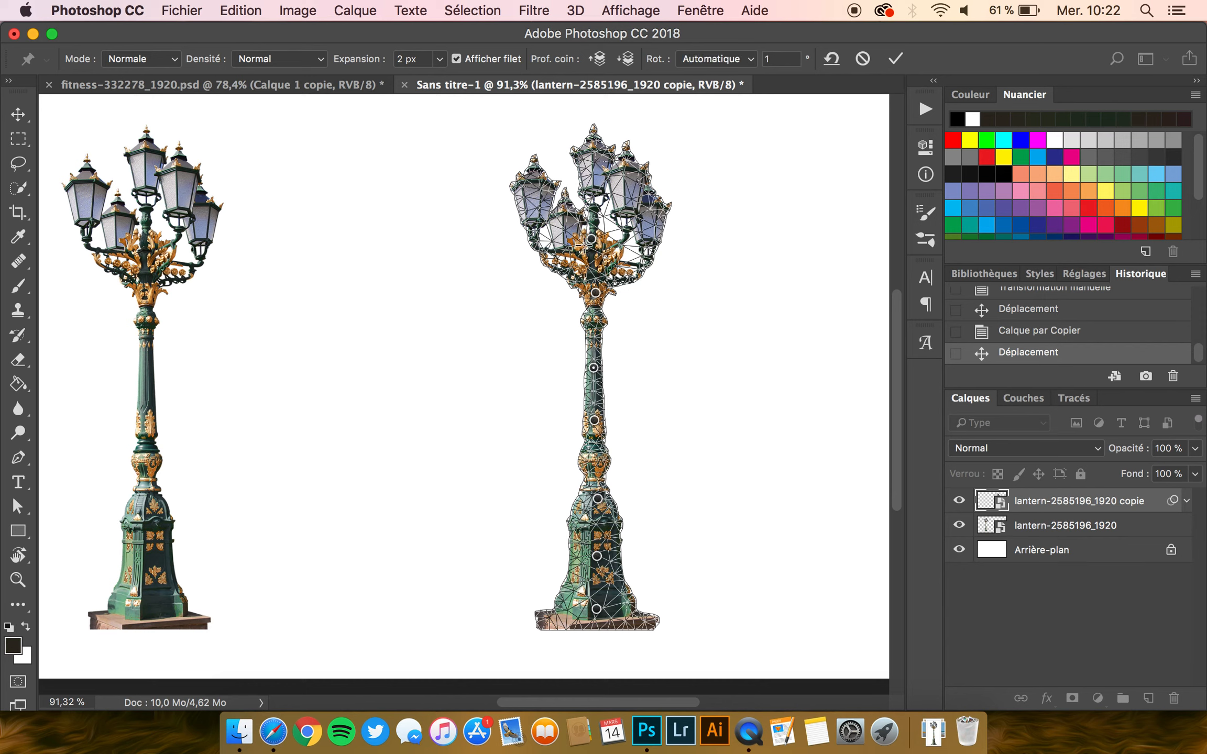
- Add Puppet Warp pins to each of the five lamps at the head of the lantern copy
left_click(556, 237)
left_click(526, 203)
left_click(594, 145)
left_click(594, 178)
left_click(628, 163)
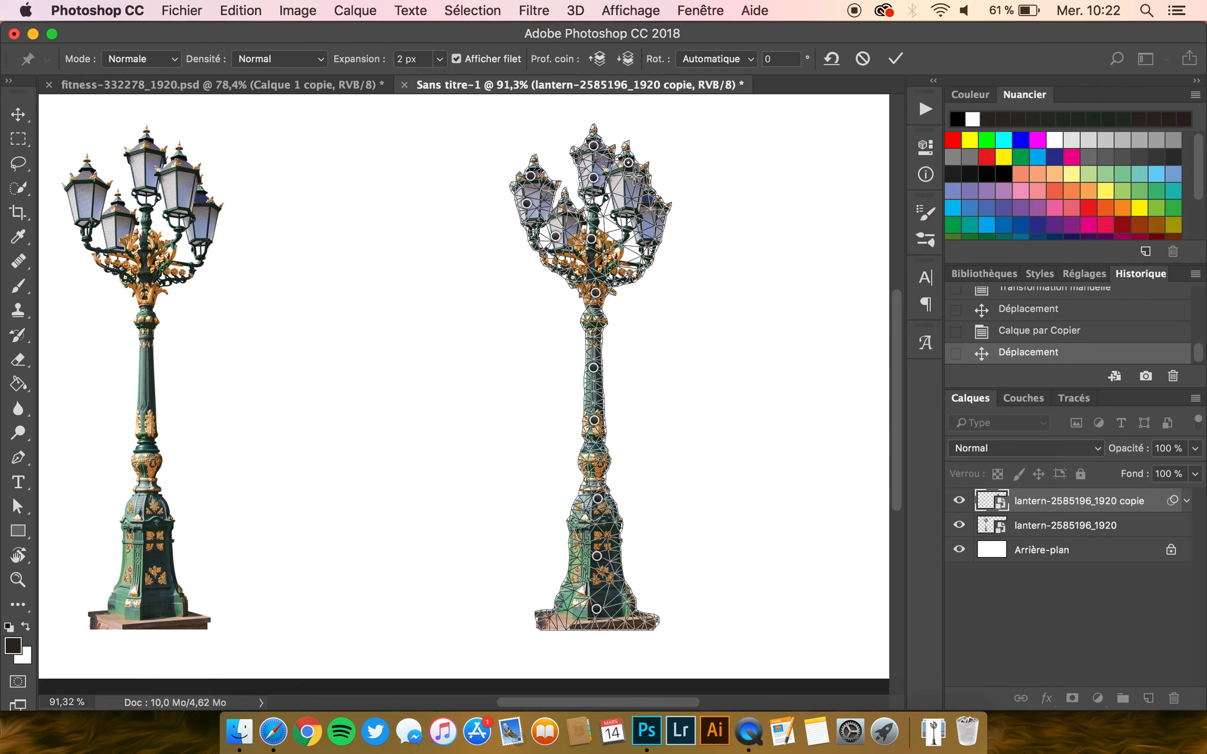
left_click(627, 200)
left_click(658, 210)
left_click(647, 241)
- Select the pins of the lamp head together and shift the whole head to the right, slightly upward
left_click(659, 210, "shift")
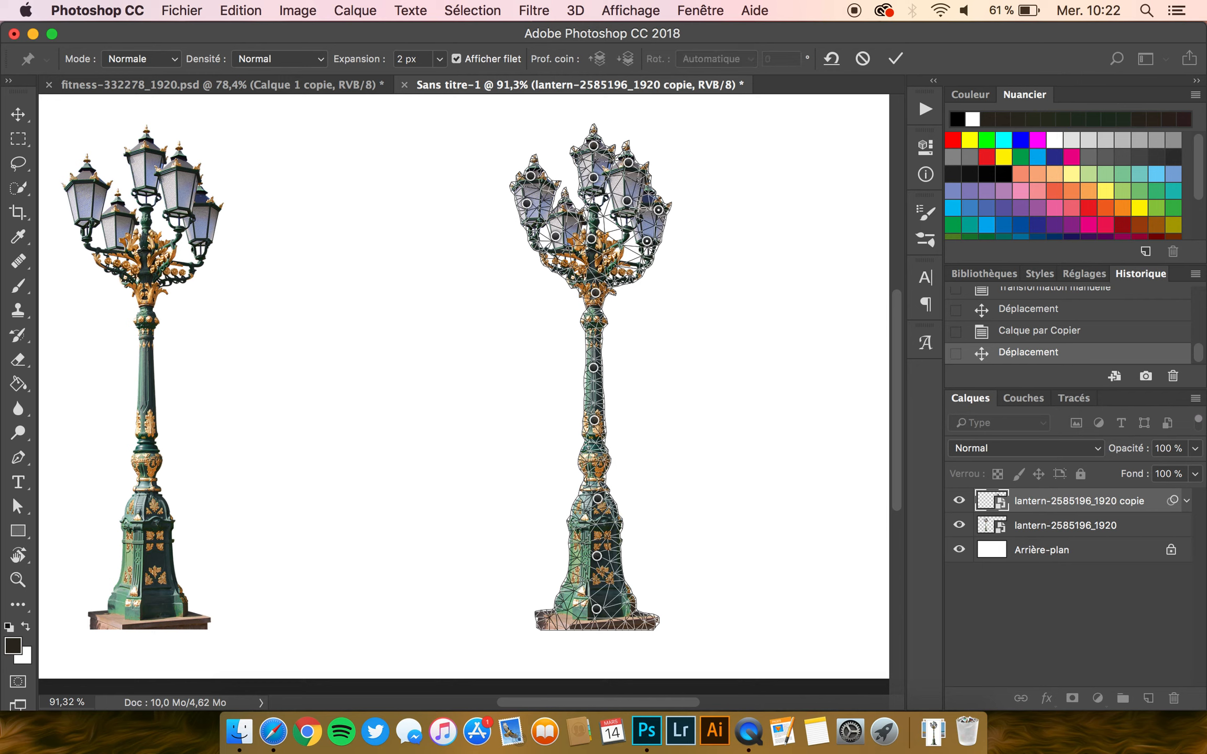
left_click(595, 145, "shift")
left_click(595, 179, "shift")
left_click_drag(594, 177, 671, 230)
left_click_drag(597, 210, 674, 171)
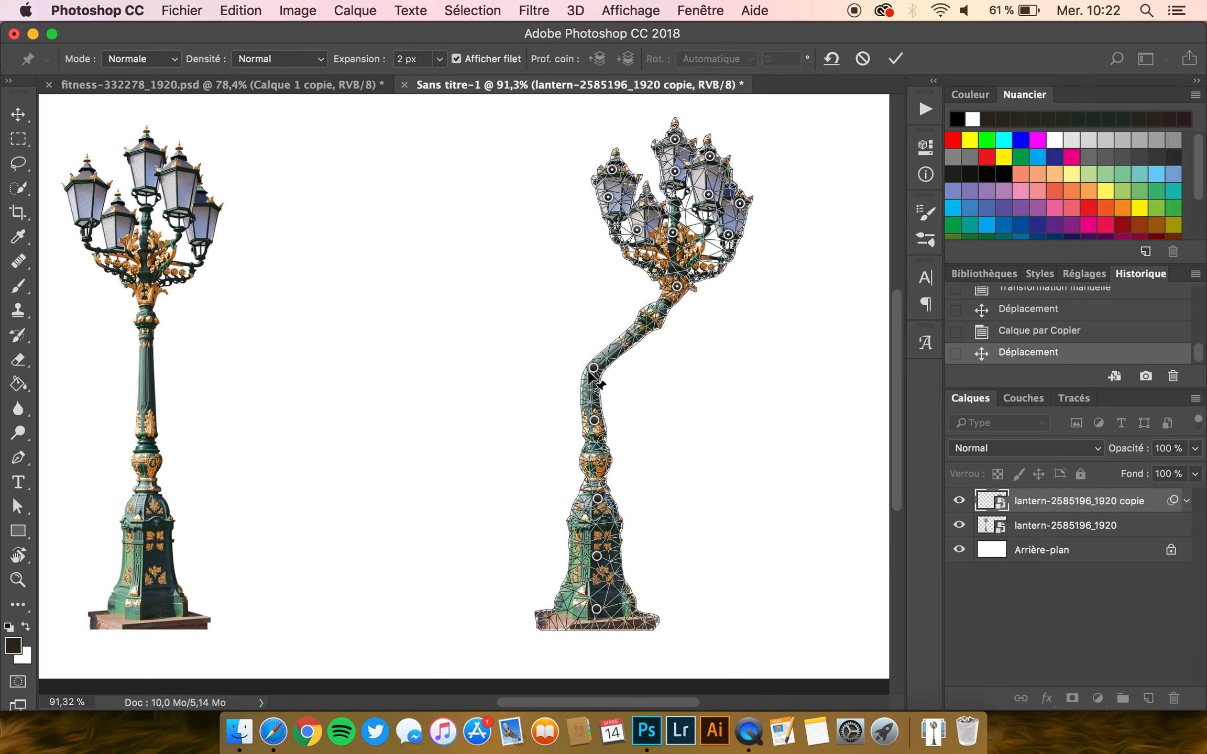
- Adjust the pins along the post to bend it into a smooth S-curve and apply the Puppet Warp
left_click_drag(594, 368, 627, 361)
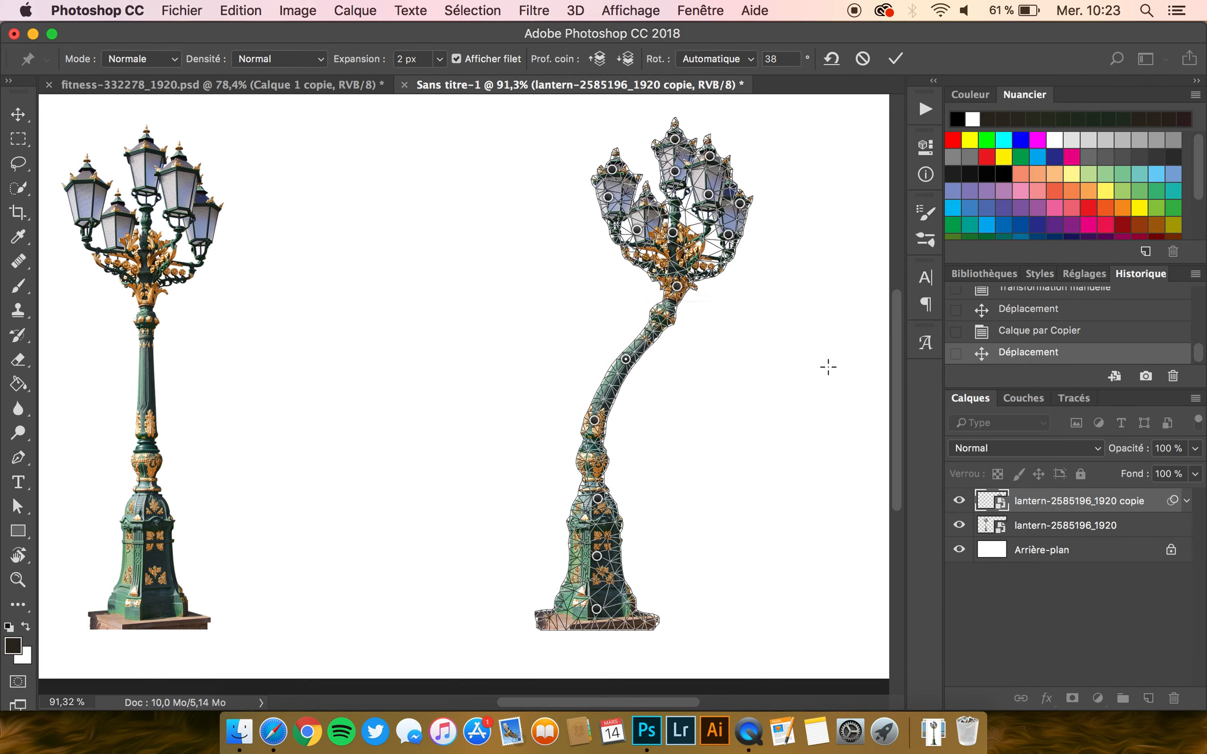
left_click_drag(596, 419, 611, 417)
left_click_drag(627, 359, 652, 363)
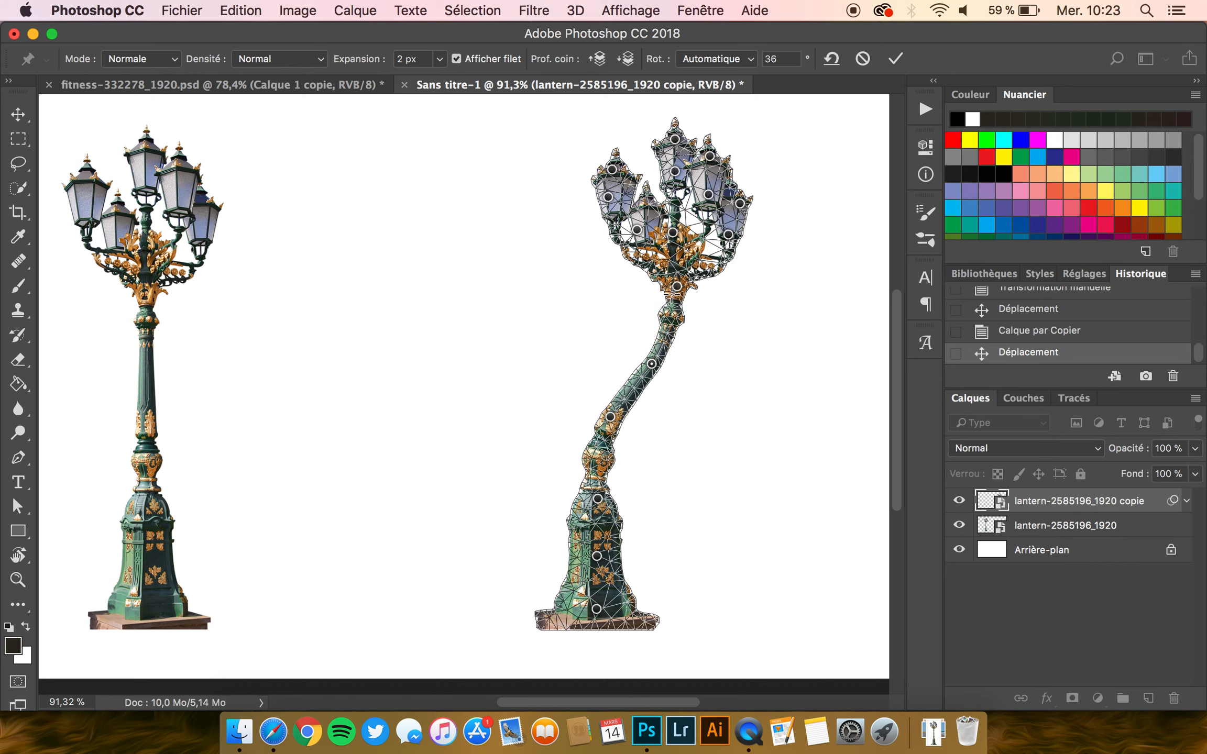
left_click_drag(676, 286, 681, 292)
left_click_drag(655, 364, 656, 368)
left_click_drag(610, 416, 613, 411)
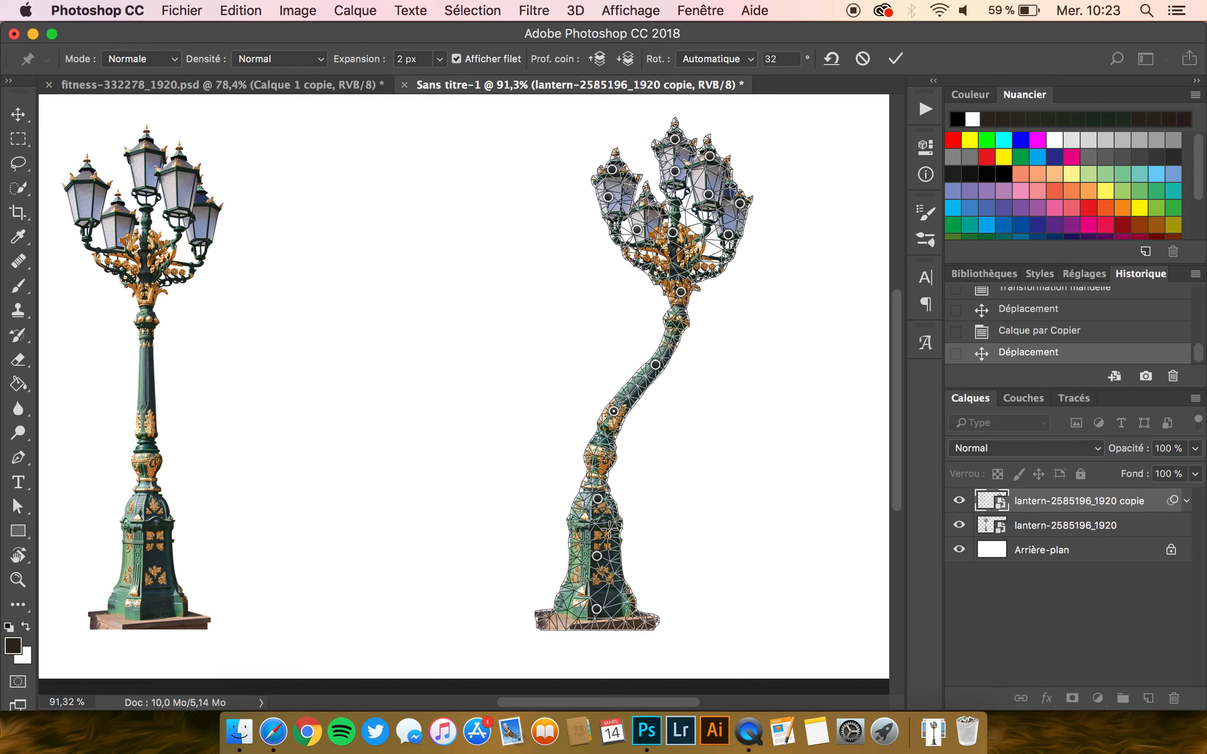
key("Return")
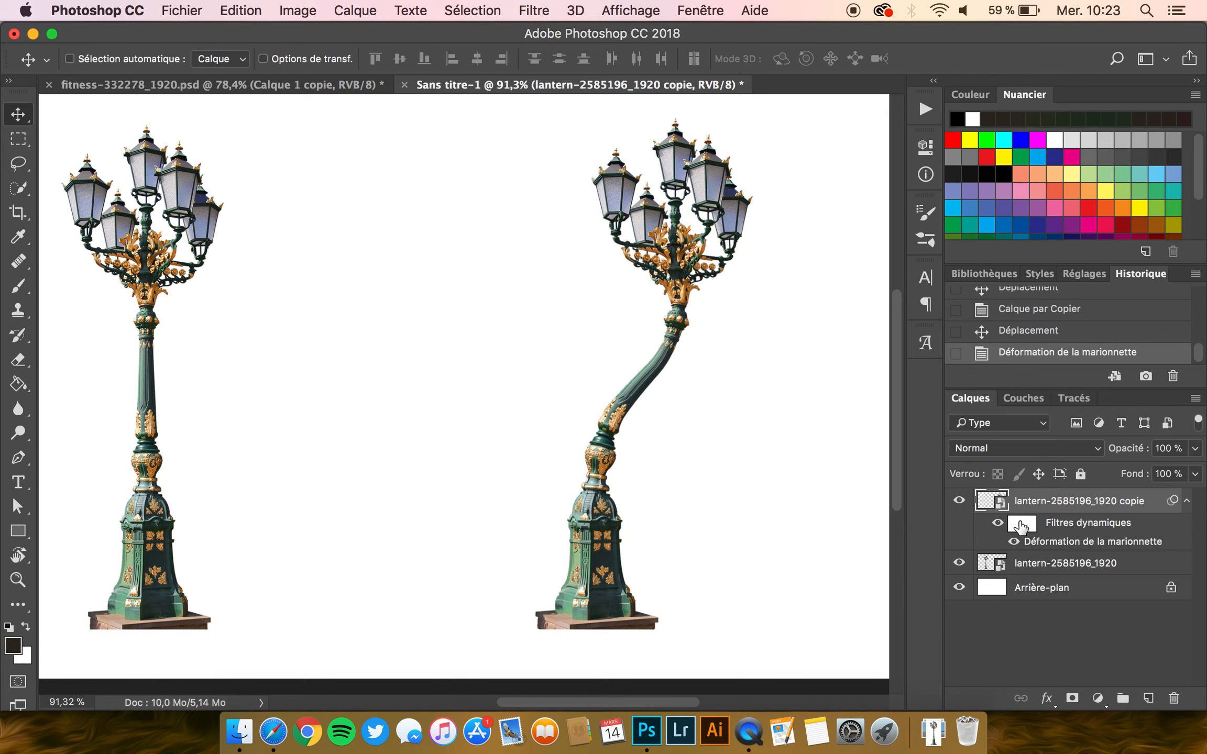
- Reopen the Puppet Warp smart filter of the bent lantern to examine its editable pins, and close it without moving any
double_click(1077, 544)
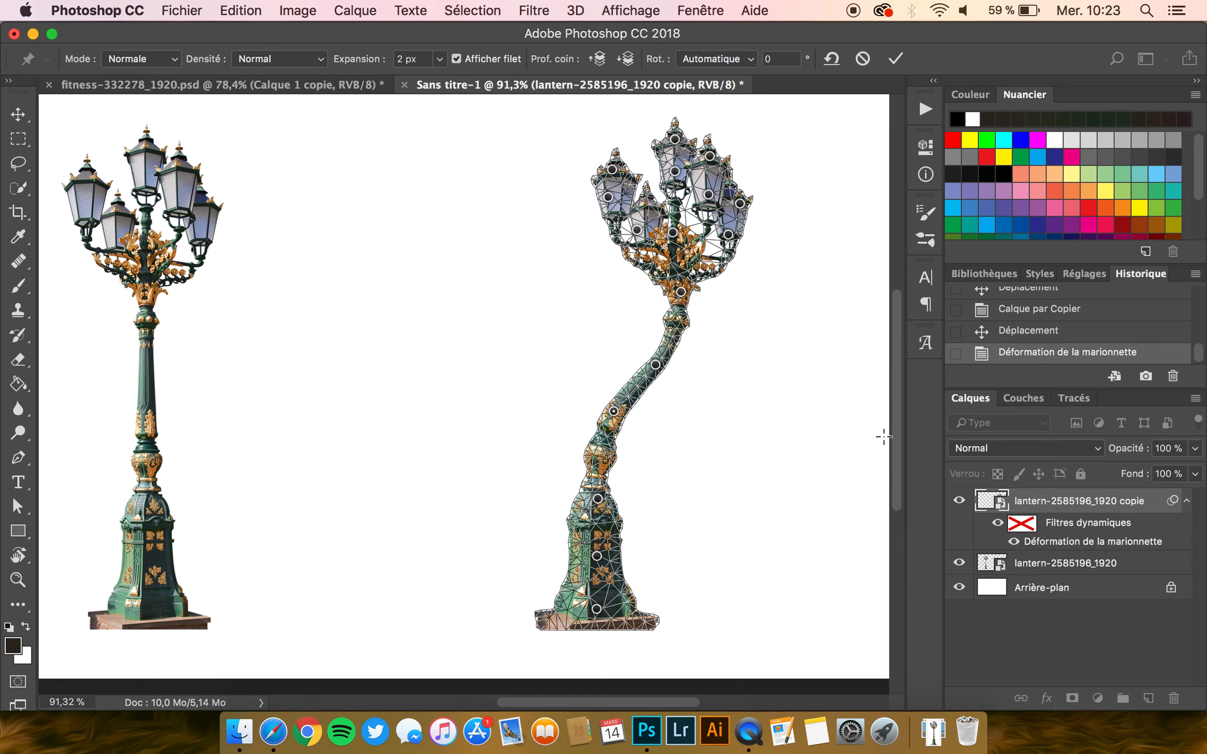
key("Return")
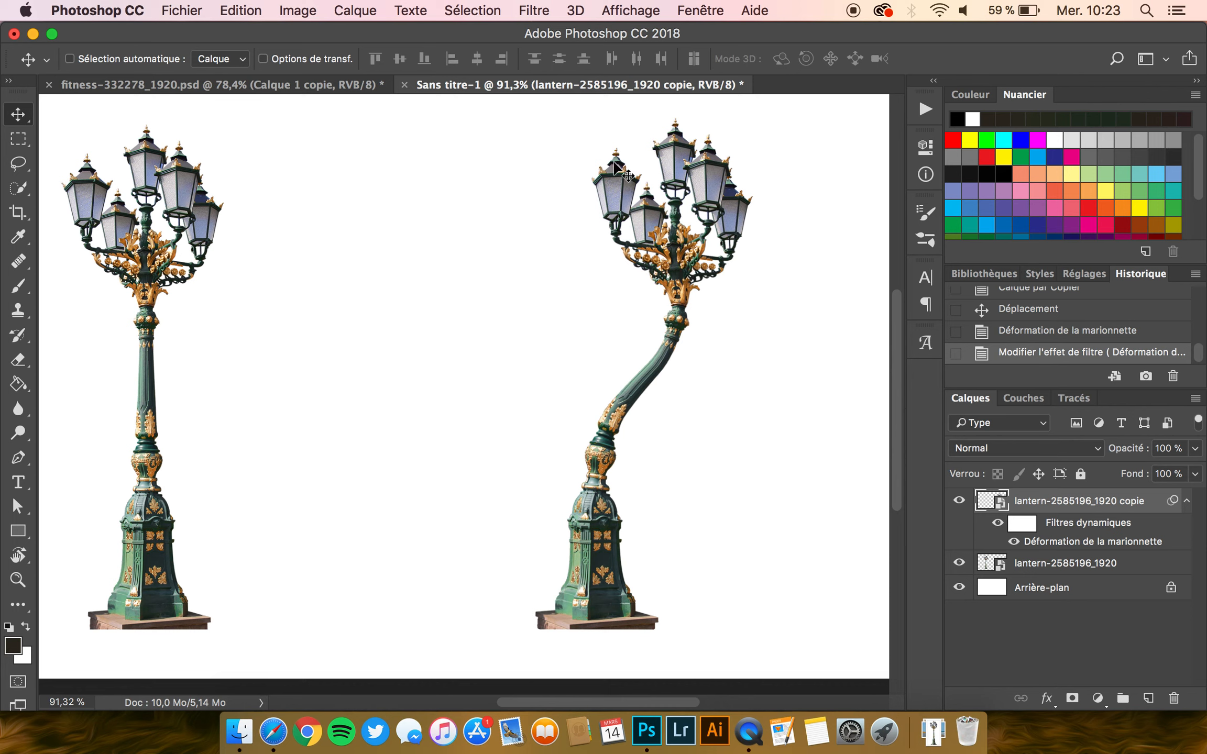
- Duplicate the original lantern layer and move the copy between the straight and the bent lantern
left_click(1055, 569)
key("super+j")
left_click_drag(126, 246, 398, 204)
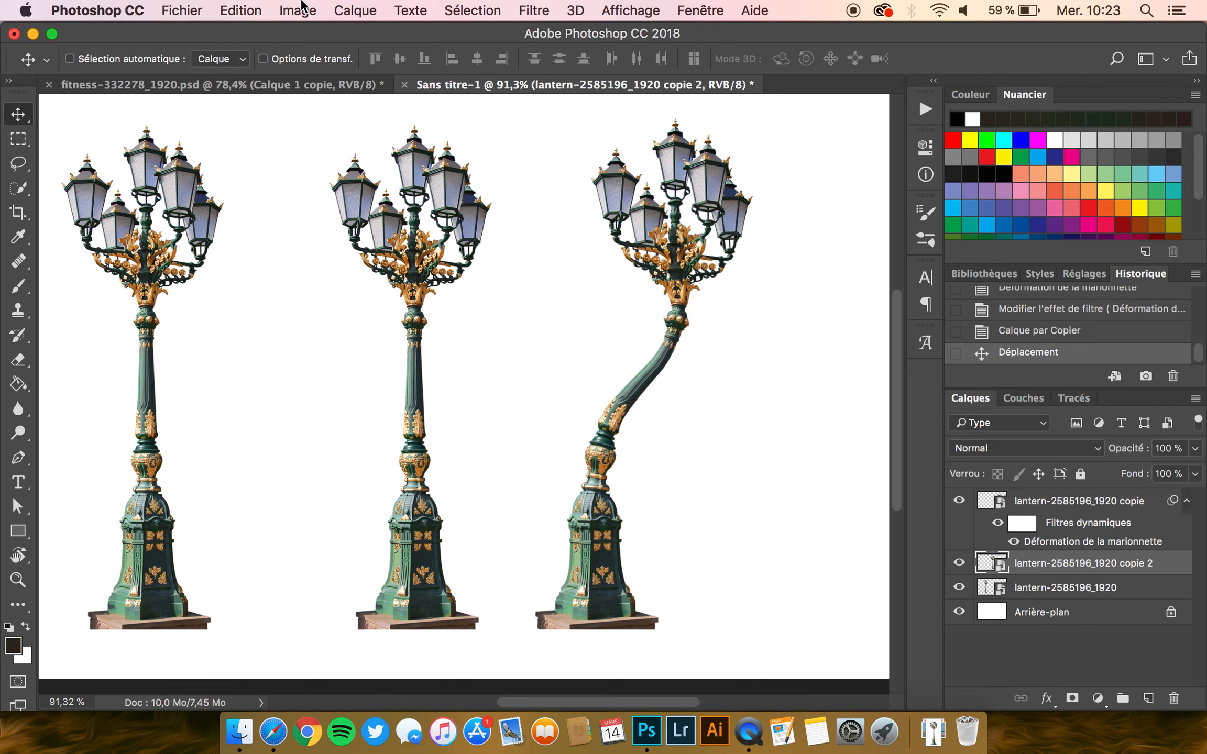
- Puppet Warp the middle lantern with pins at head, mid-post and base, lower the head slightly to shorten it, and apply
left_click(242, 9)
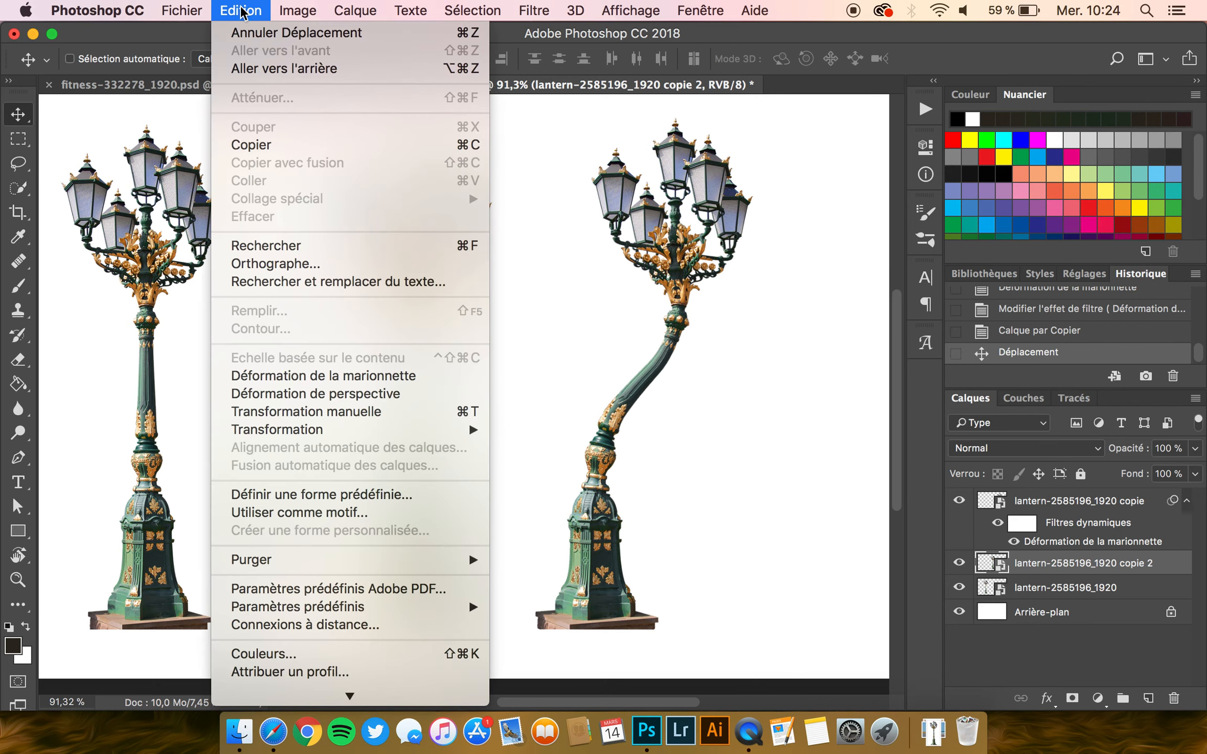
left_click(261, 378)
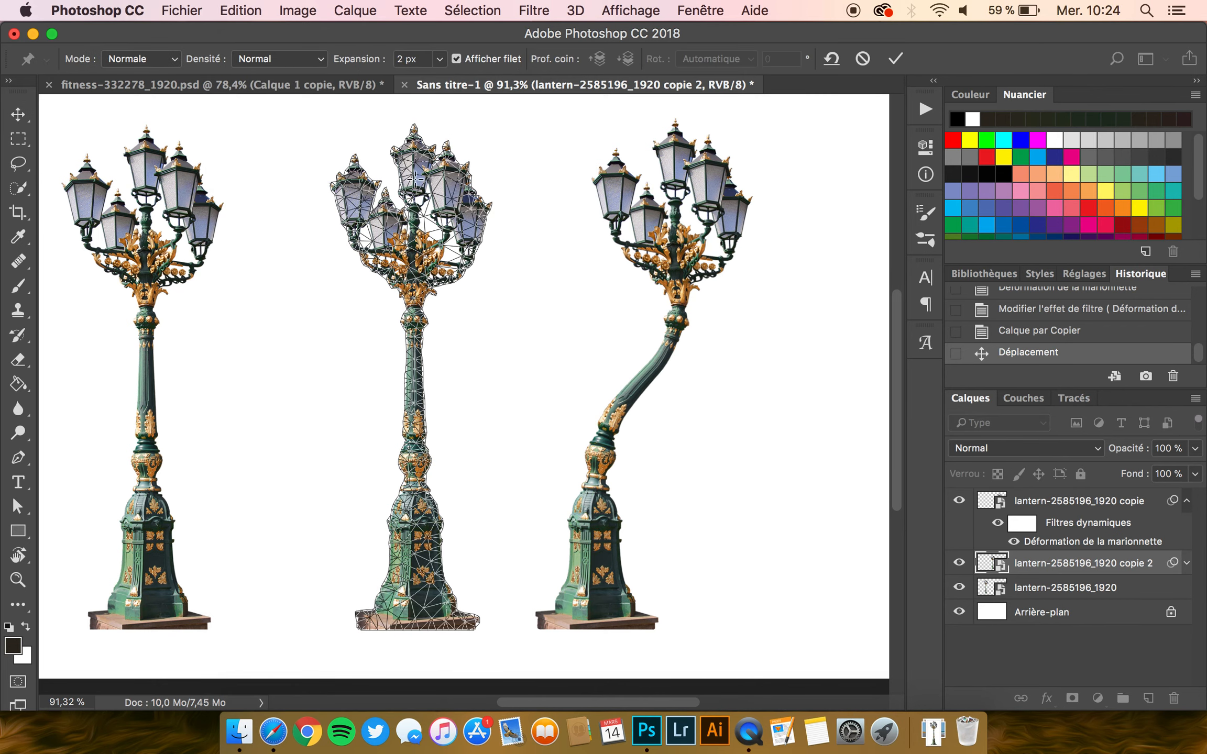
left_click(414, 174)
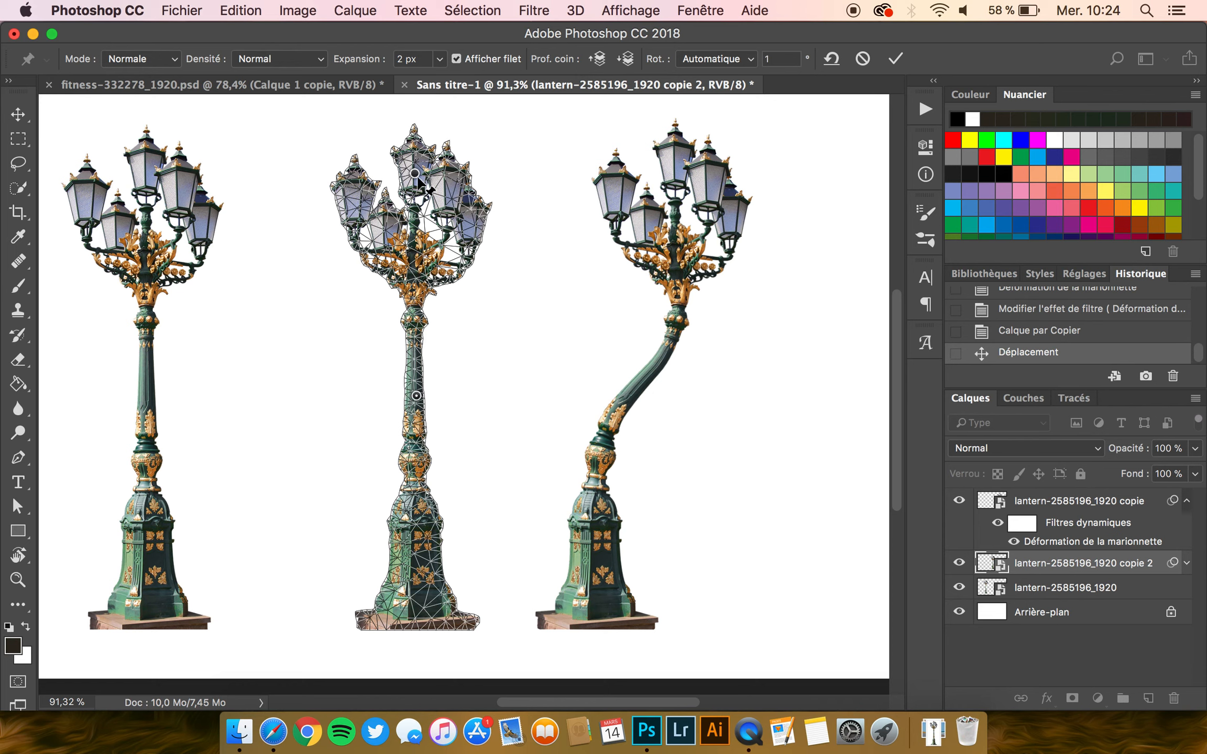
mouse_move(417, 173)
left_mouse_down()
mouse_move(446, 169)
mouse_move(526, 213)
mouse_move(461, 166)
mouse_move(283, 277)
mouse_move(323, 351)
mouse_move(307, 317)
mouse_move(353, 226)
mouse_move(412, 228)
mouse_move(417, 210)
mouse_move(493, 229)
mouse_move(406, 194)
left_mouse_up()
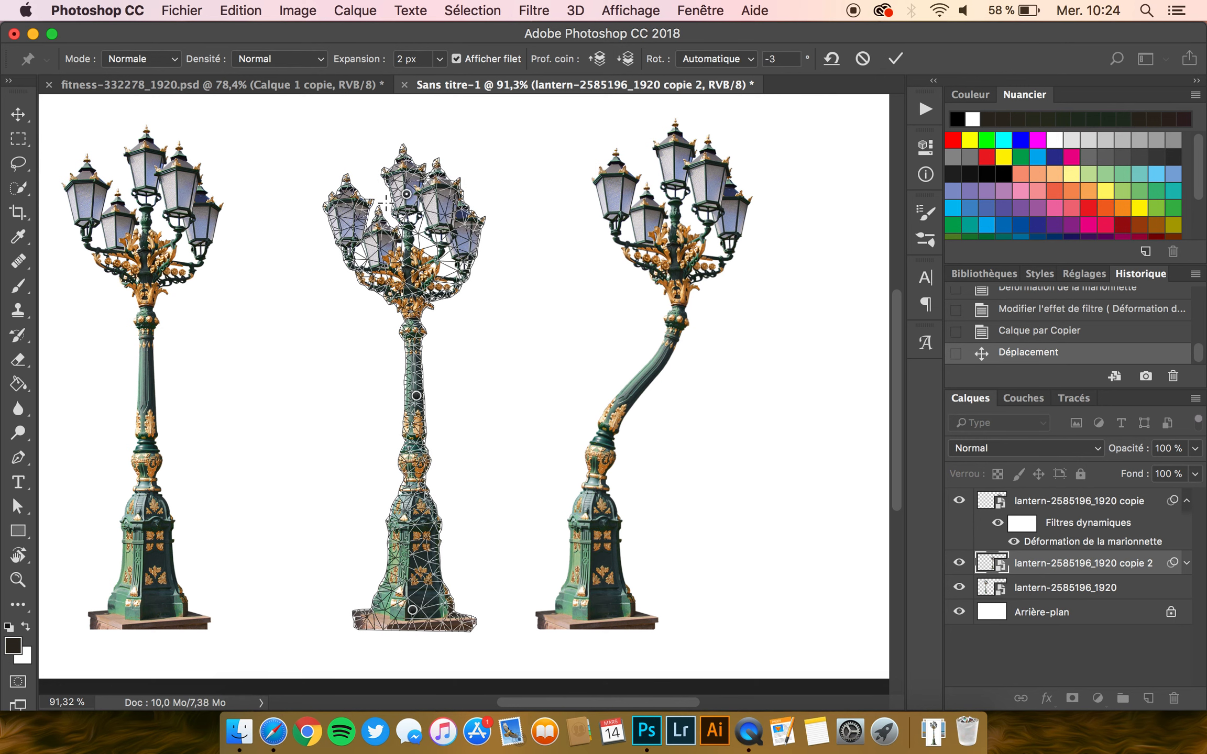
key("Return")
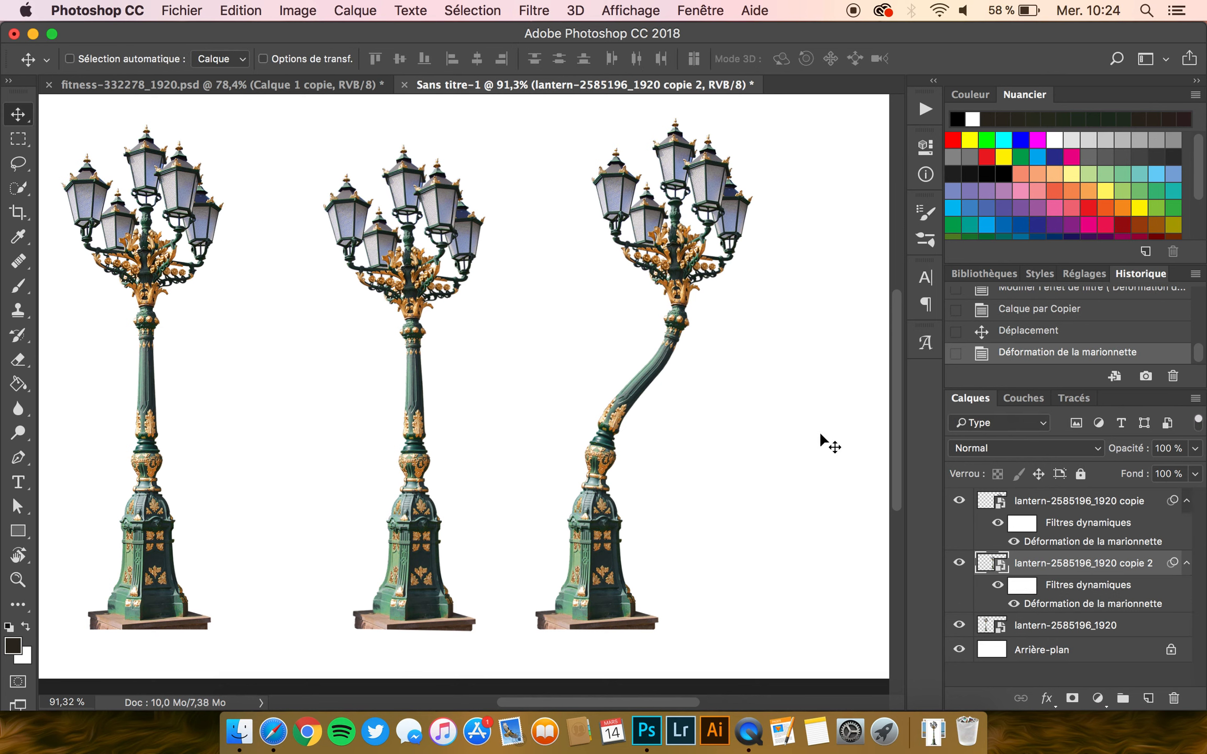
- Open fitness-332278_1920.jpg as its own document and convert its background into a regular layer
left_click(310, 83)
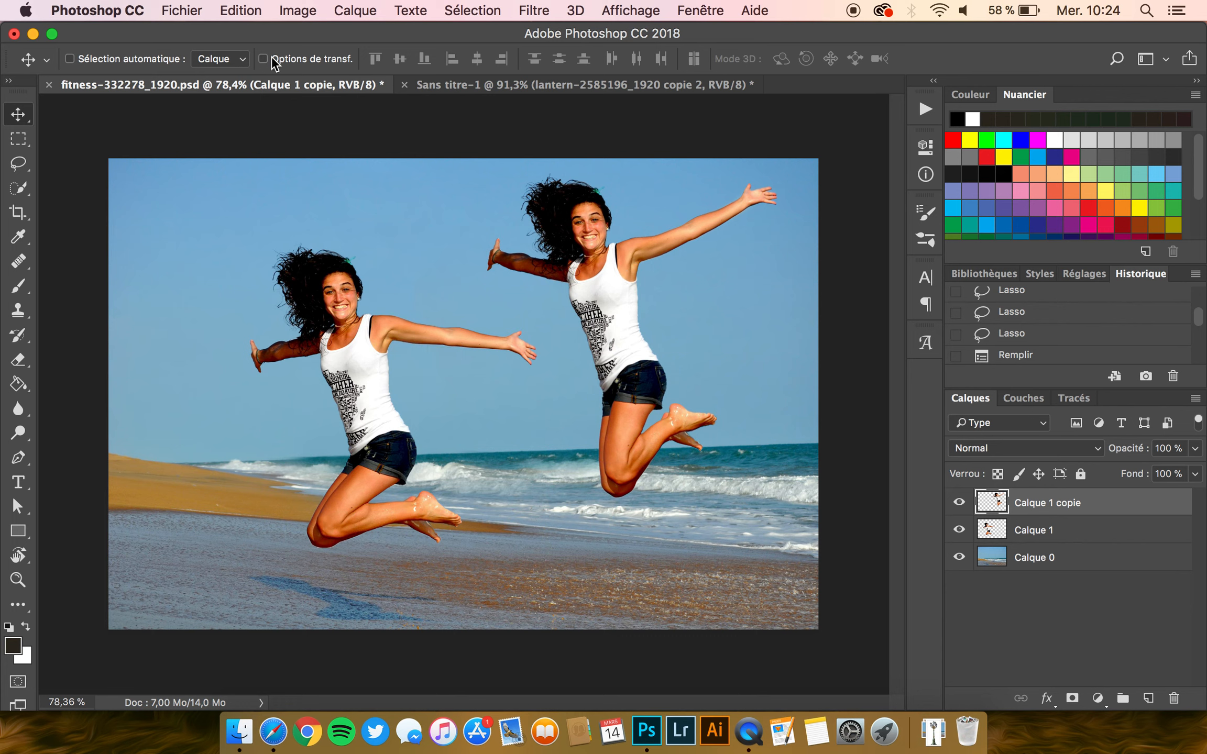
left_click(933, 732)
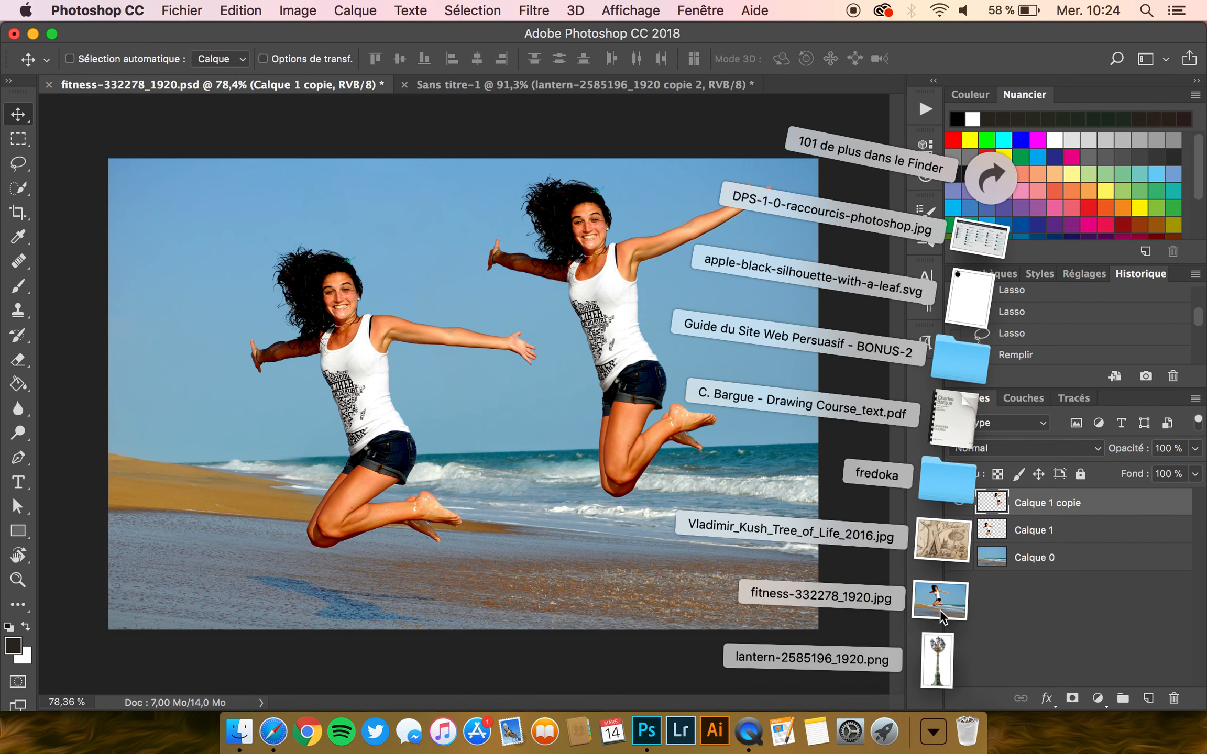
left_click_drag(945, 603, 806, 88)
double_click(1076, 504)
key("Return")
scroll(372, 297, "up", 4)
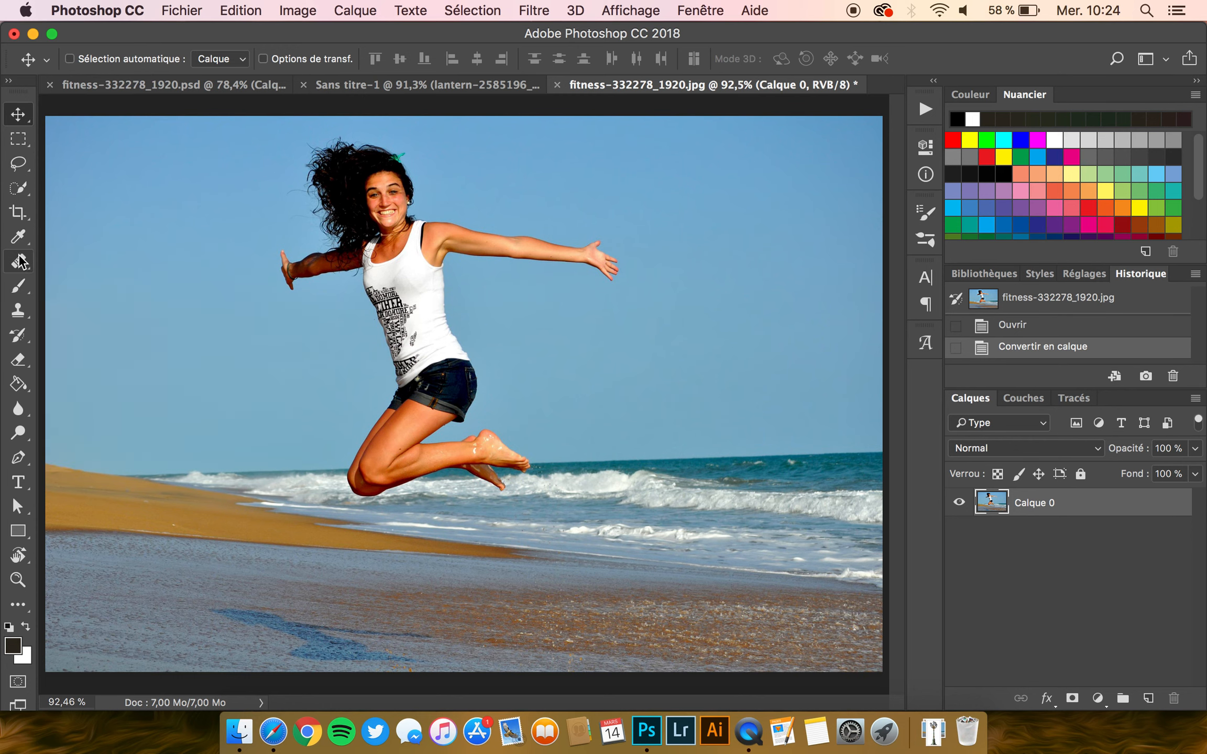
- Select the jumping woman, including hair, arms and legs, with the Quick Selection tool
left_click(21, 192)
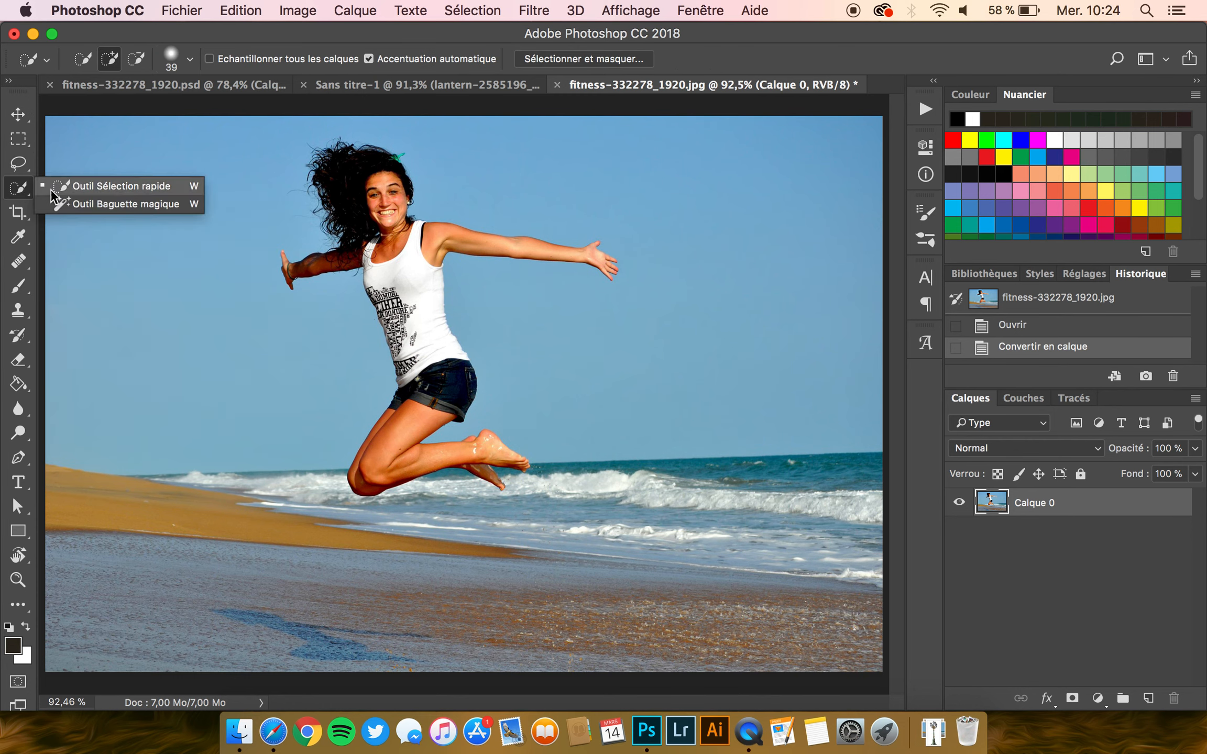
left_click(111, 188)
scroll(344, 193, "up", 3)
scroll(344, 193, "up", 3)
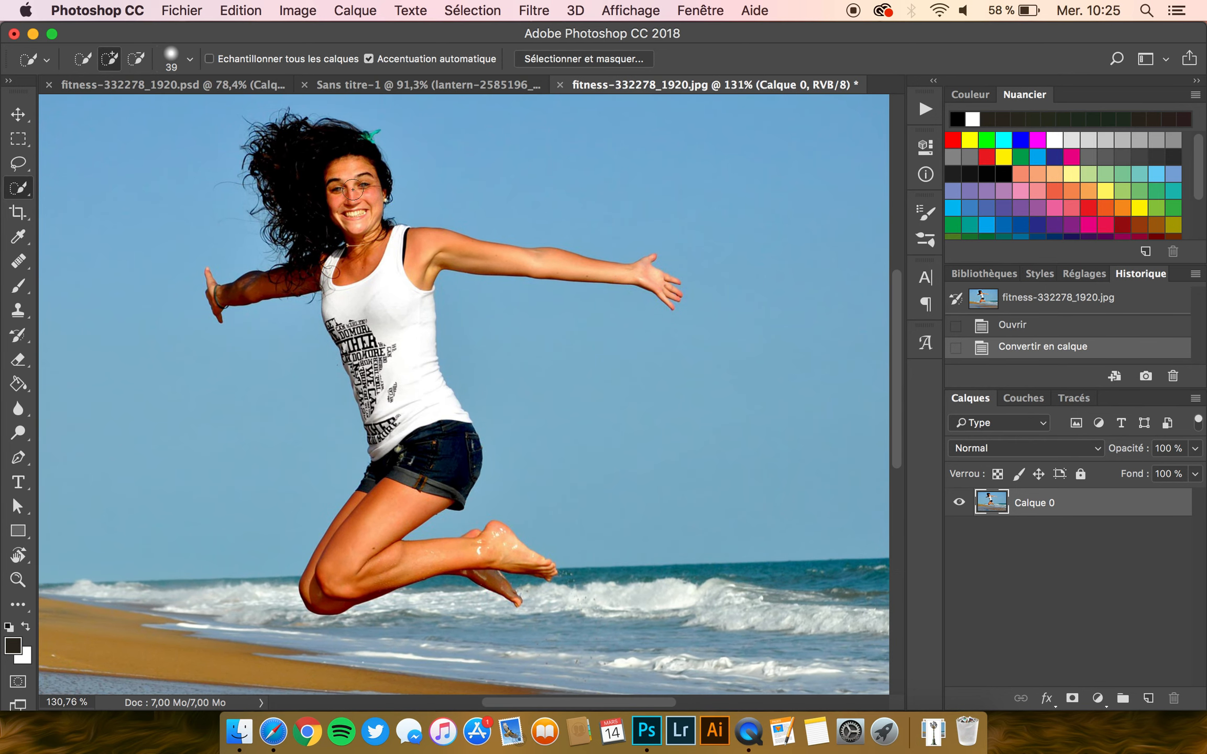
mouse_move(364, 179)
left_mouse_down()
mouse_move(338, 151)
mouse_move(283, 141)
mouse_move(315, 197)
mouse_move(385, 250)
mouse_move(395, 395)
mouse_move(383, 410)
mouse_move(382, 381)
mouse_move(398, 418)
mouse_move(397, 484)
mouse_move(357, 529)
mouse_move(338, 581)
mouse_move(485, 563)
left_mouse_up()
left_click(424, 250)
left_click_drag(424, 250, 603, 287)
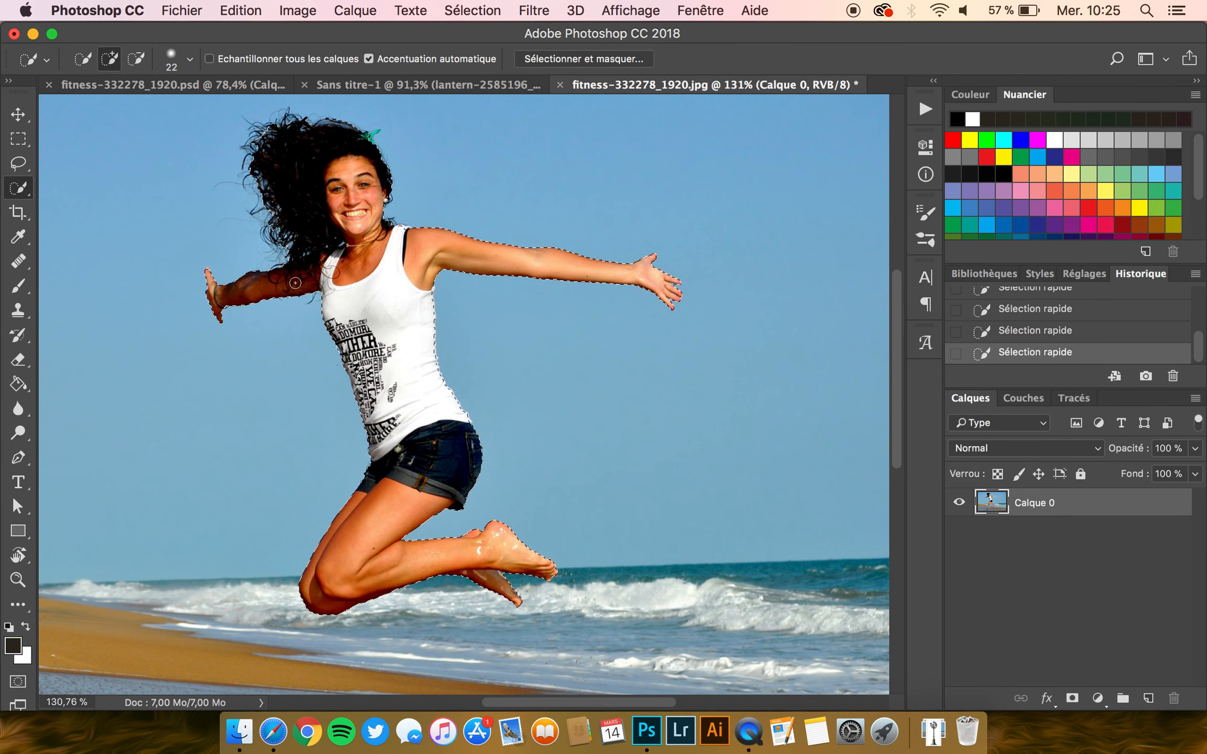
- Refine the selection around the curly hair with the Refine Edge brush in Select and Mask, and output it as a selection
scroll(467, 244, "up", 5)
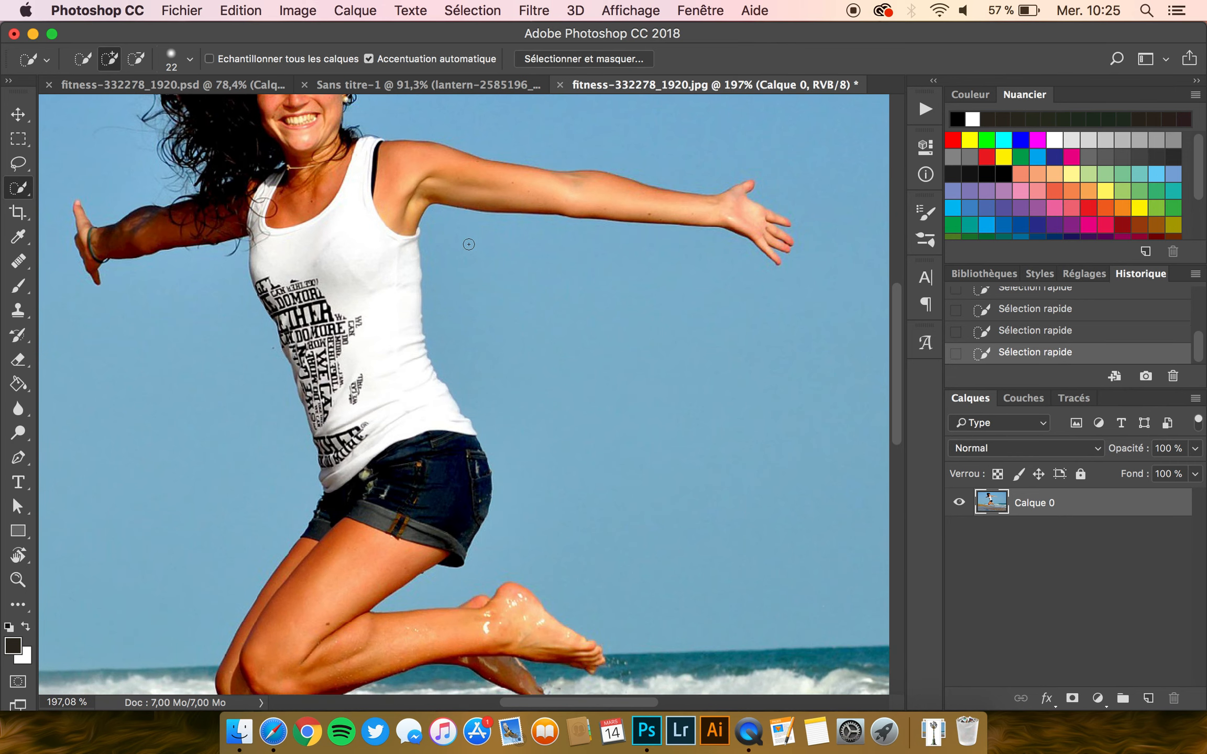
scroll(469, 244, "up", 4)
scroll(469, 245, "left", 4)
scroll(468, 244, "up", 2)
scroll(468, 244, "left", 2)
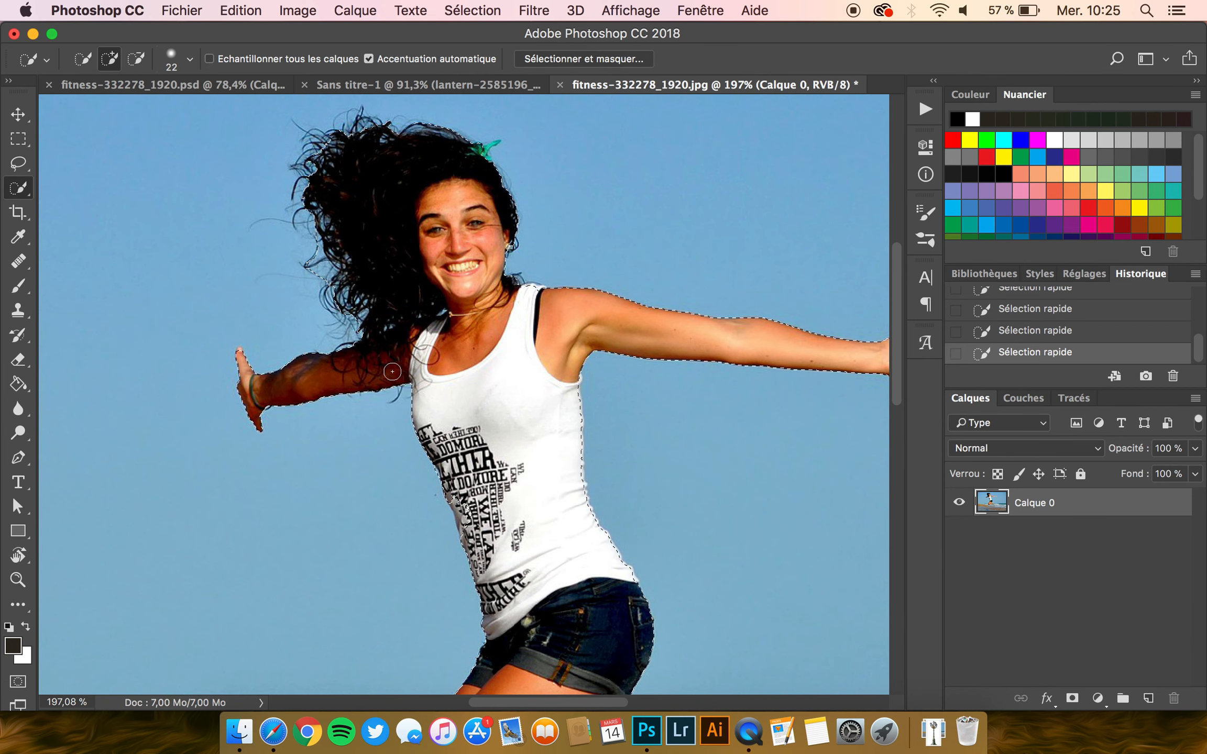
scroll(394, 371, "down", 1)
scroll(392, 371, "down", 1)
left_click(576, 59)
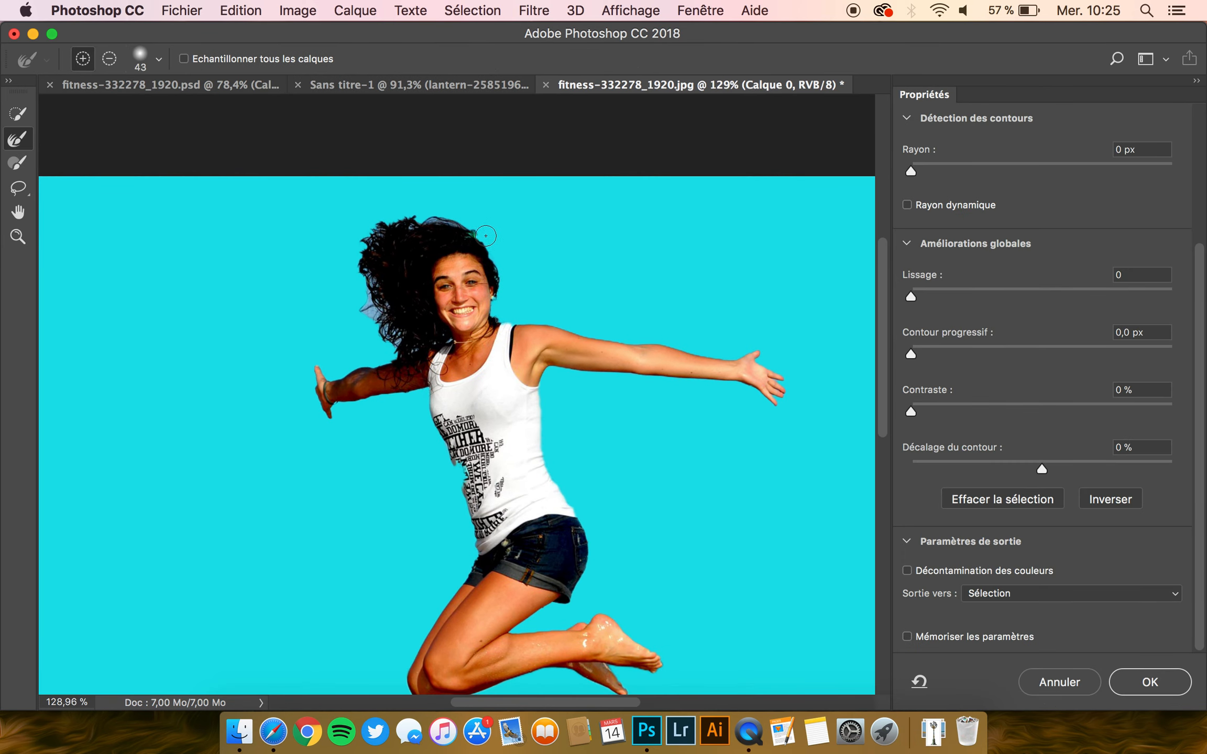
mouse_move(449, 217)
left_mouse_down()
mouse_move(409, 216)
mouse_move(358, 241)
mouse_move(364, 323)
mouse_move(388, 339)
left_mouse_up()
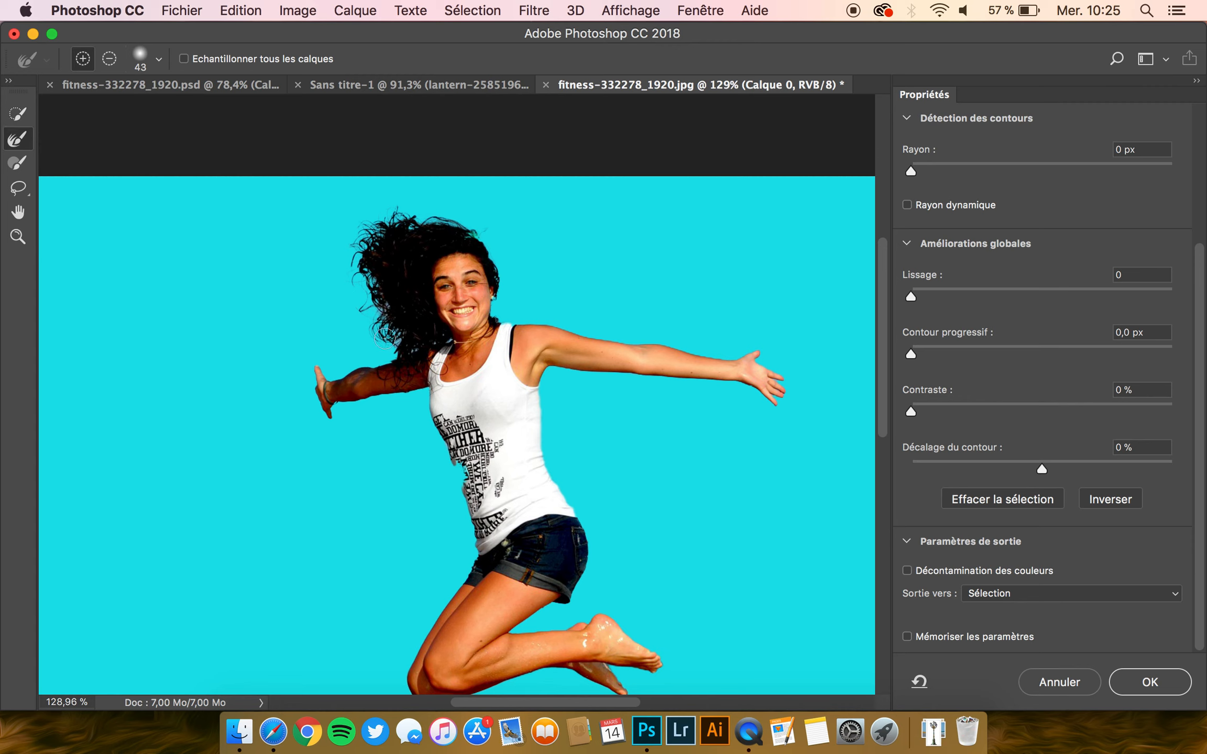
scroll(729, 573, "down", 2)
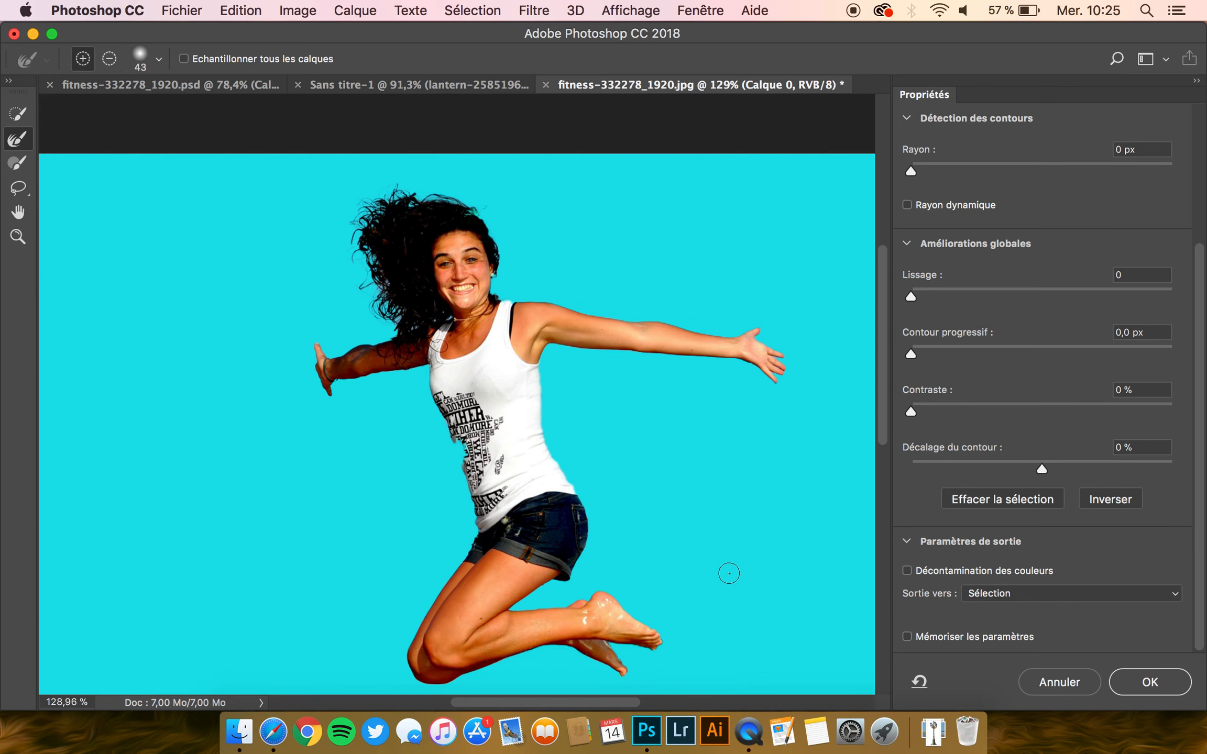
left_click(1140, 682)
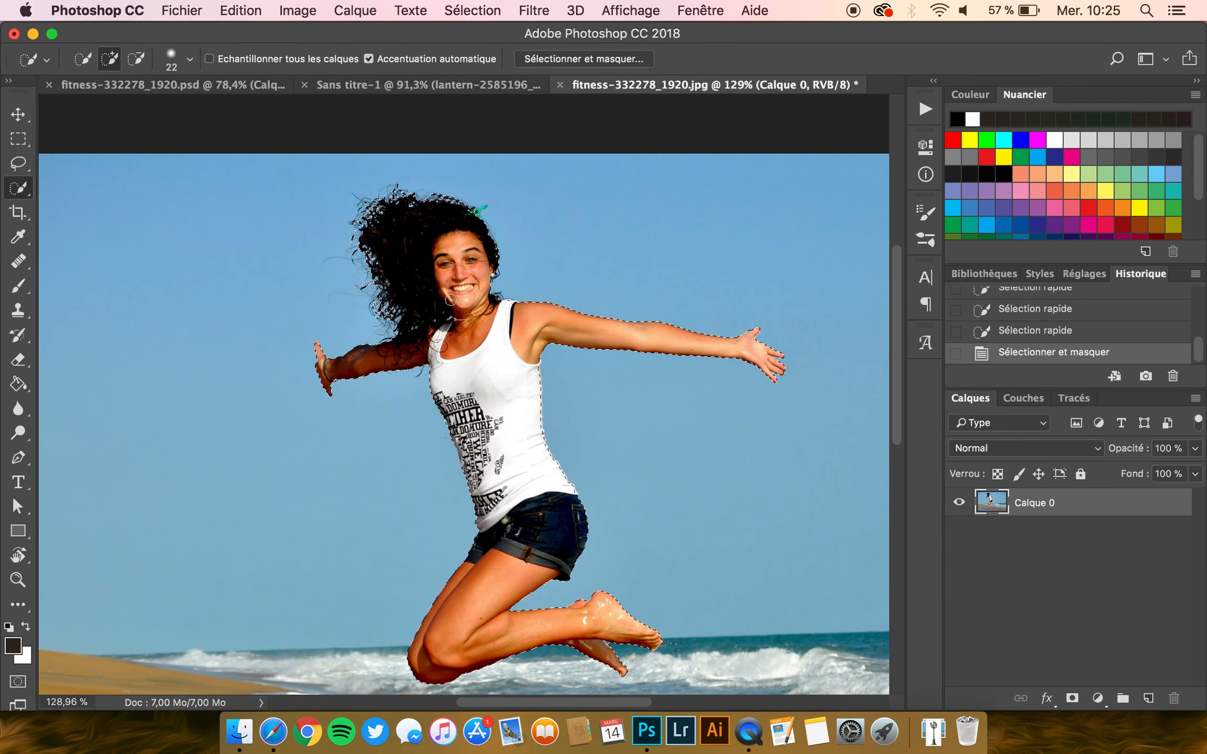
right_click(418, 271)
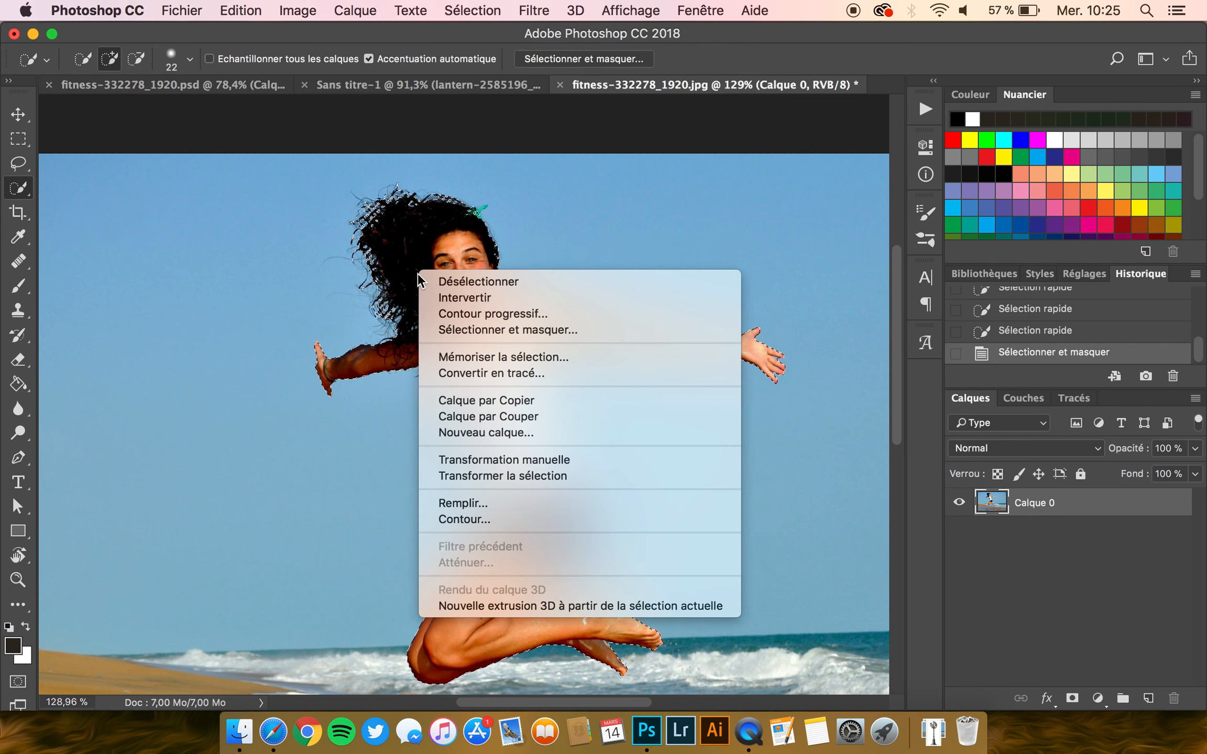
left_click(514, 400)
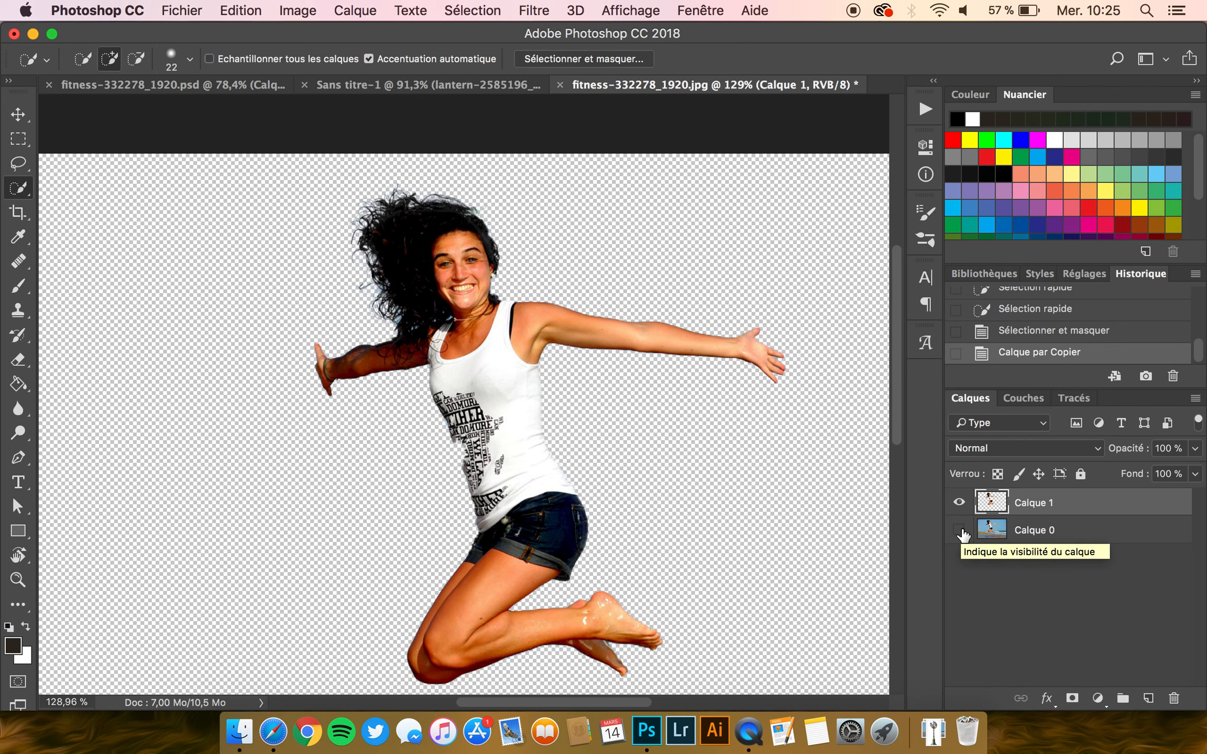
left_click(959, 530)
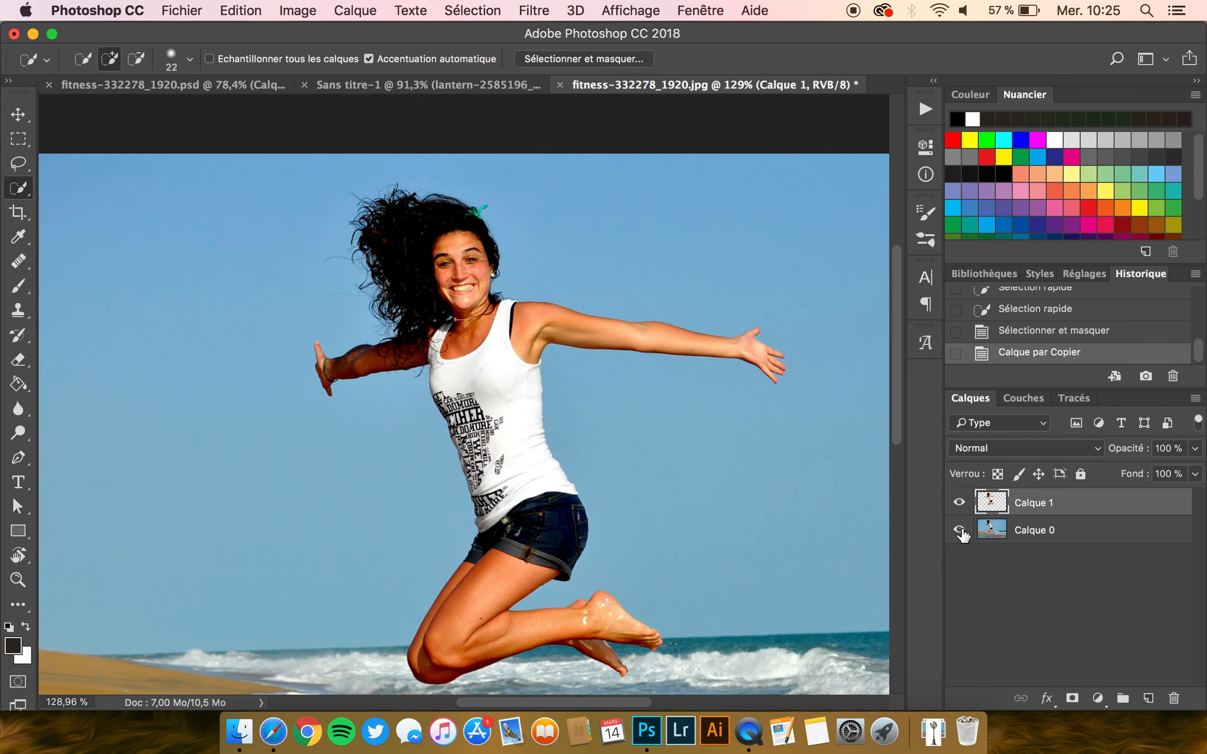
left_click(1084, 335)
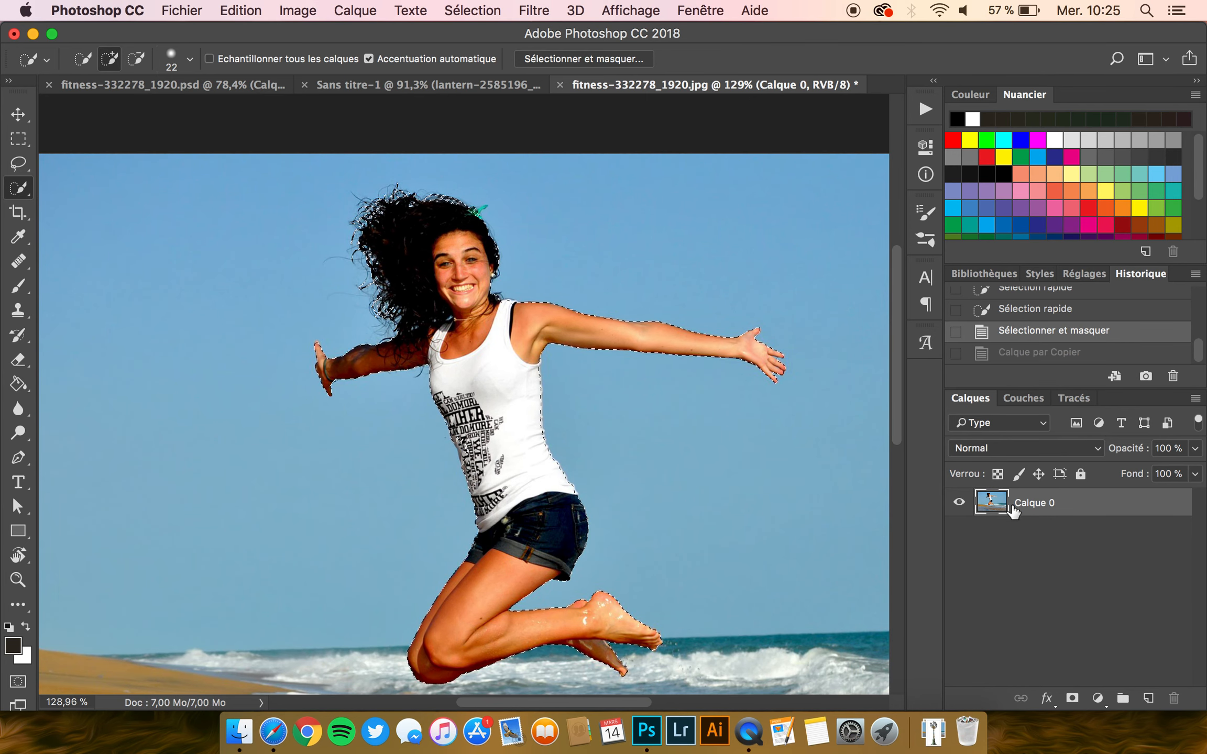
- Add the missing edge of the printed shirt to the selection with the Quick Selection tool
scroll(473, 429, "up", 5)
scroll(472, 428, "up", 8)
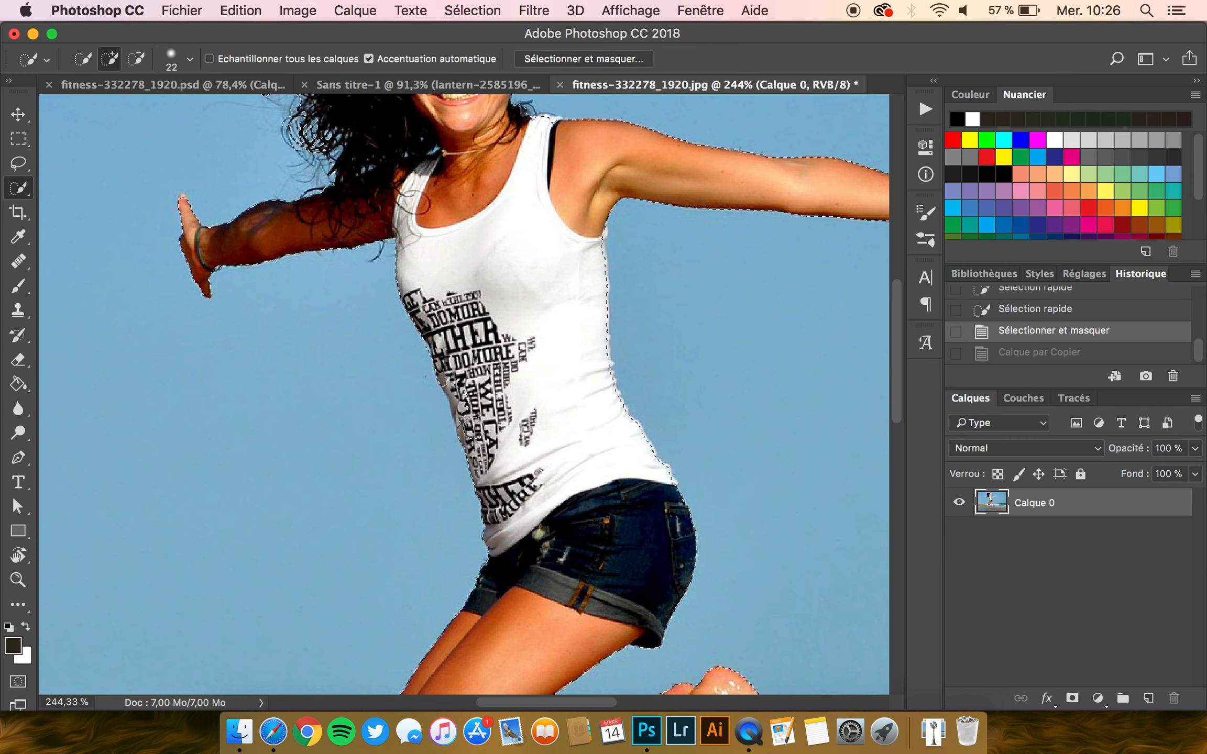
left_click_drag(464, 328, 468, 439)
left_click(468, 439)
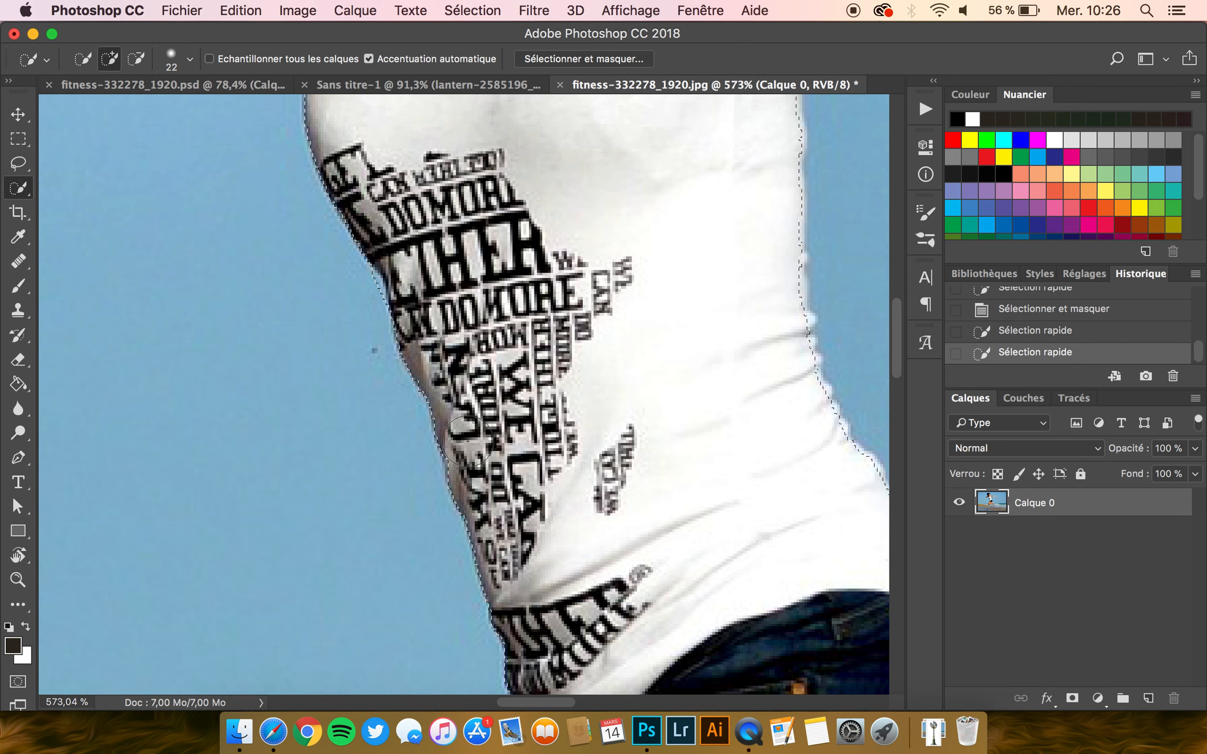
scroll(468, 439, "down", 2)
scroll(558, 449, "down", 4)
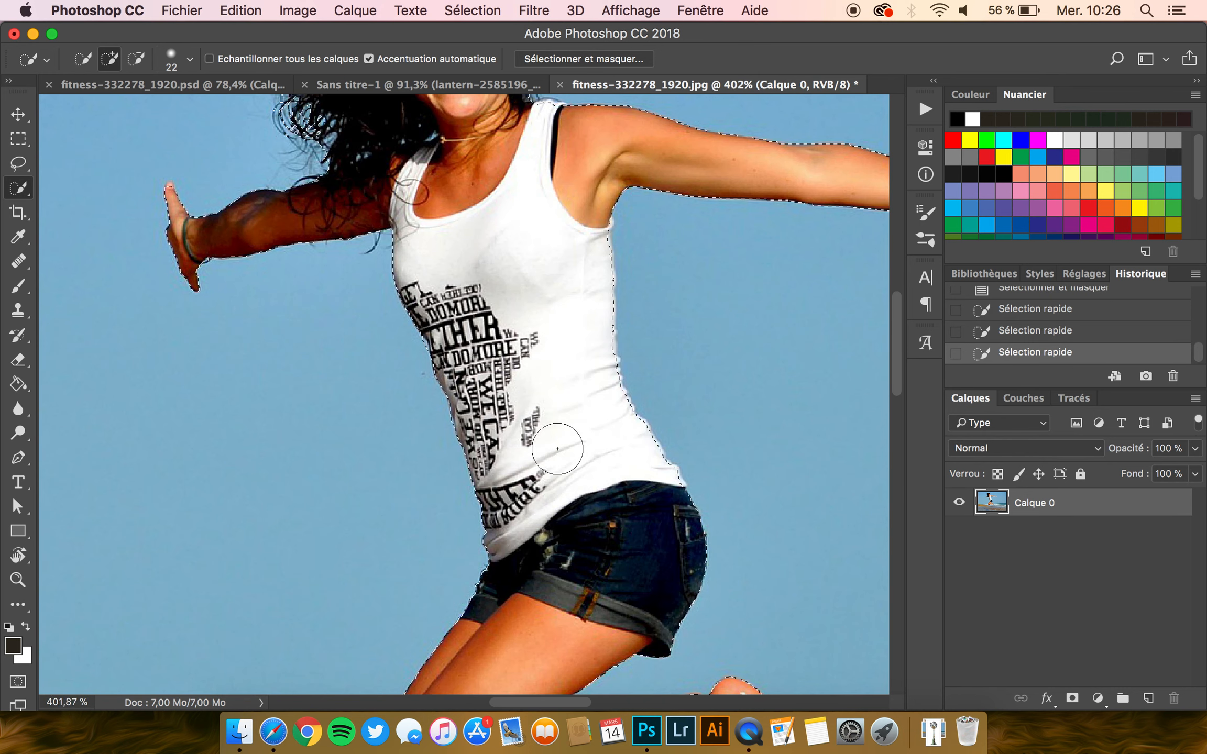
- Copy the selected woman to a new layer and check the cut-out by temporarily hiding Calque 0
right_click(501, 297)
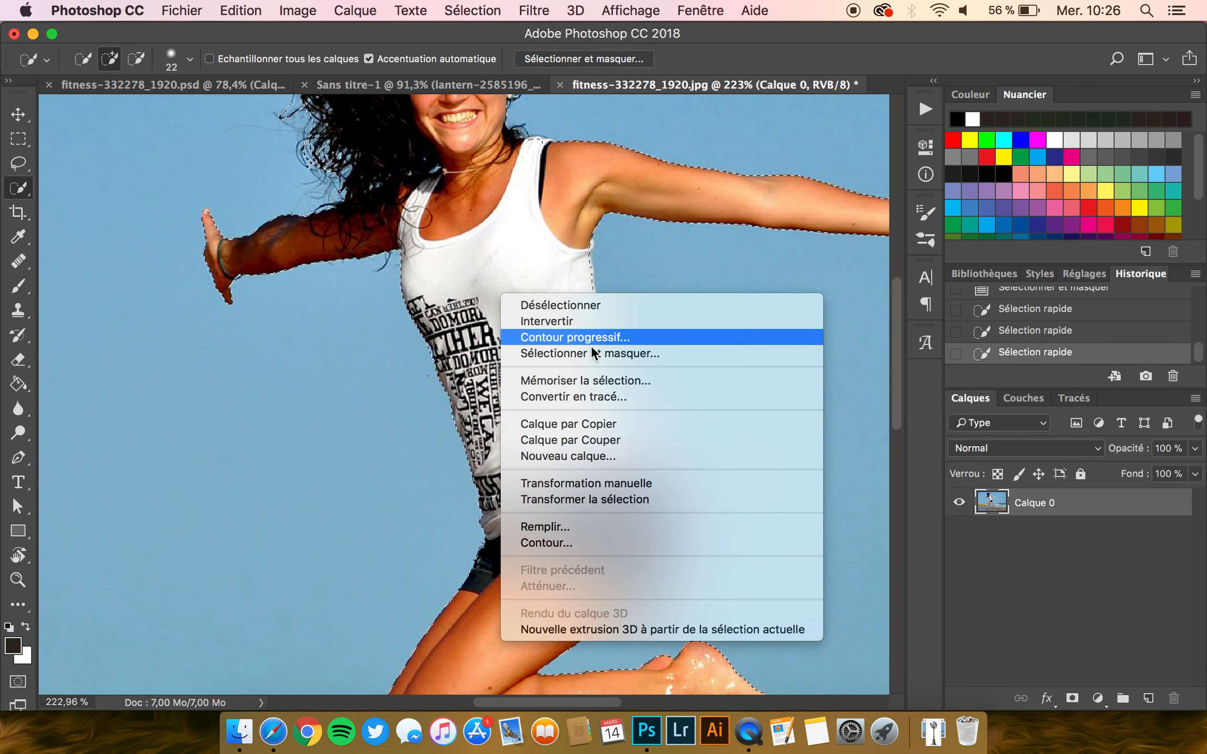
left_click(584, 424)
left_click(960, 530)
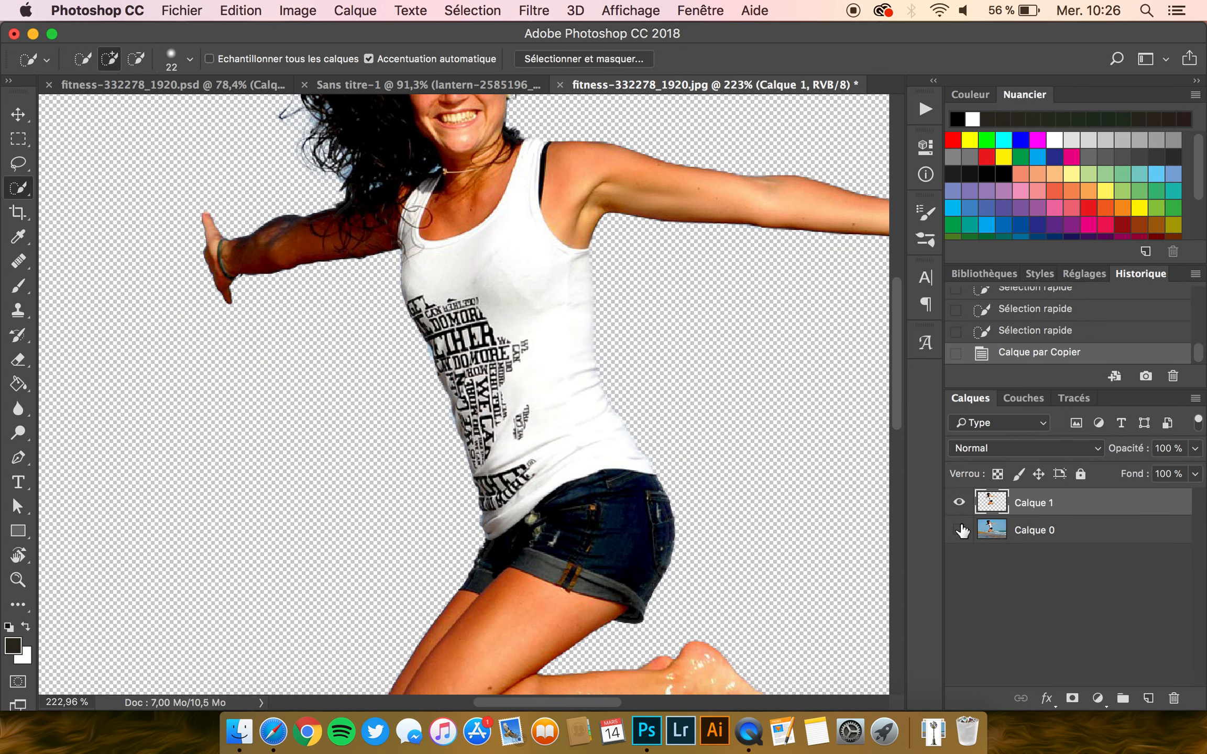
scroll(719, 528, "down", 3)
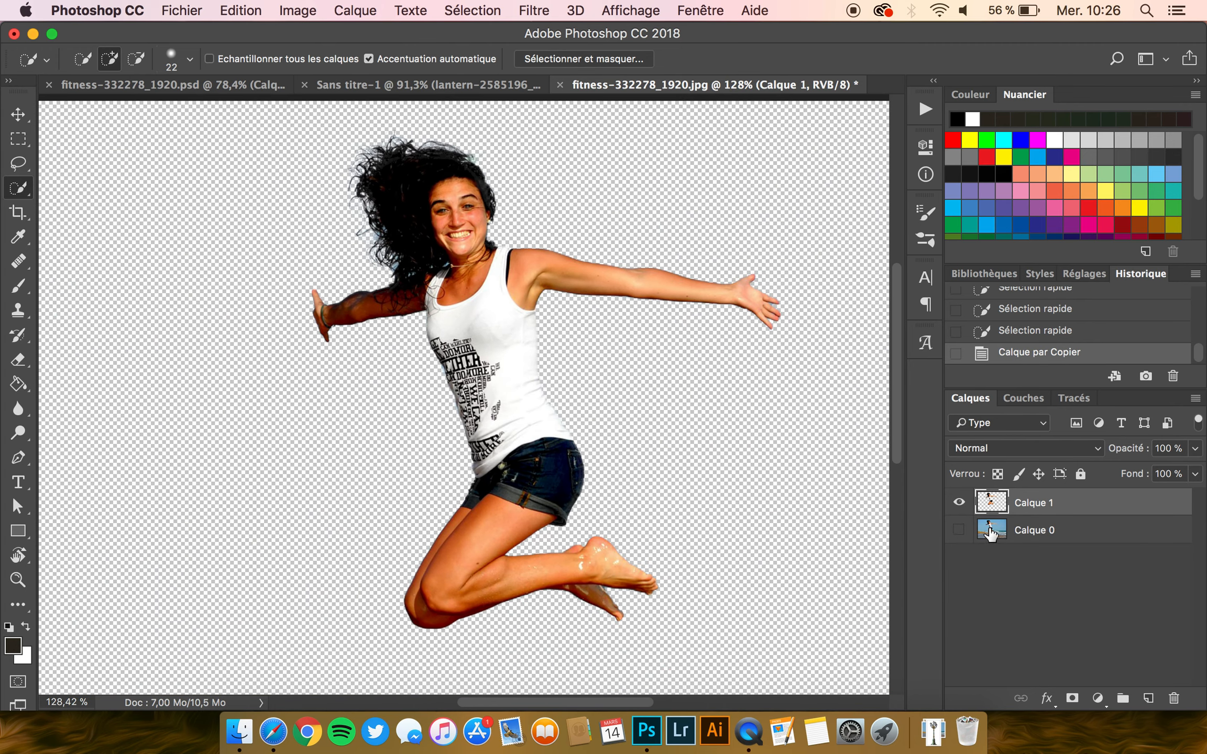
left_click(959, 530)
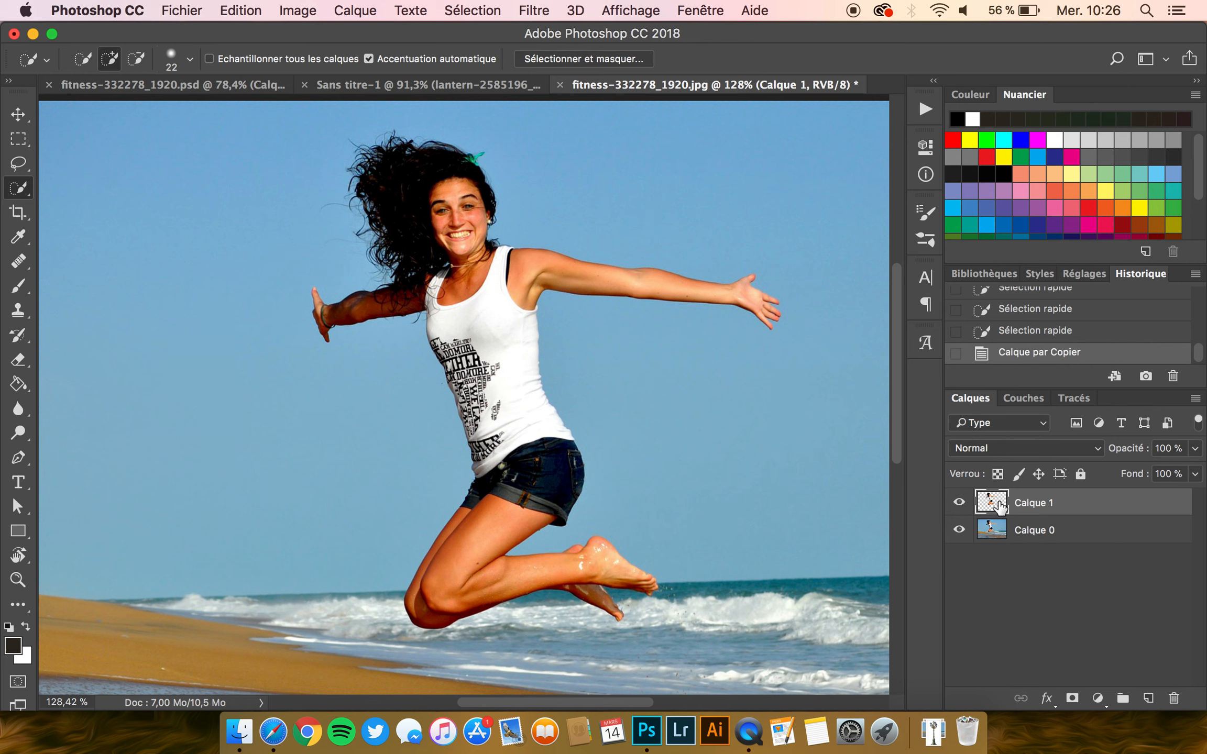
- Hide the cut-out layer and loosely outline the whole woman on Calque 0 with the Lasso, including both arms and feet
left_click(959, 502)
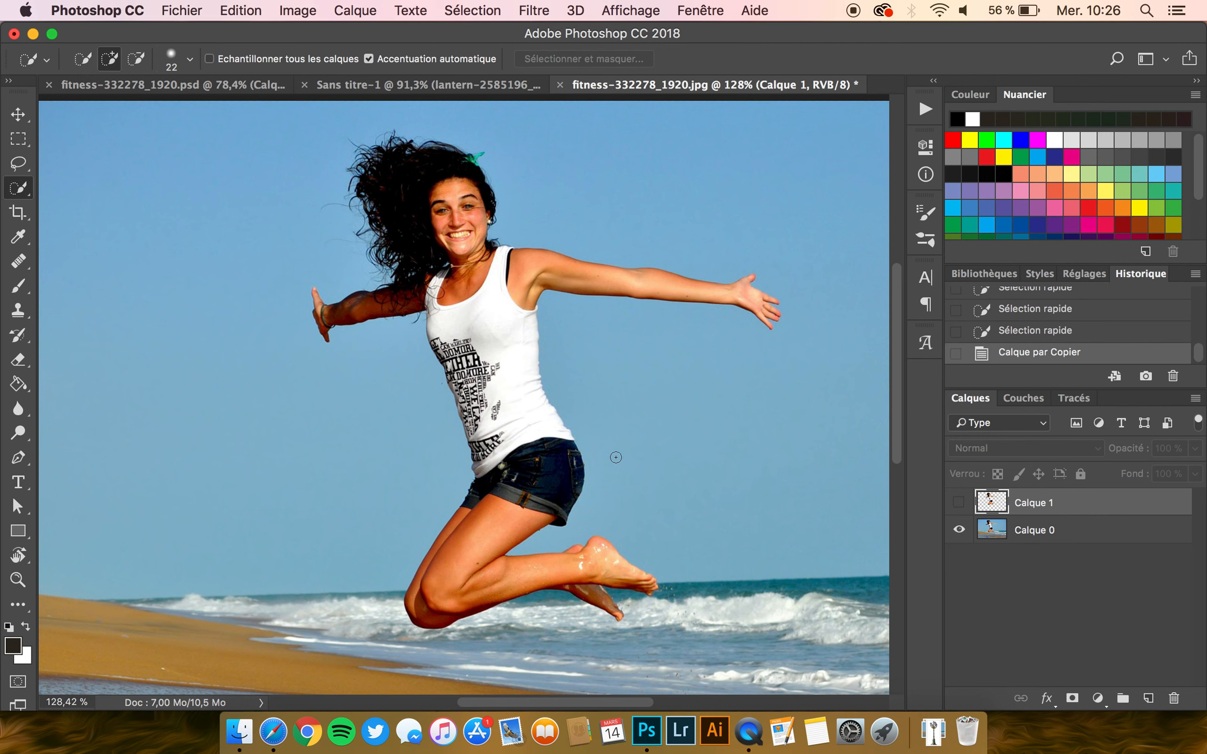
scroll(615, 458, "down", 3)
left_click(1049, 531)
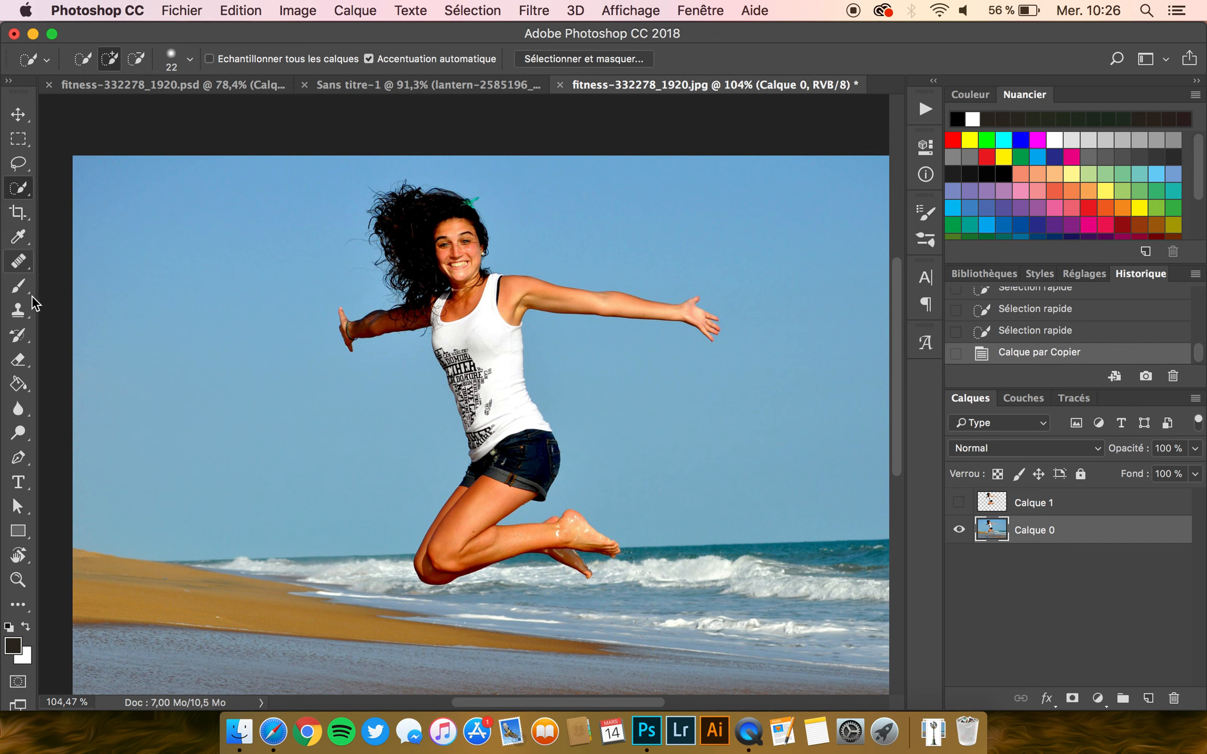
left_click_drag(20, 166, 66, 162)
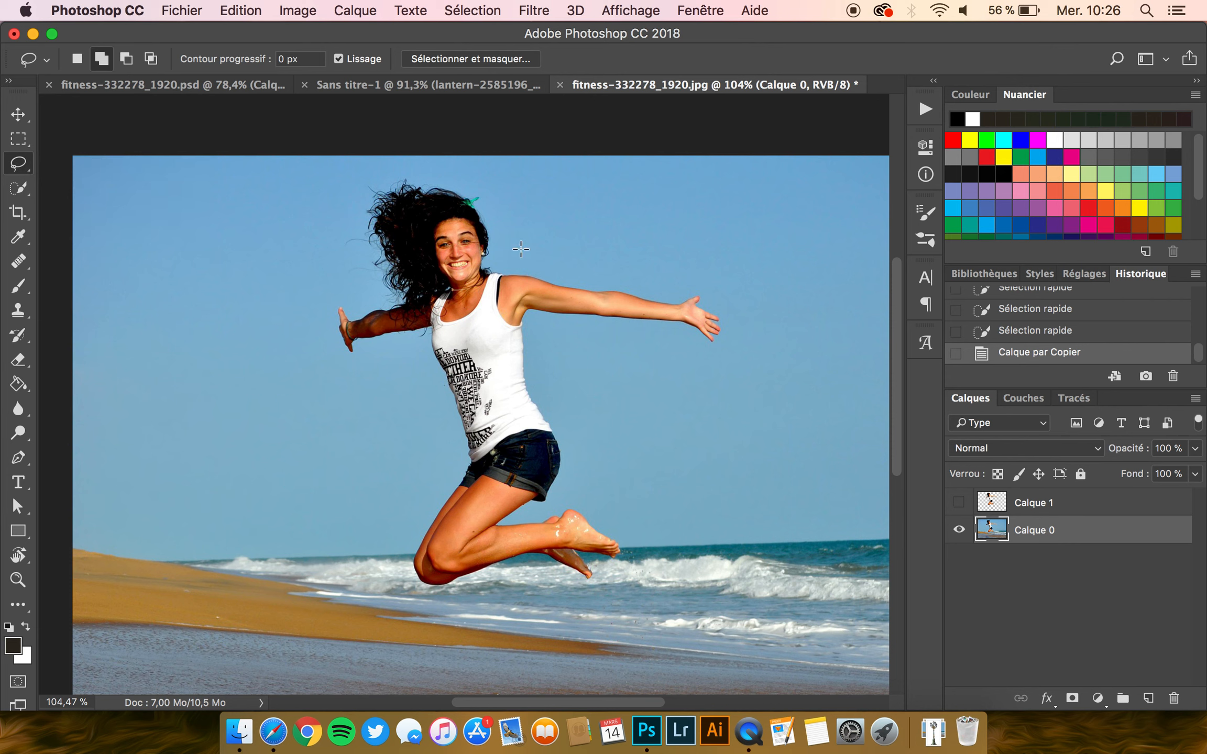
mouse_move(391, 174)
left_mouse_down()
mouse_move(344, 199)
mouse_move(360, 281)
mouse_move(324, 307)
mouse_move(349, 368)
mouse_move(402, 372)
left_mouse_up()
left_click_drag(431, 454, 412, 506)
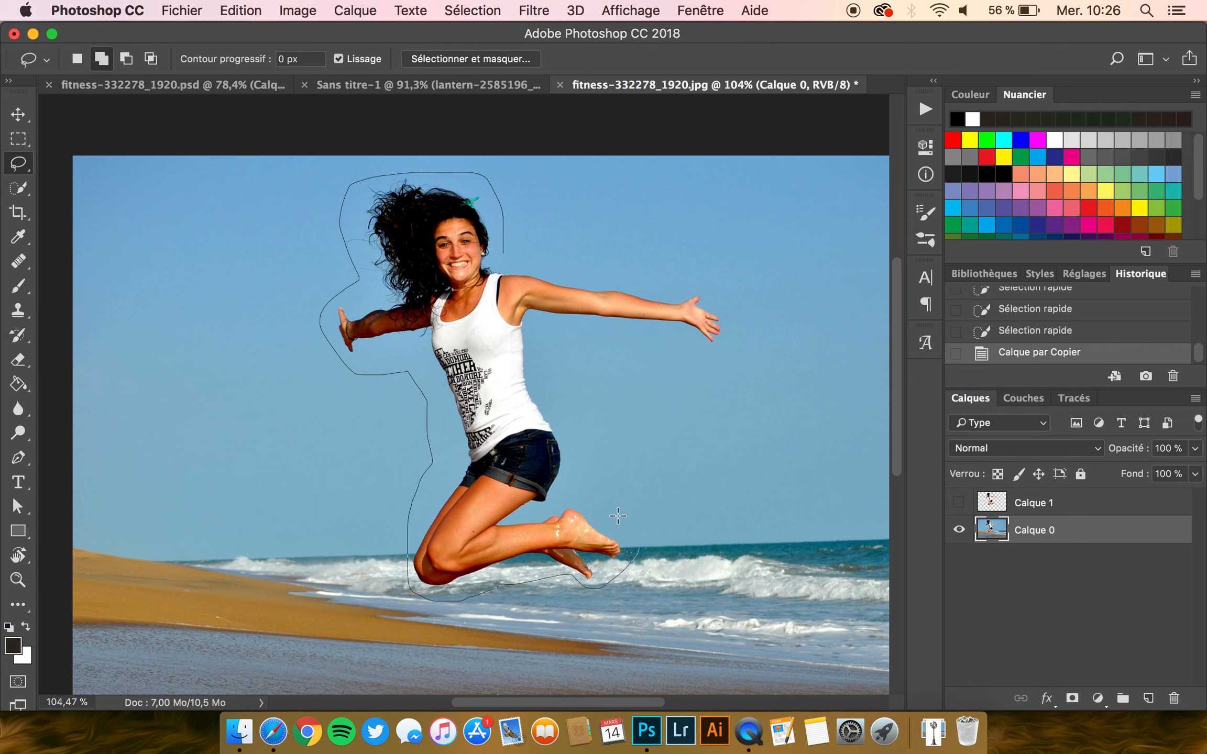
left_click_drag(593, 474, 574, 409)
left_click_drag(521, 257, 520, 258)
mouse_move(659, 296)
left_mouse_down()
mouse_move(604, 293)
mouse_move(625, 312)
mouse_move(660, 313)
left_mouse_up()
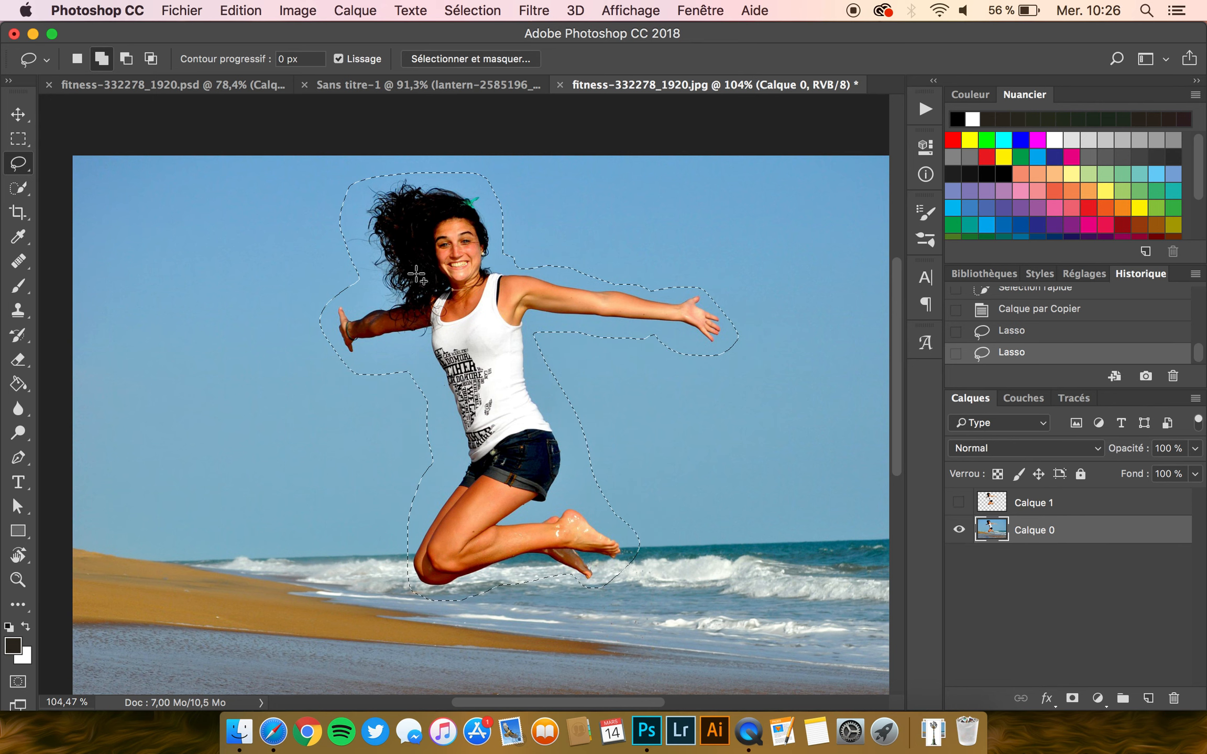
- Fill the lasso selection on Calque 0 with Content-Aware in Normal mode at 100% opacity
left_click(236, 11)
left_click(272, 312)
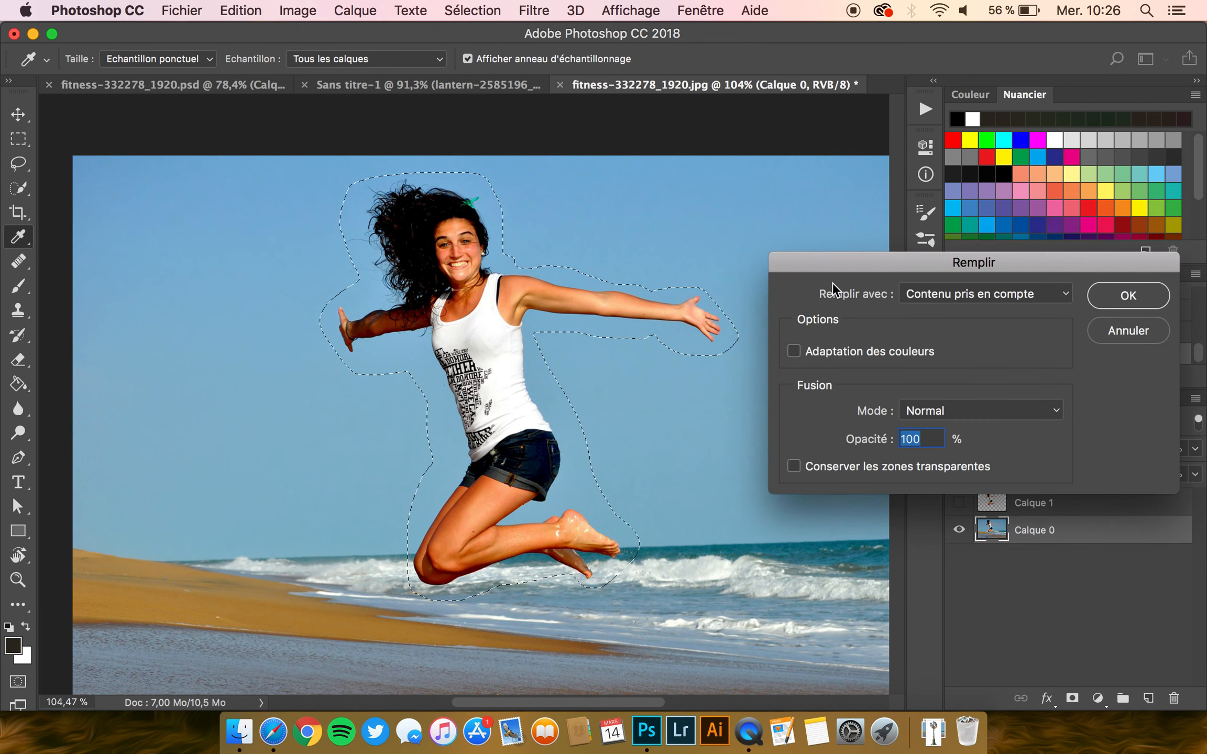
key("Return")
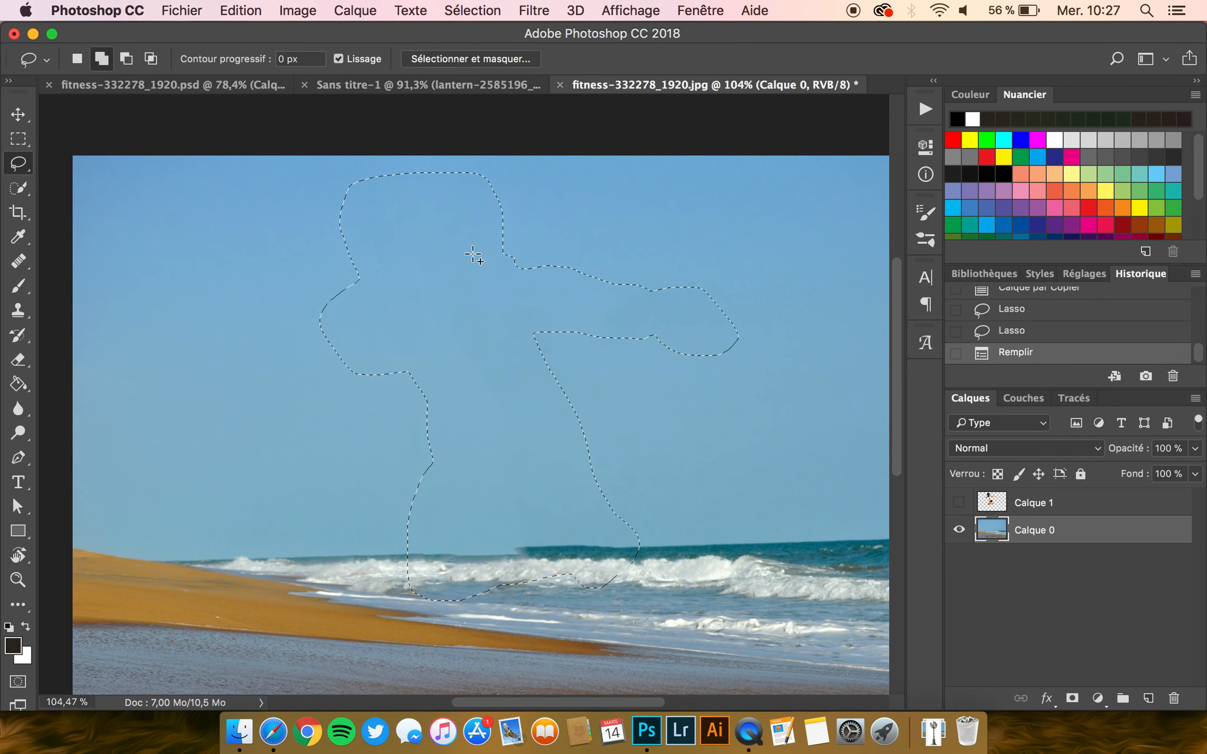
left_click(246, 11)
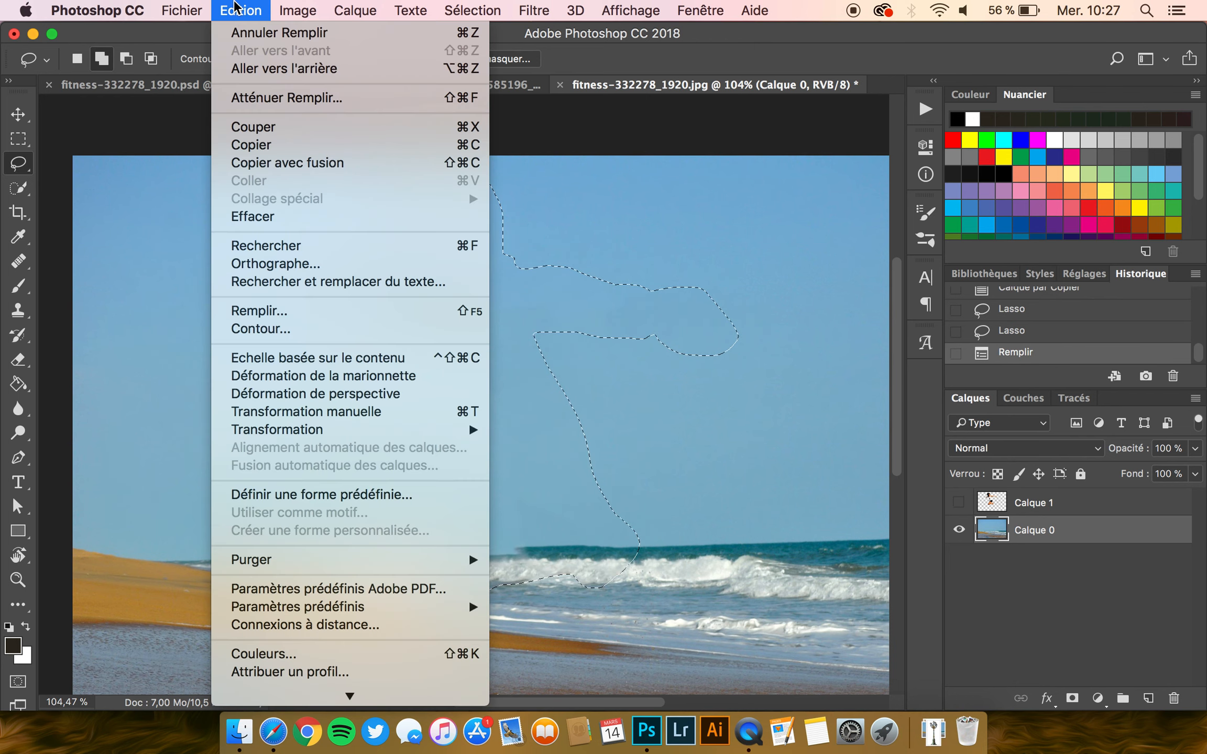
left_click(313, 314)
left_click(983, 293)
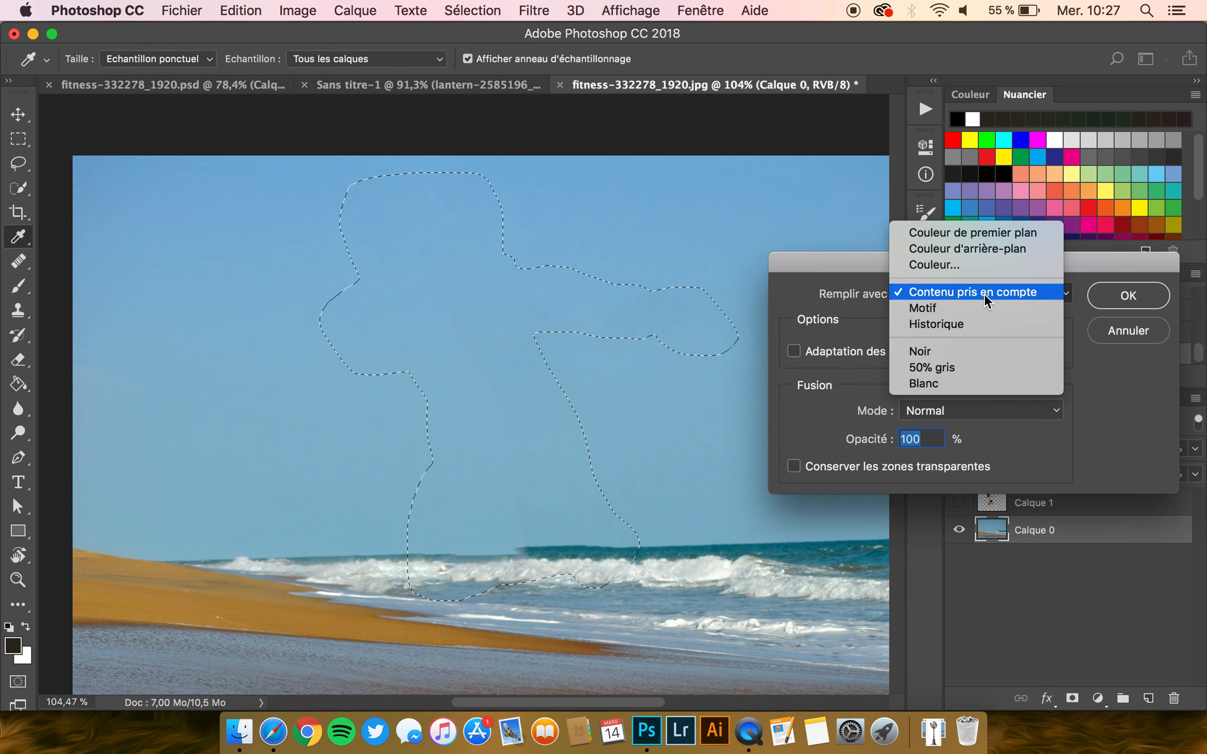
left_click(984, 293)
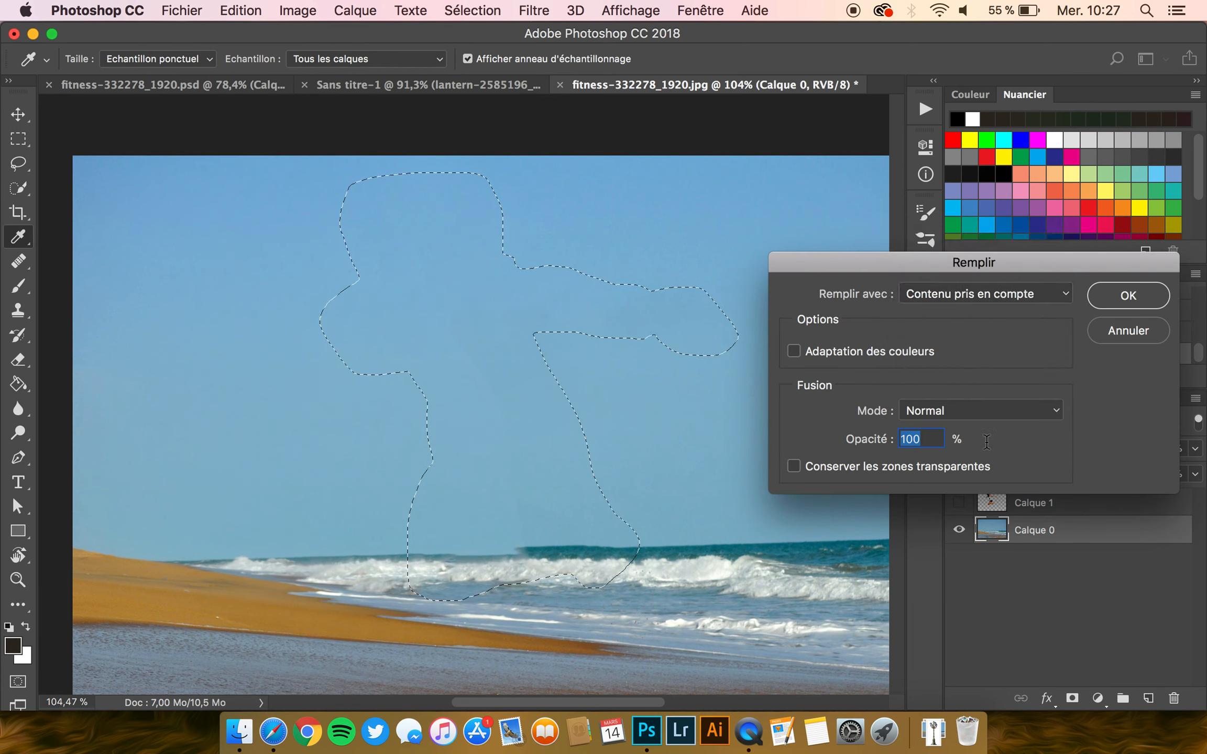
left_click(1129, 341)
- Clear the selection and blend the patchy sky on Calque 0 with Clone Stamp strokes, using a soft 377 px brush
key("super+d")
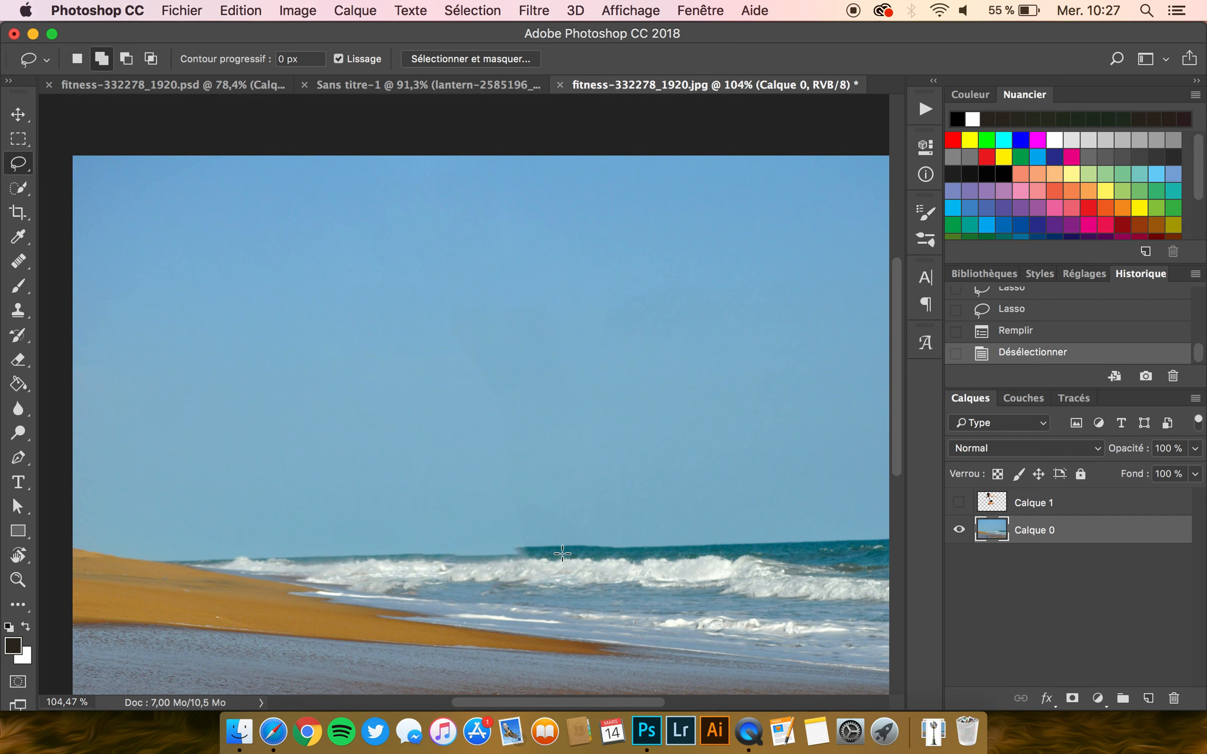
scroll(562, 554, "up", 5)
scroll(486, 300, "down", 5)
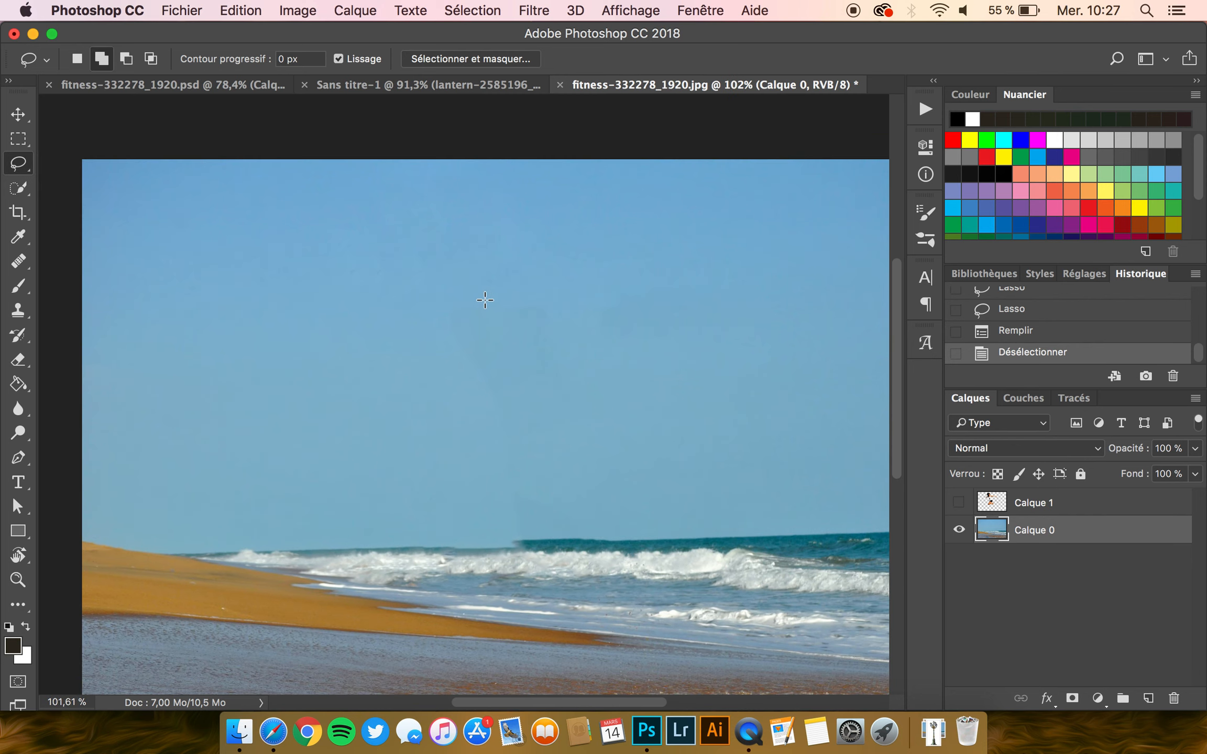
left_click(18, 310)
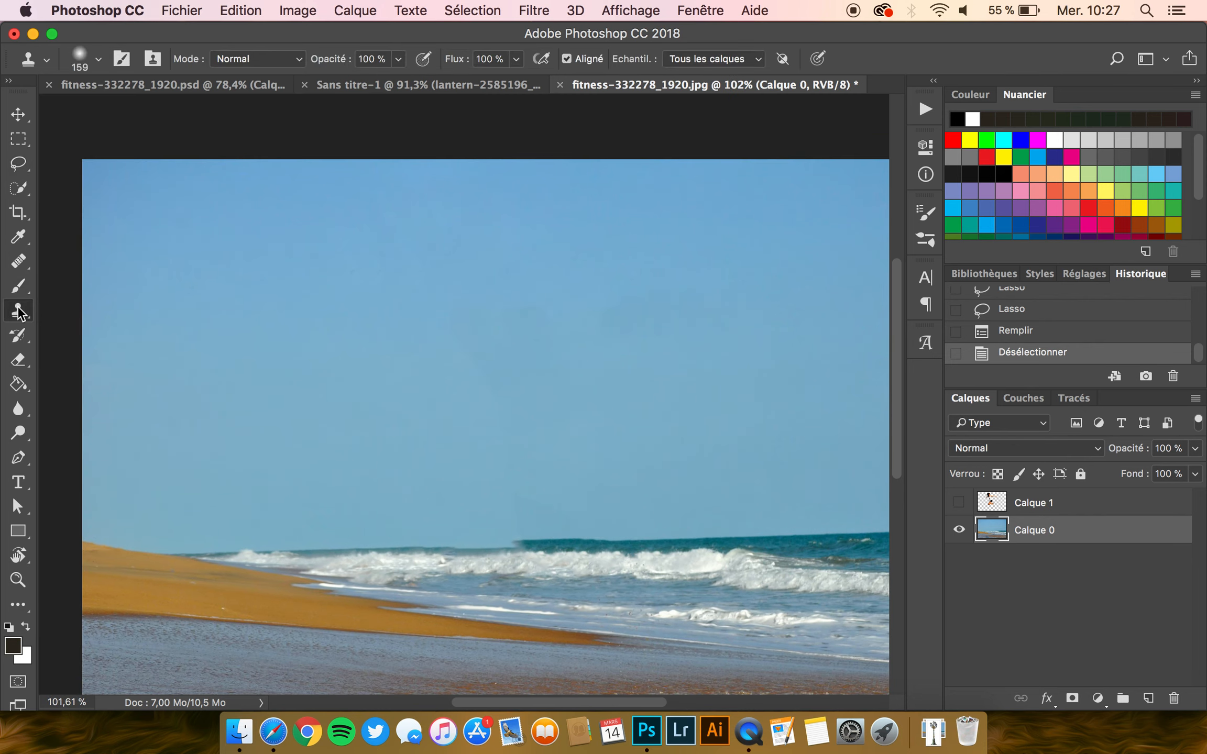
left_click_drag(468, 343, 622, 340)
left_click(682, 338, "alt")
mouse_move(486, 429)
left_mouse_down()
mouse_move(462, 331)
mouse_move(452, 346)
mouse_move(406, 288)
mouse_move(404, 330)
mouse_move(479, 444)
mouse_move(498, 451)
mouse_move(407, 446)
left_mouse_up()
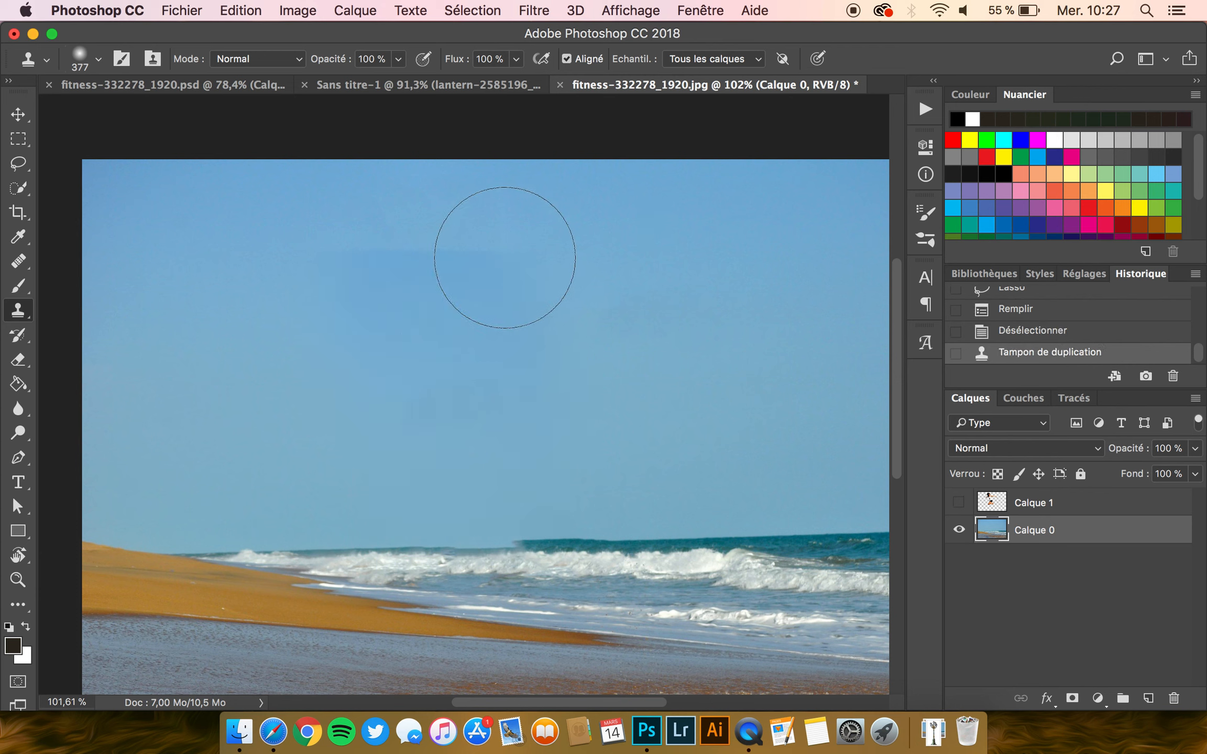
left_click_drag(476, 249, 365, 252)
- Extend the teal sea horizon toward the dune across the blurred gap with the Clone Stamp and a 144 px brush
scroll(562, 412, "up", 5)
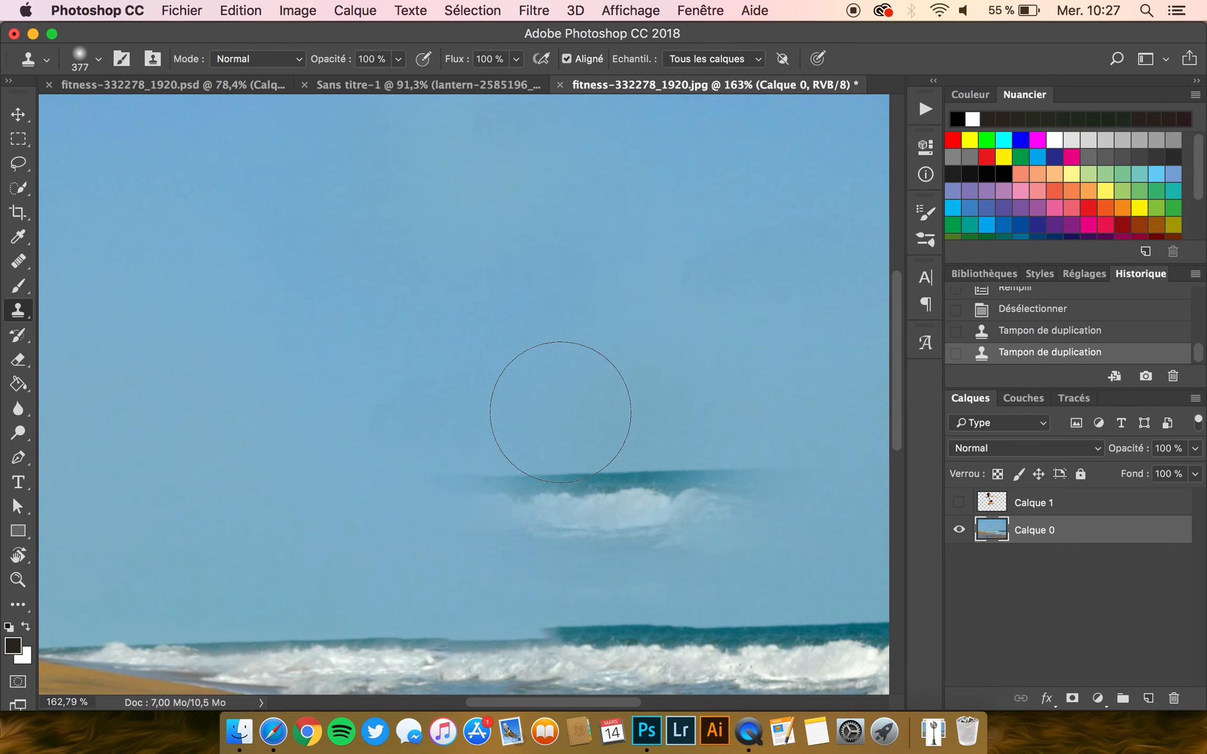
scroll(563, 404, "down", 4)
left_click(500, 408)
left_click_drag(539, 416, 360, 416)
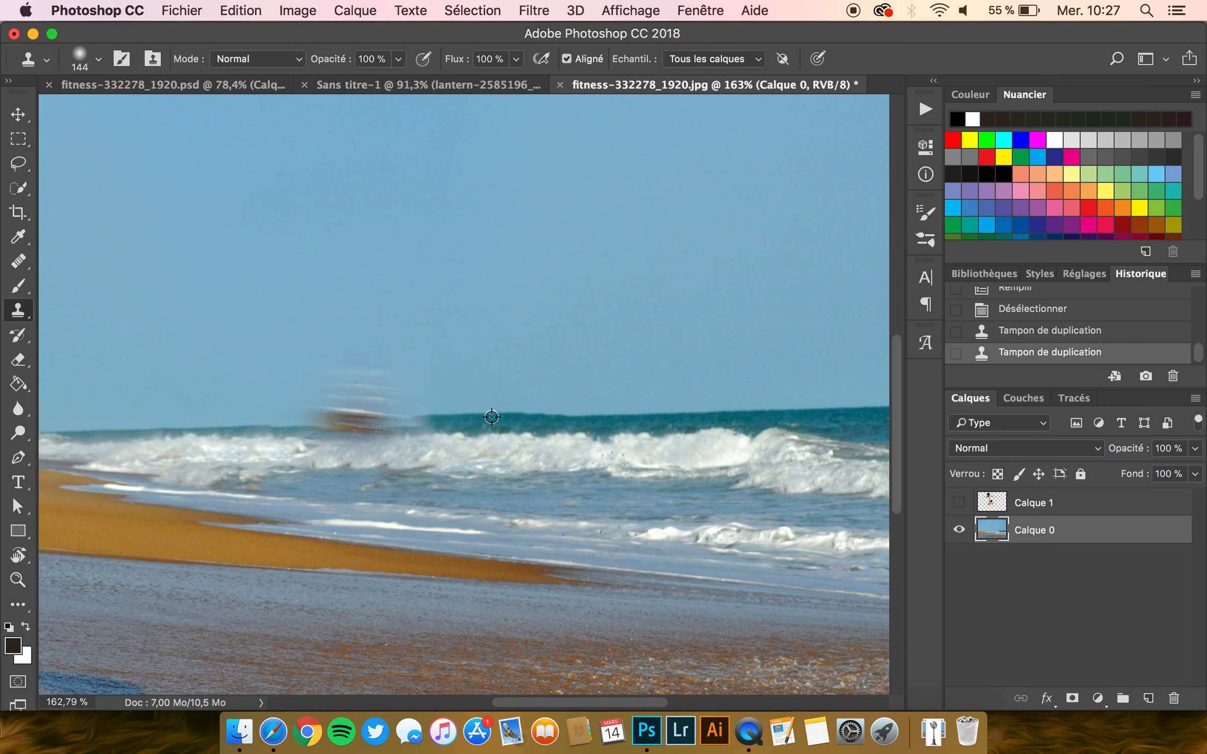
left_click(518, 419, "alt")
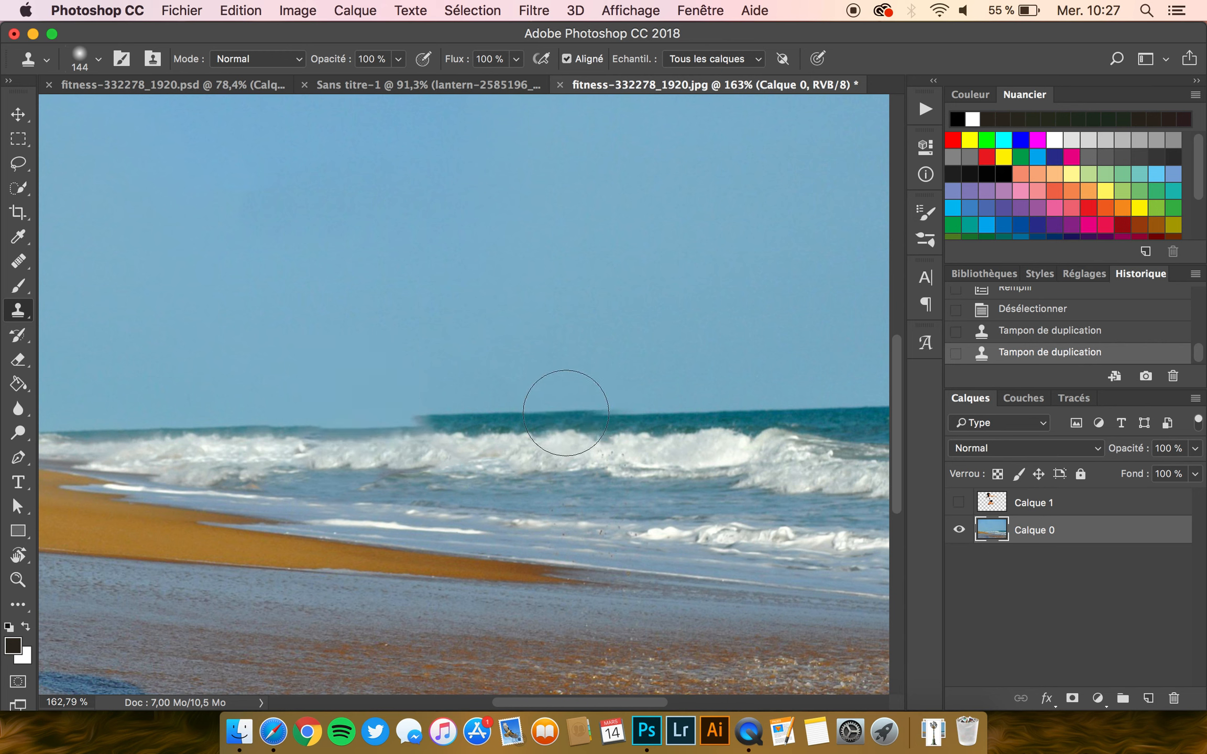
left_click_drag(564, 417, 442, 419)
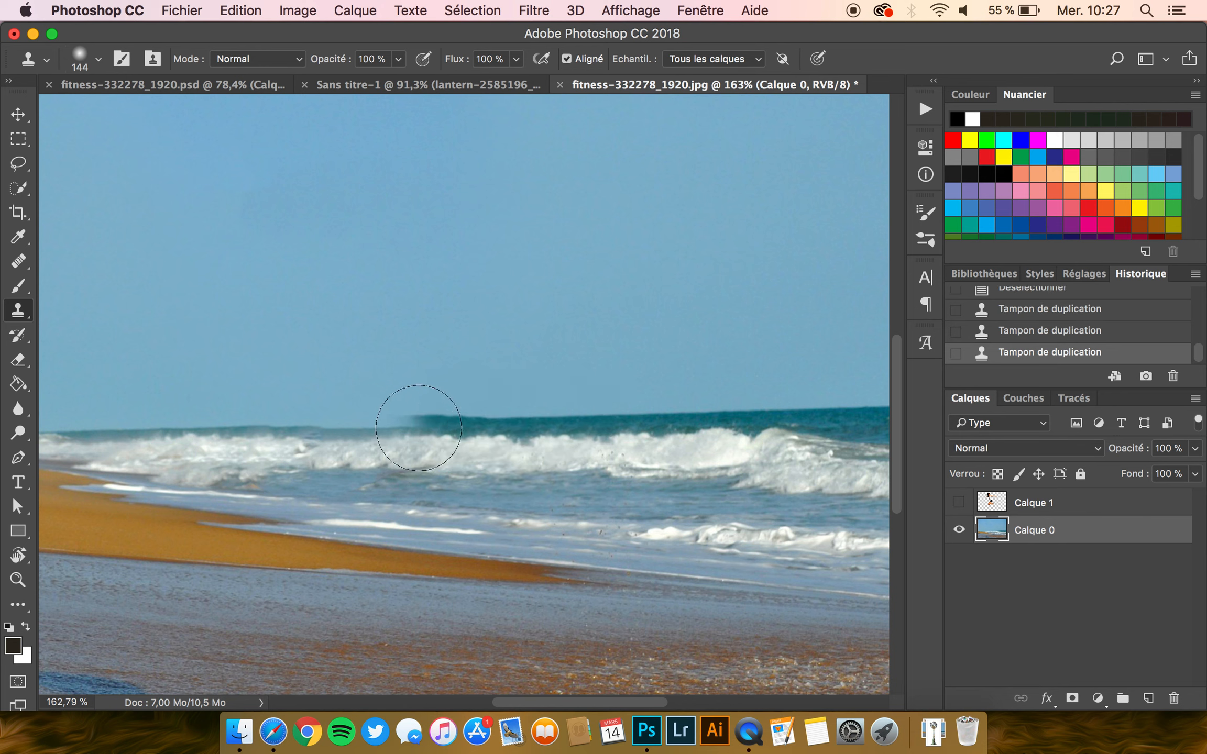
left_click_drag(443, 420, 328, 417)
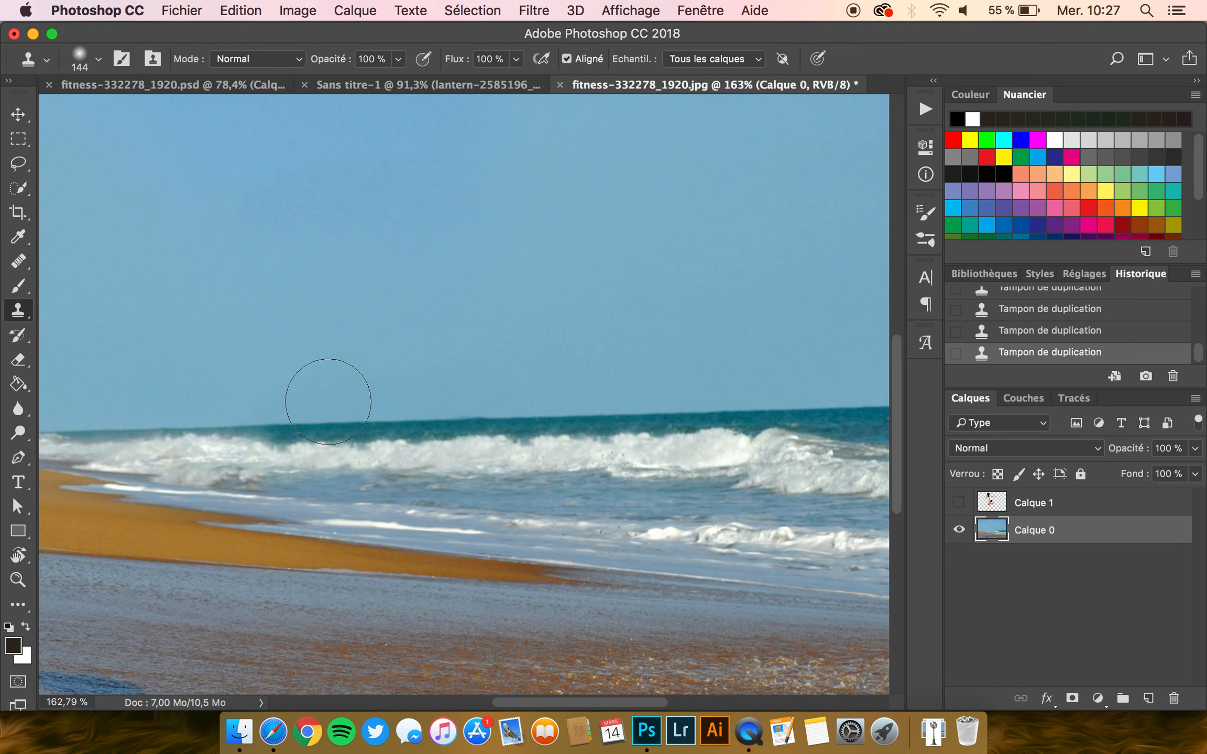
scroll(426, 287, "down", 5)
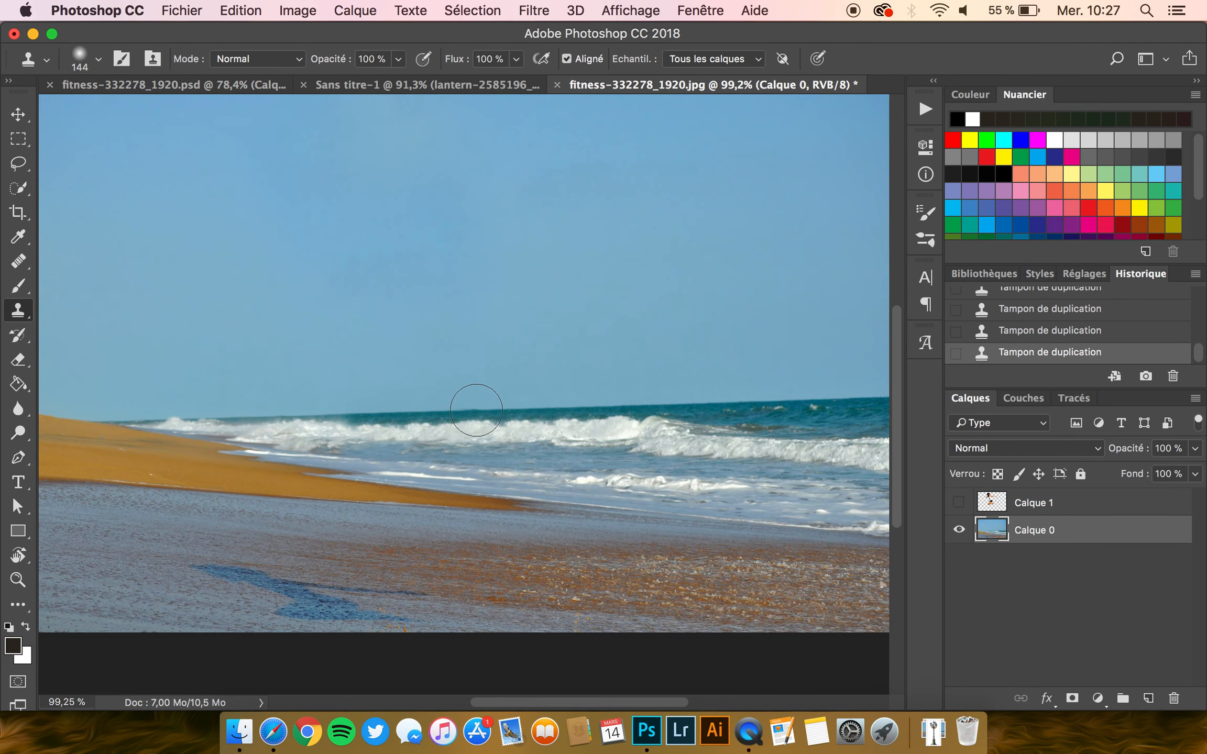
scroll(475, 408, "up", 5)
left_click(600, 433, "alt")
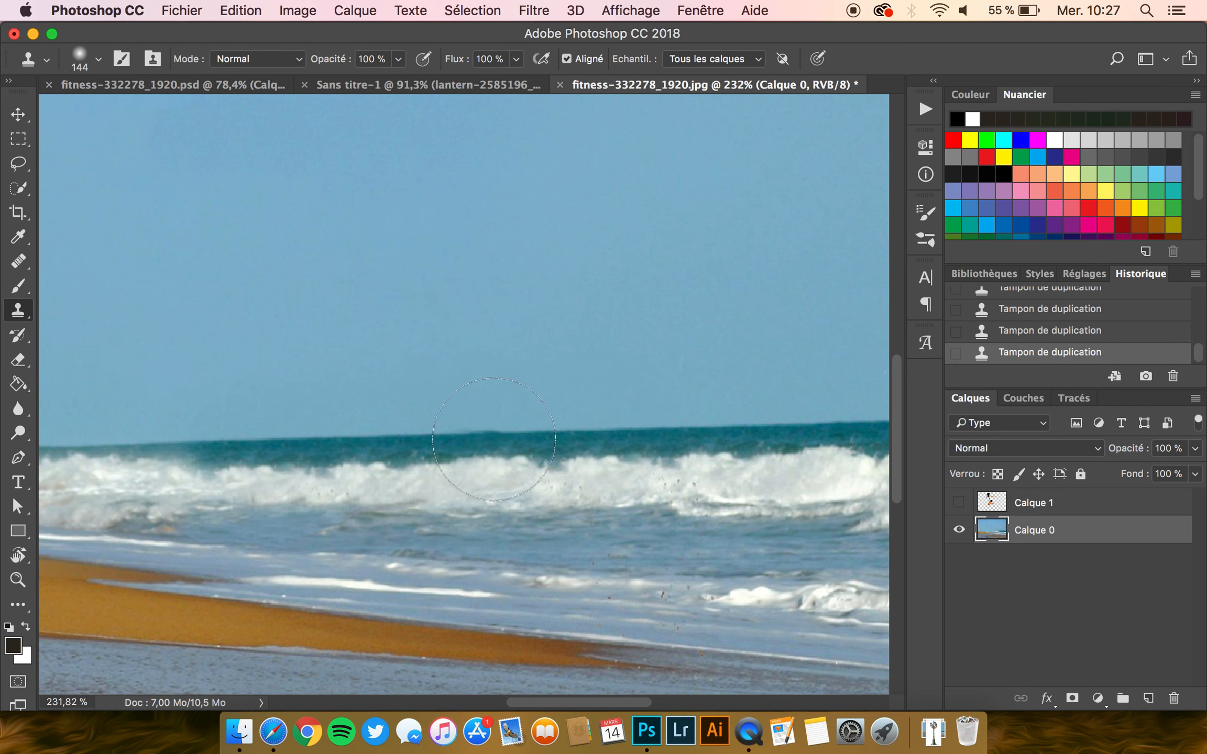
left_click_drag(484, 436, 485, 435)
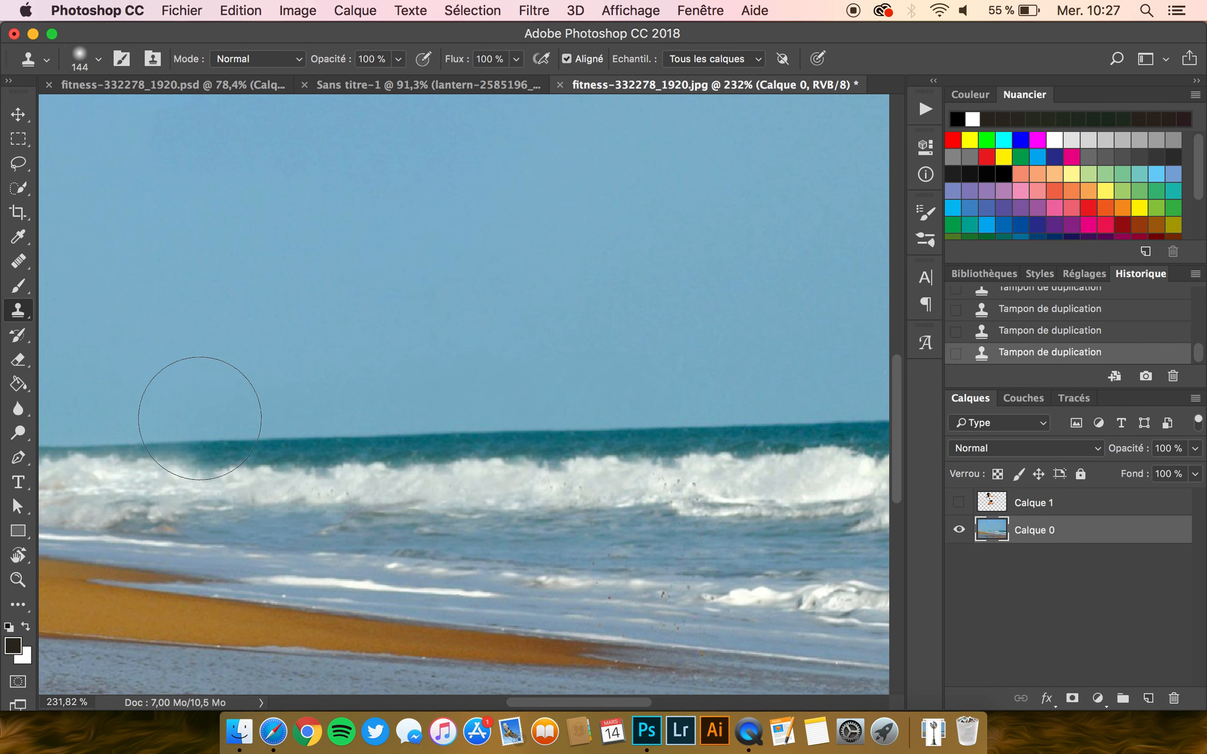
scroll(197, 404, "down", 5)
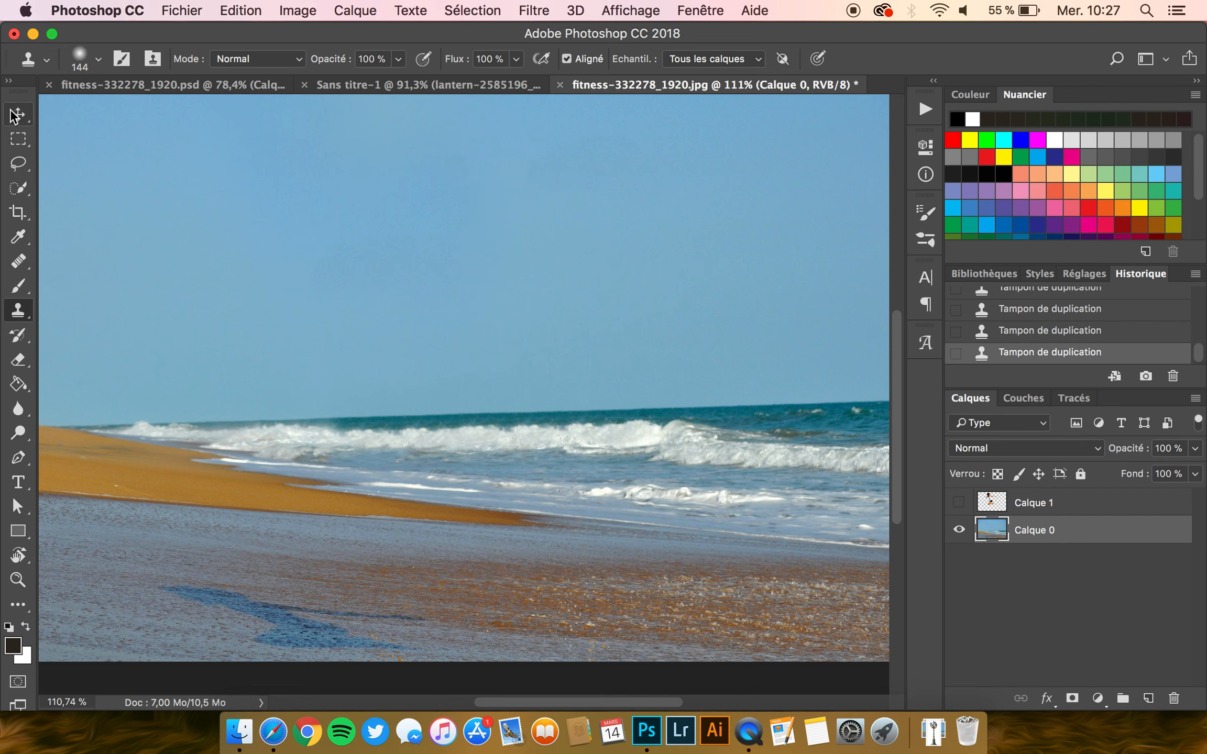
- Show the cut-out layer Calque 1 over the cleaned beach background and make it the active layer
key("v")
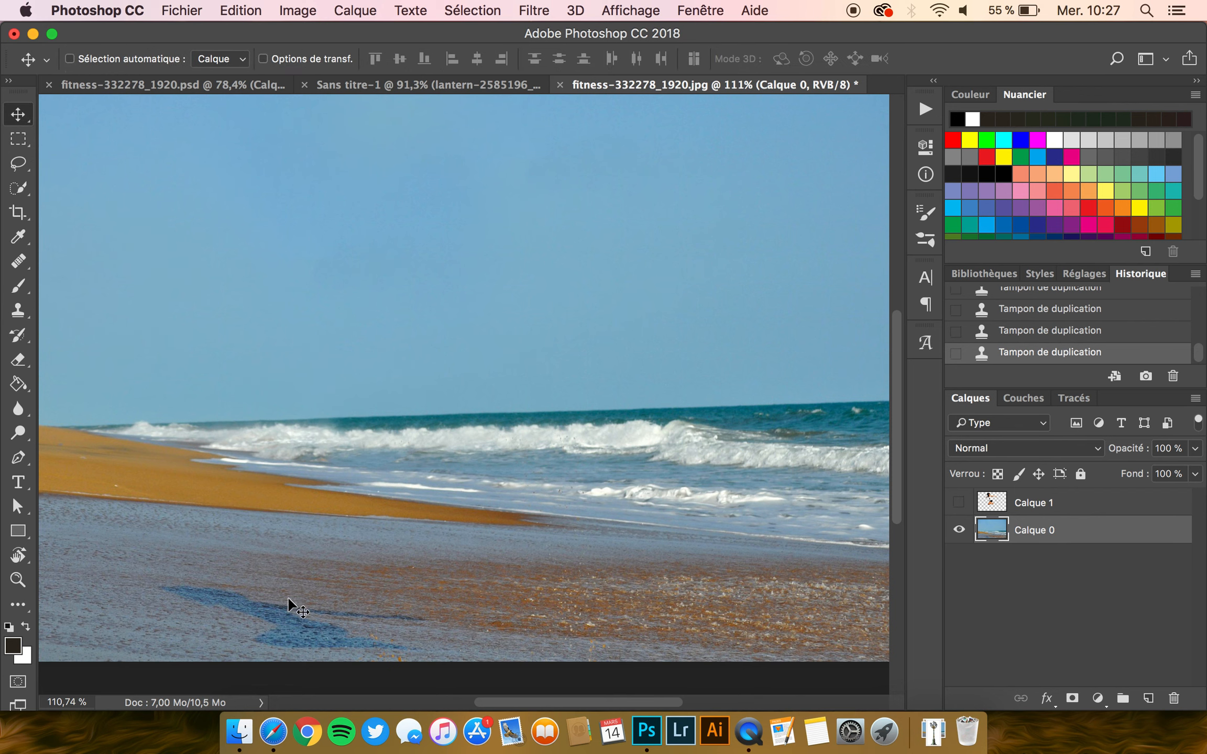
scroll(458, 496, "down", 2)
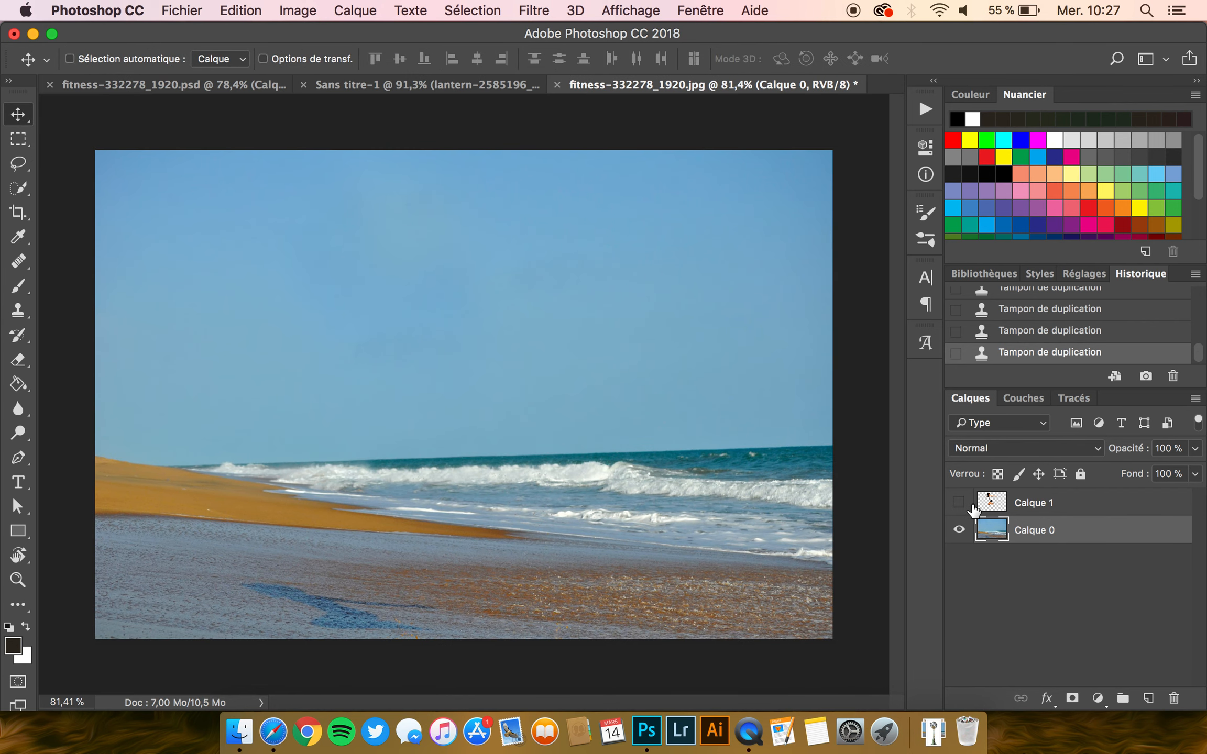
left_click(970, 506)
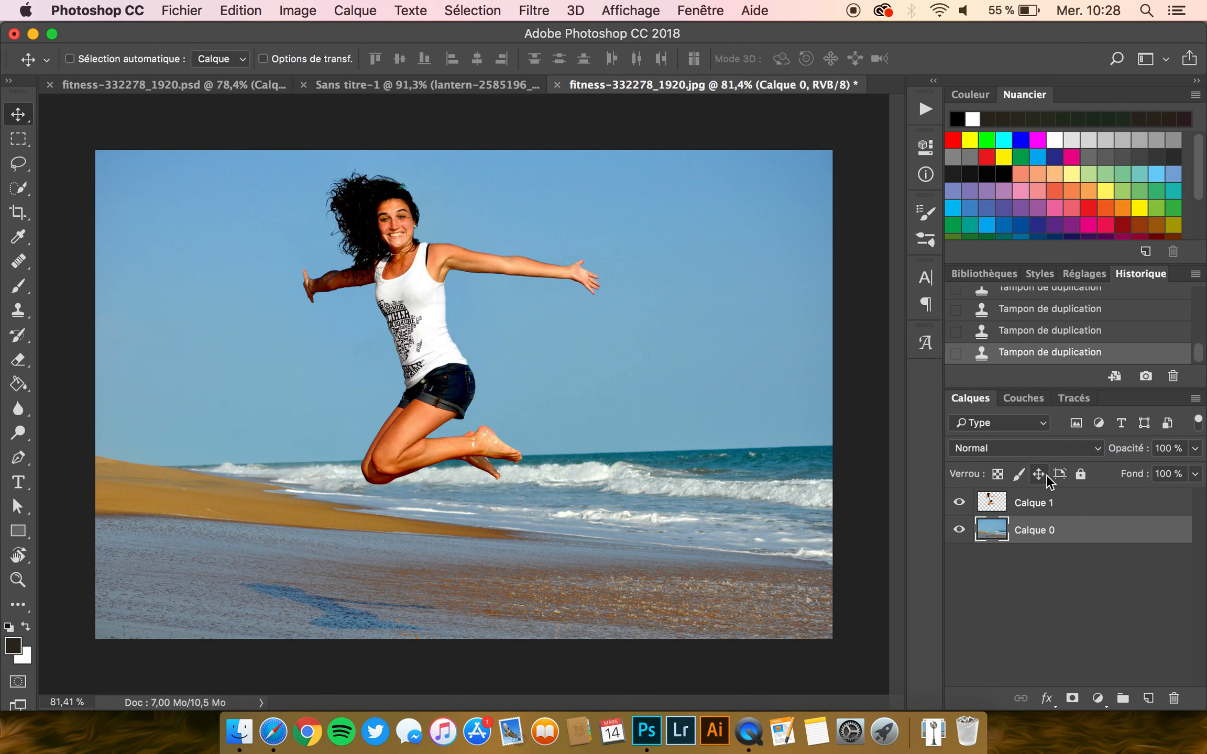
left_click(1042, 503)
- Reposition the woman and duplicate her layer, placing the copy over the sea, and hide the original Calque 1
left_click_drag(431, 230, 545, 297)
key("super+j")
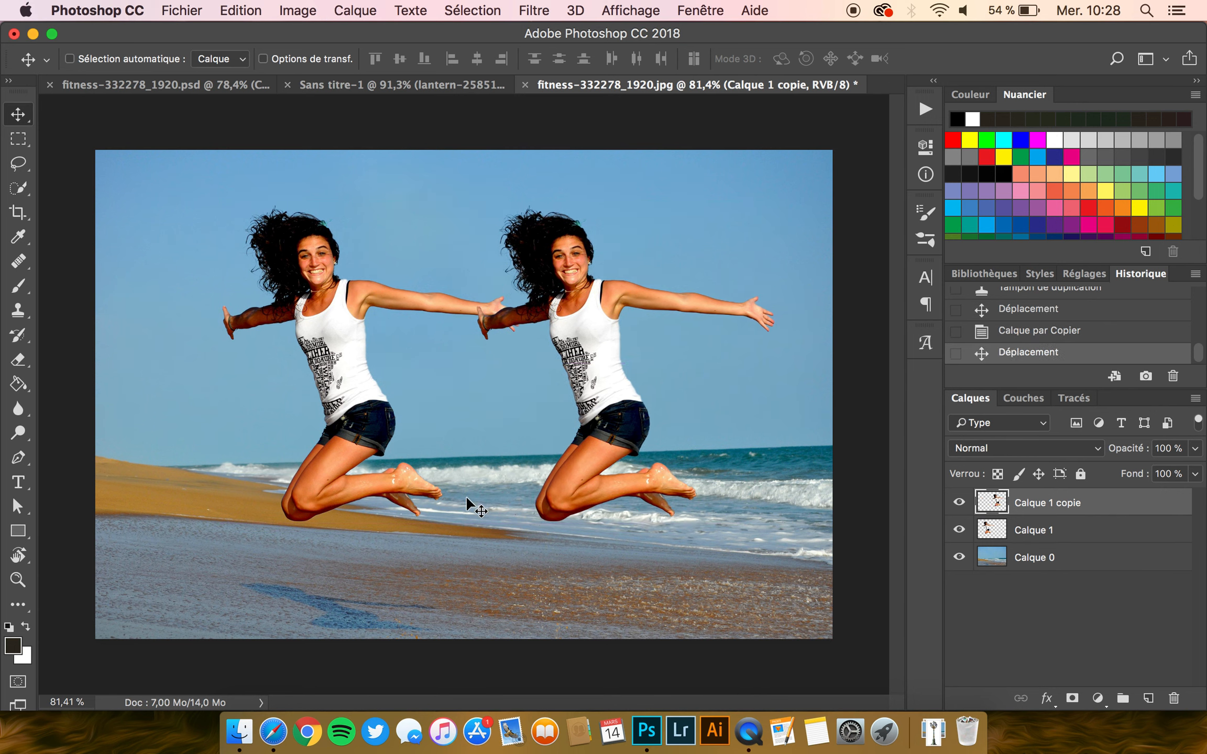
left_click(959, 529)
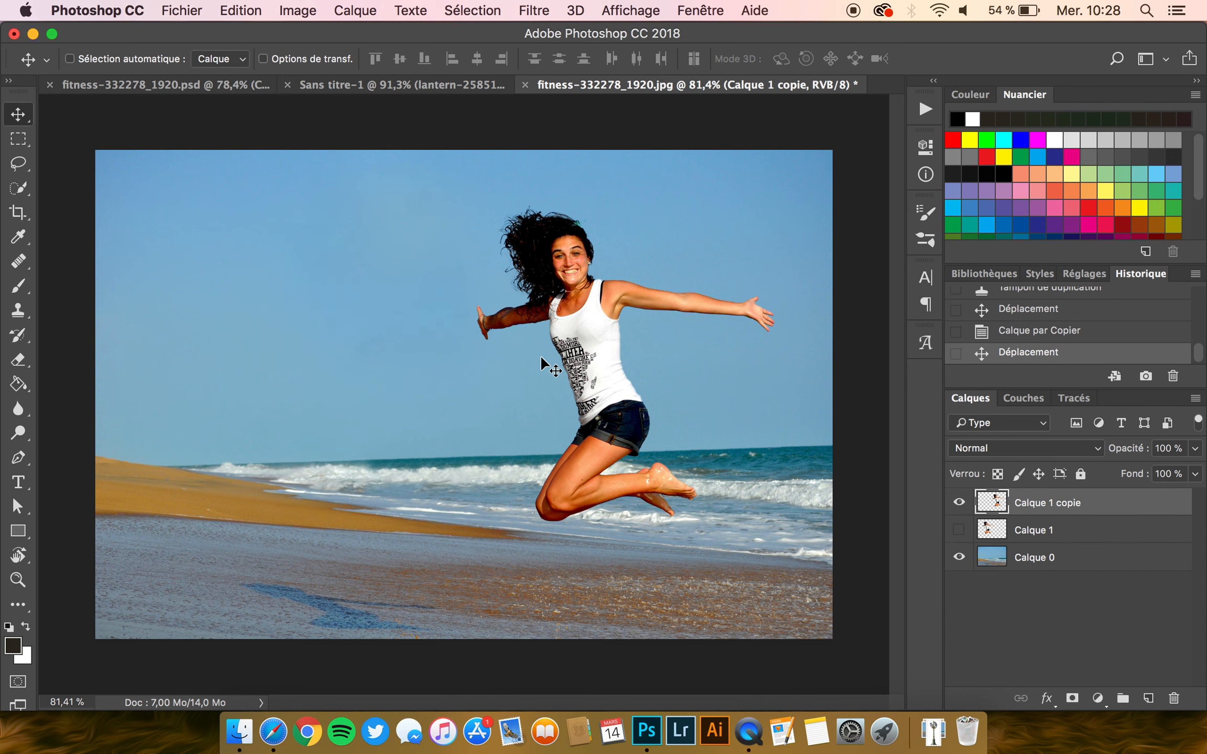
- Start Puppet Warp on Calque 1 copie and pin the woman's hair, face, neck and upper chest
left_click(249, 8)
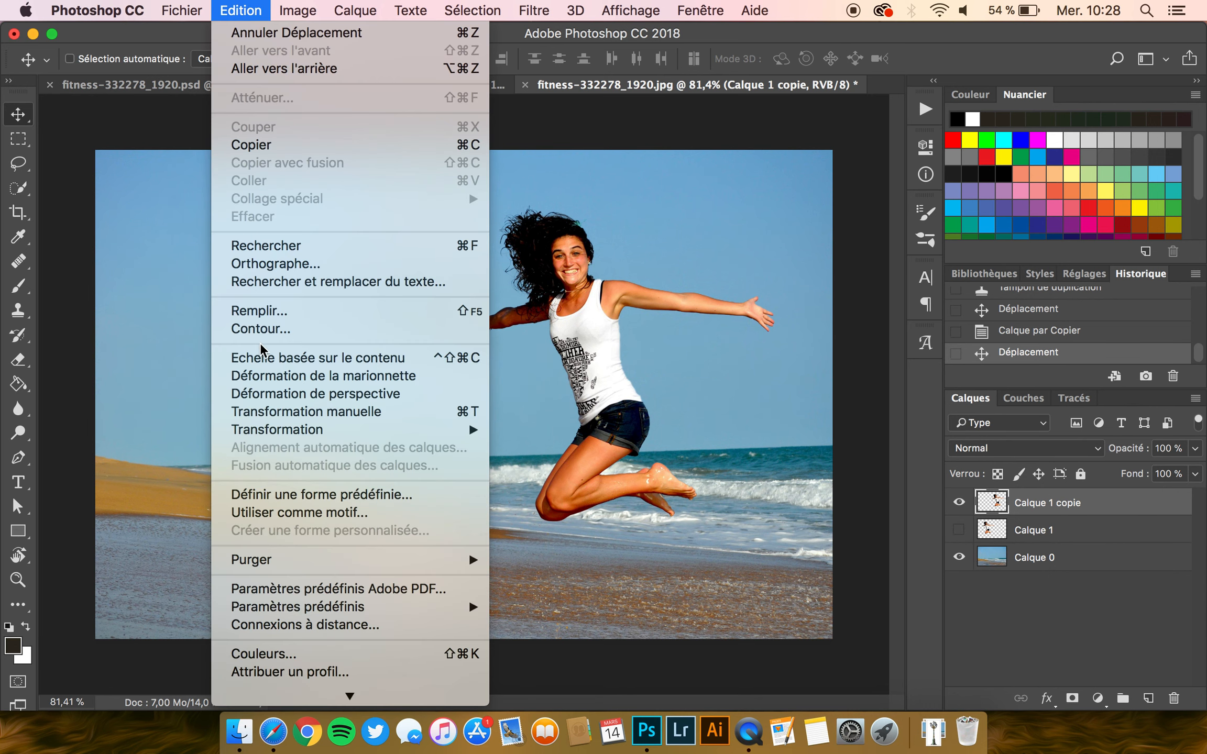
left_click(277, 376)
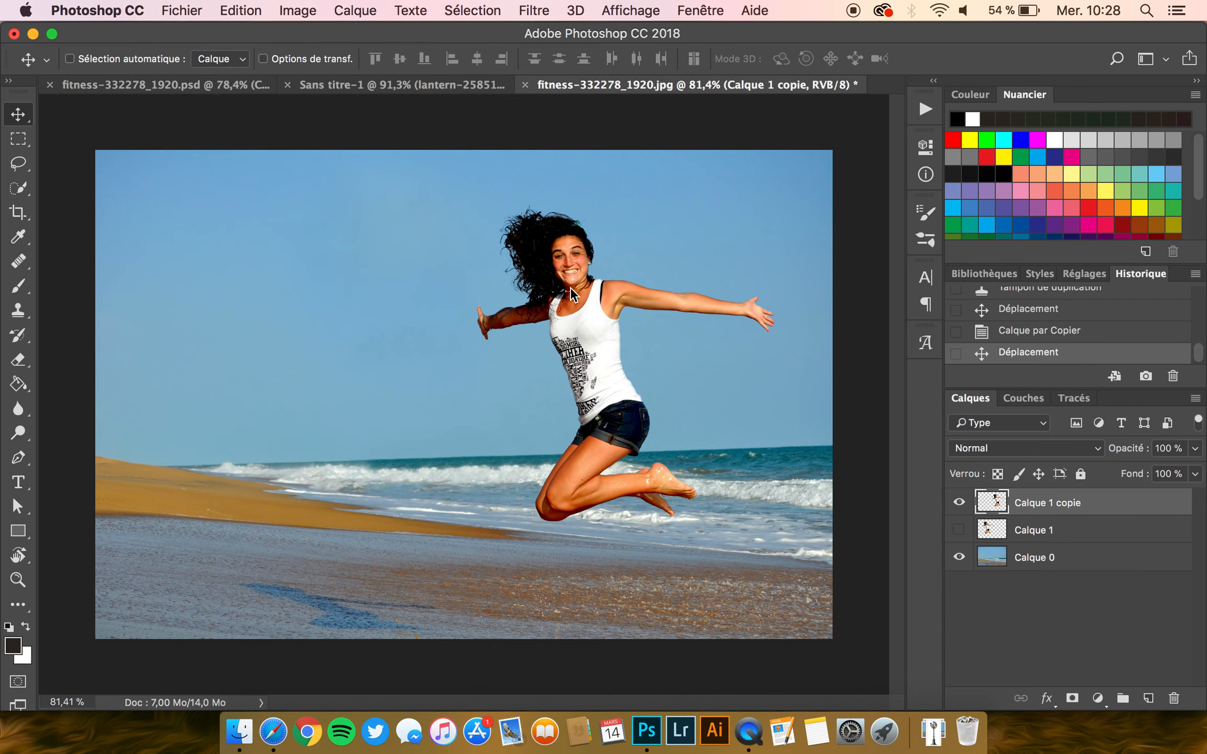
key("super+plus")
scroll(571, 289, "right", 10)
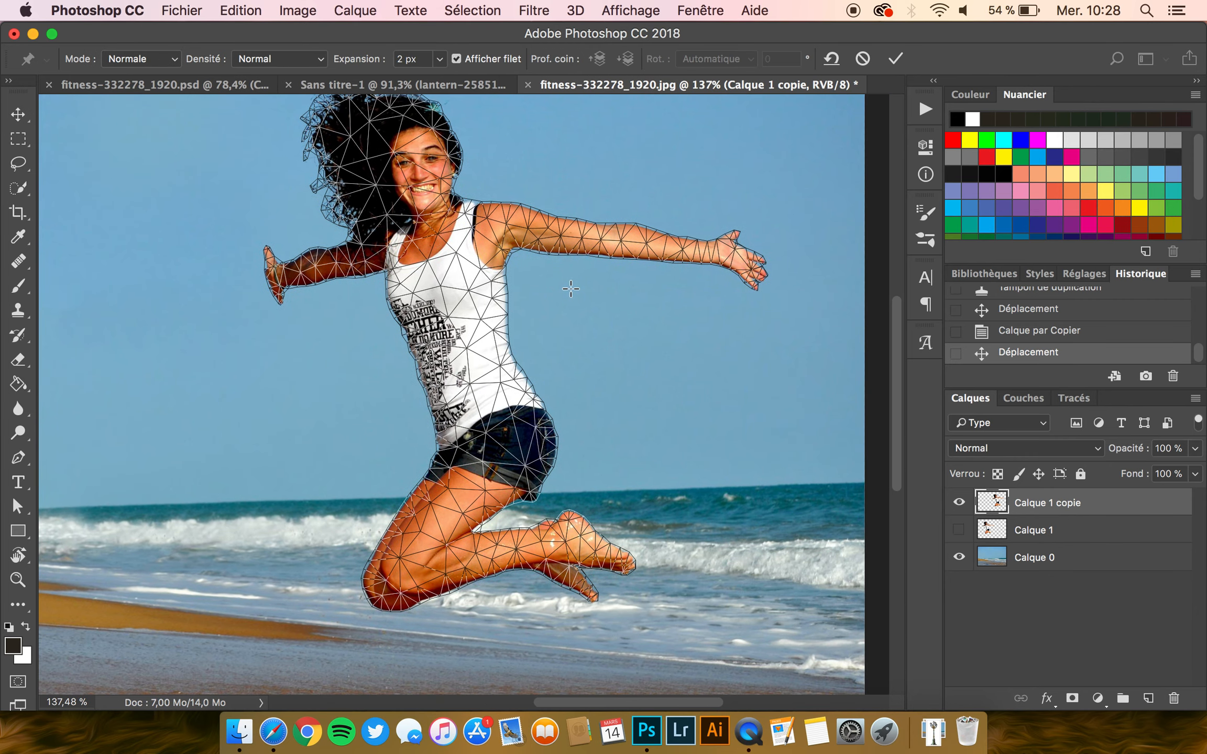
left_click(409, 171)
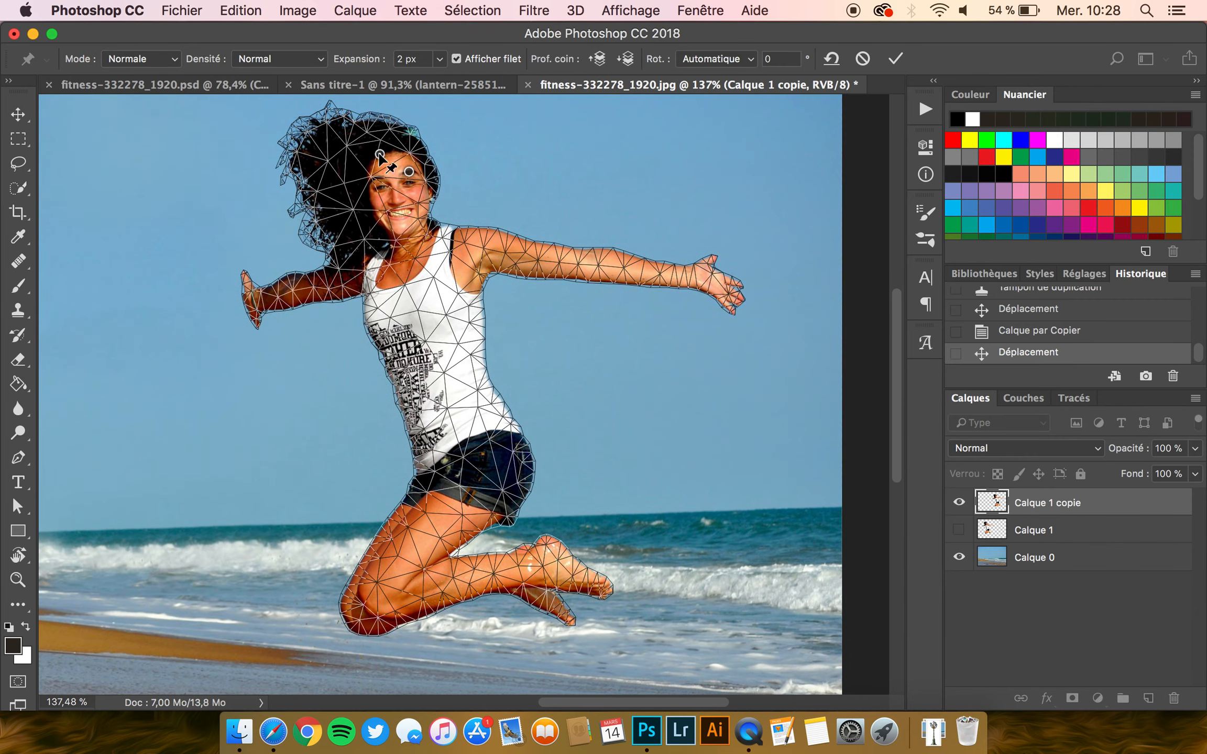
left_click(306, 173)
left_click(362, 197)
left_click(396, 261)
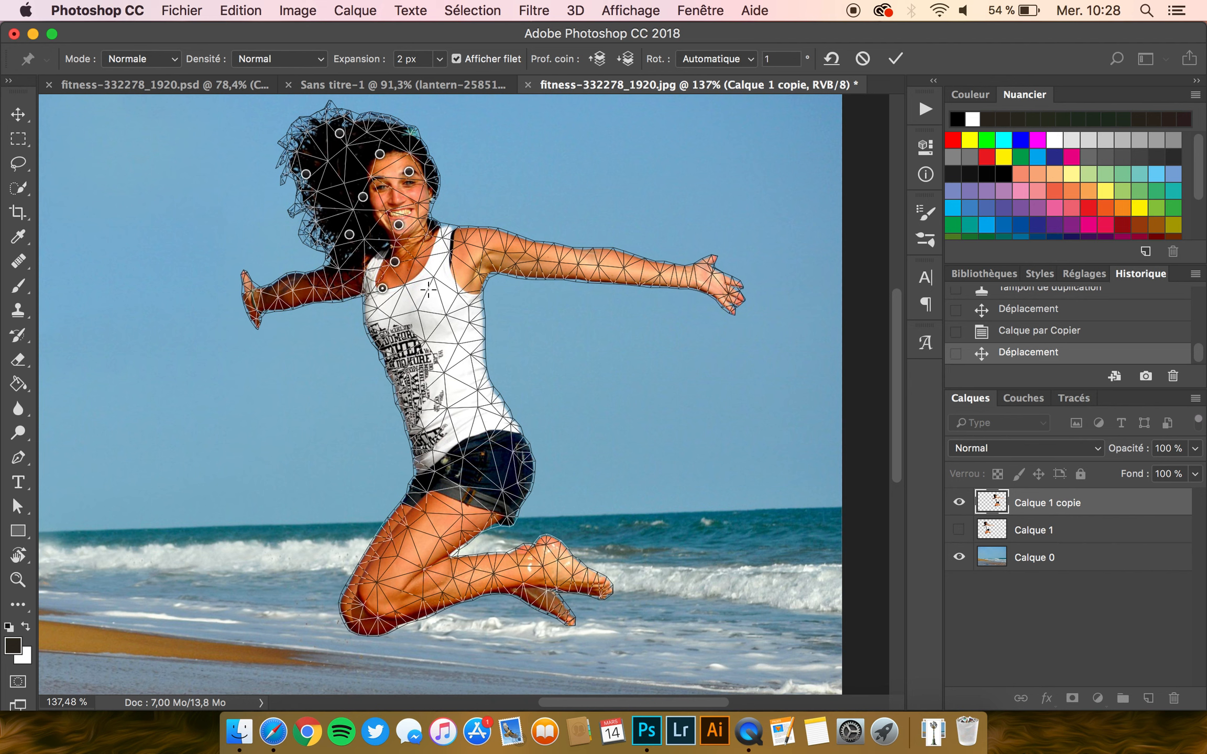
- Add Puppet Warp pins along the woman's torso, shorts, knee and feet, and on both arms and hands
left_click(392, 339)
left_click(421, 416)
left_click(491, 419)
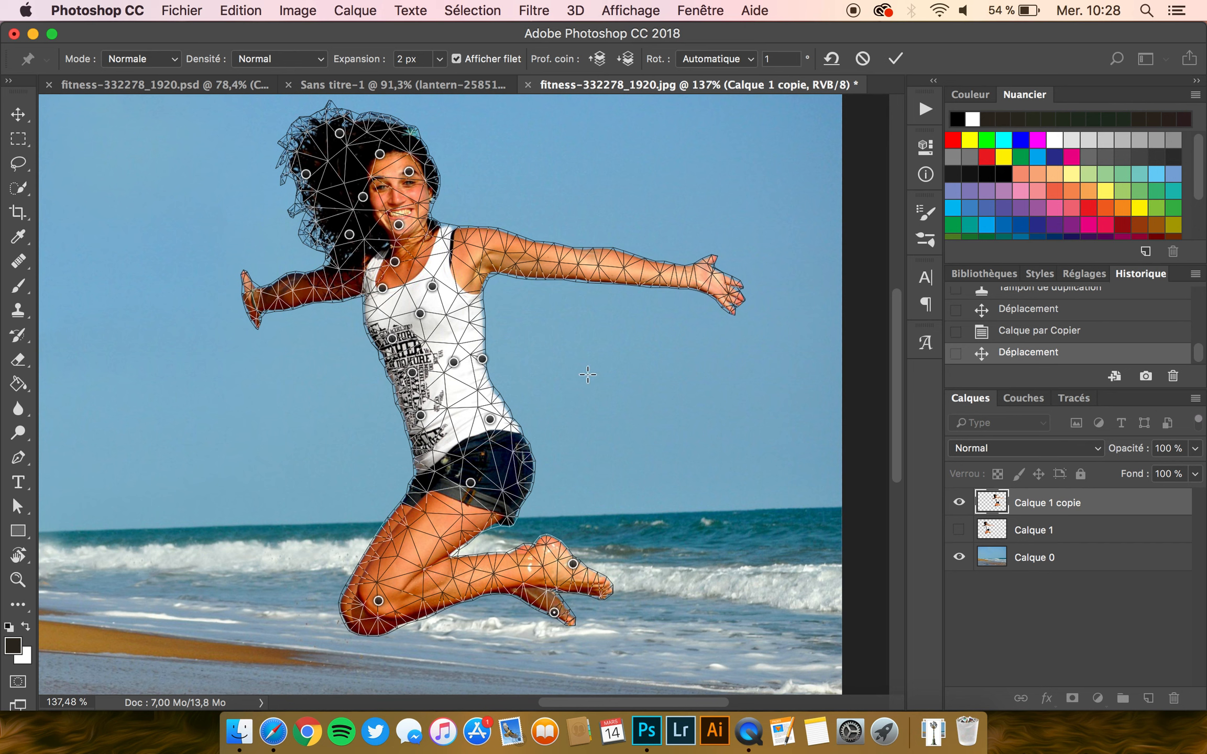
left_click(476, 252)
left_click(341, 276)
- Swing the woman's knee inward and lower, and add a thigh pin shifted slightly toward the back of the leg
left_click_drag(386, 602, 440, 626)
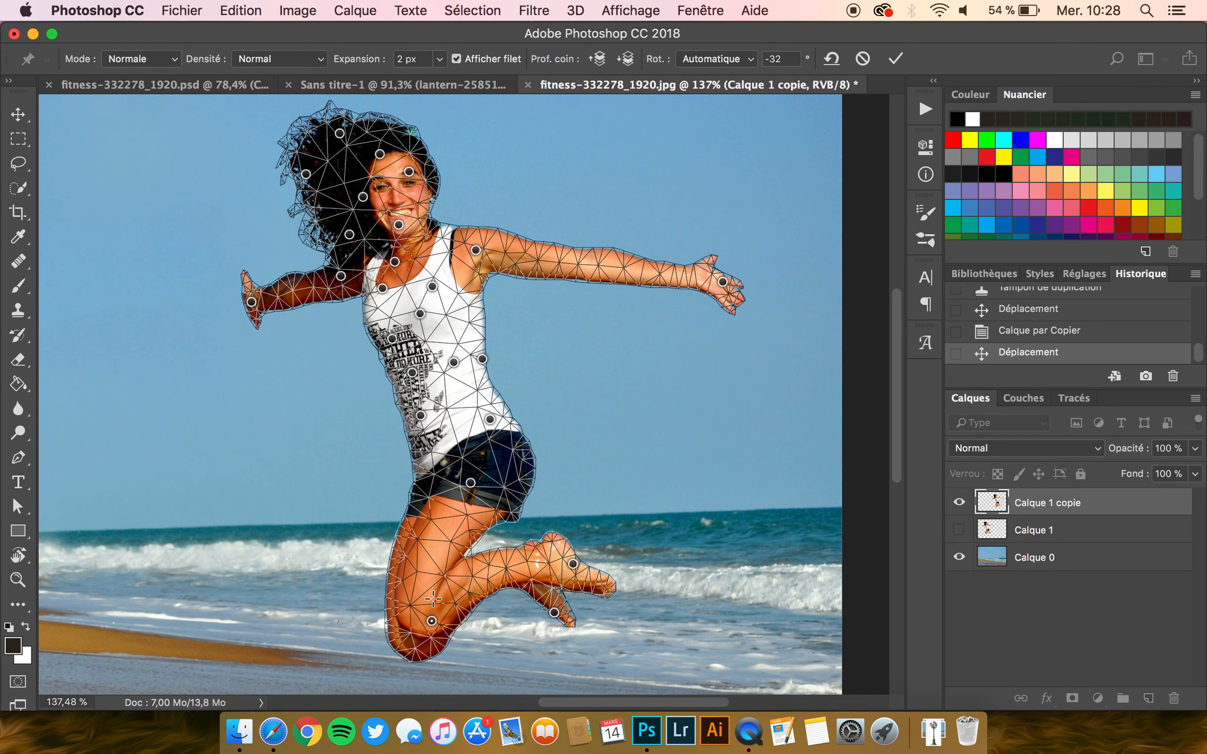
left_click(440, 546)
left_click_drag(441, 547, 454, 547)
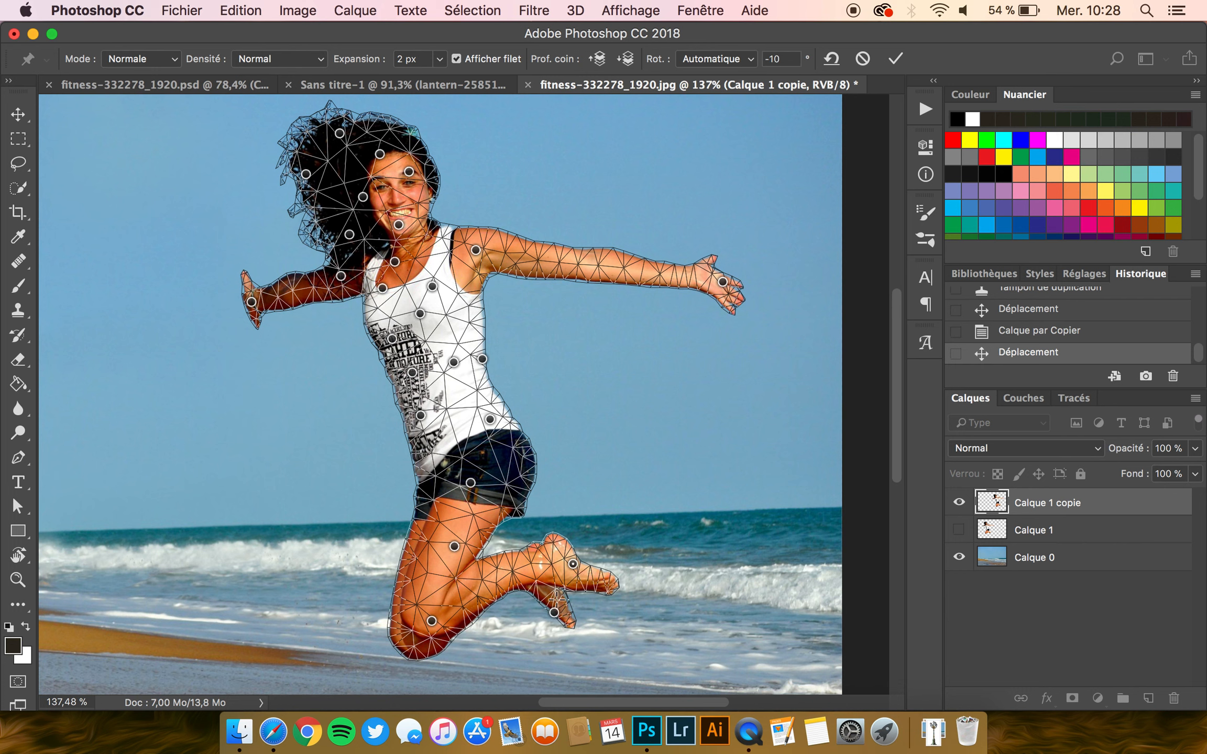
- Raise both foot pins together, lower the knee slightly further and fine-tune each foot's position
left_click(555, 613, "shift")
left_click_drag(573, 564, 563, 533)
left_click_drag(434, 626, 451, 633)
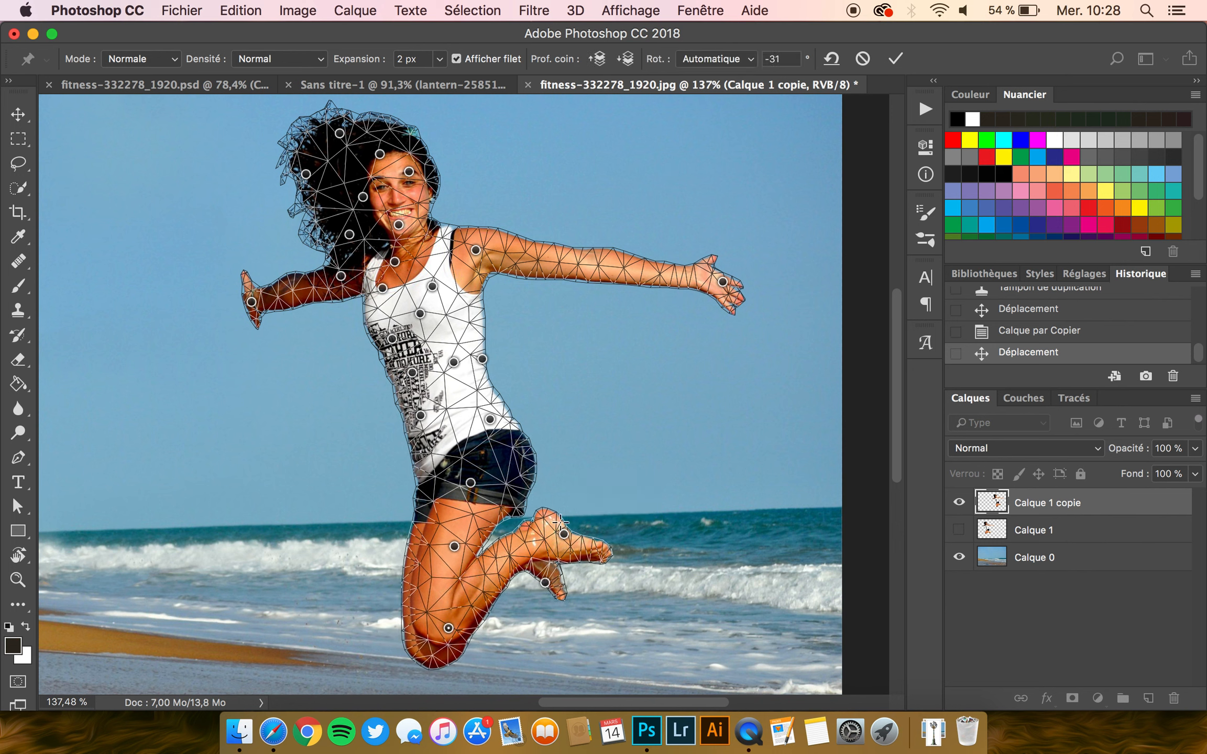
left_click_drag(545, 583, 556, 582)
left_click_drag(563, 534, 566, 529)
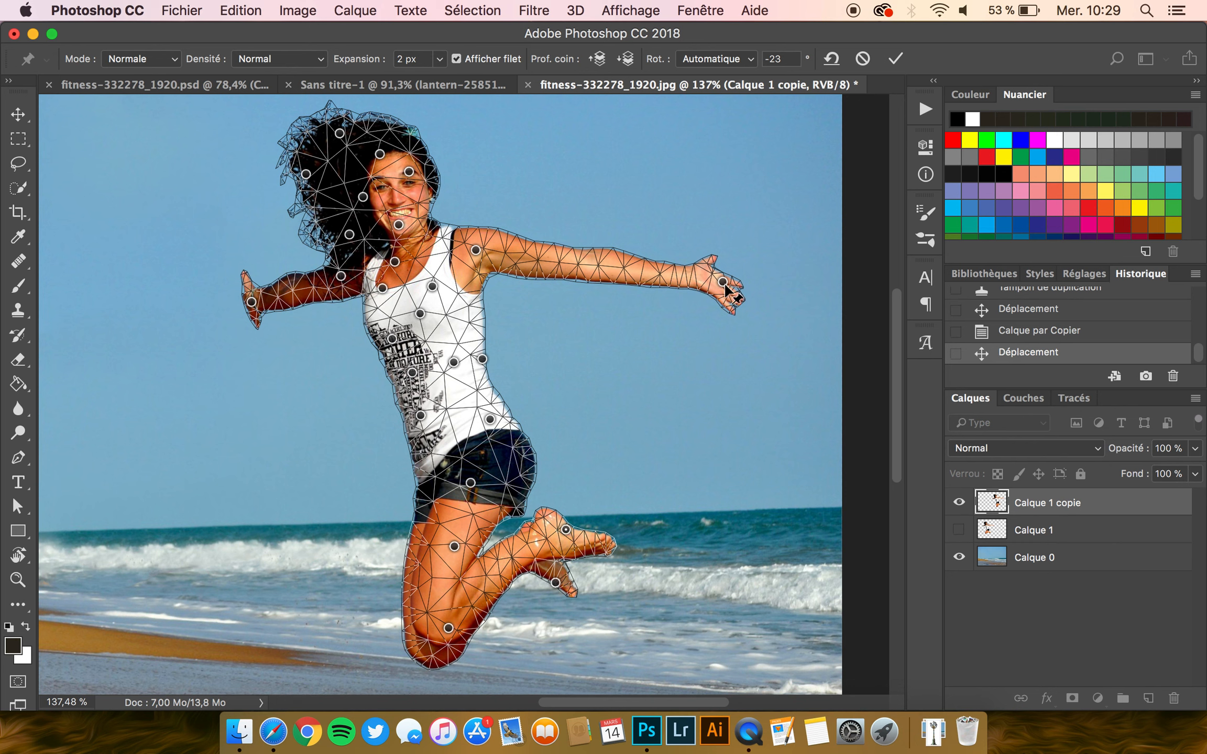
- Raise the woman's longer outstretched arm above shoulder height by moving its hand and shoulder pins, undoing the first overly strong bend
left_click_drag(722, 283, 485, 154)
key("super+z")
left_click_drag(722, 282, 717, 214)
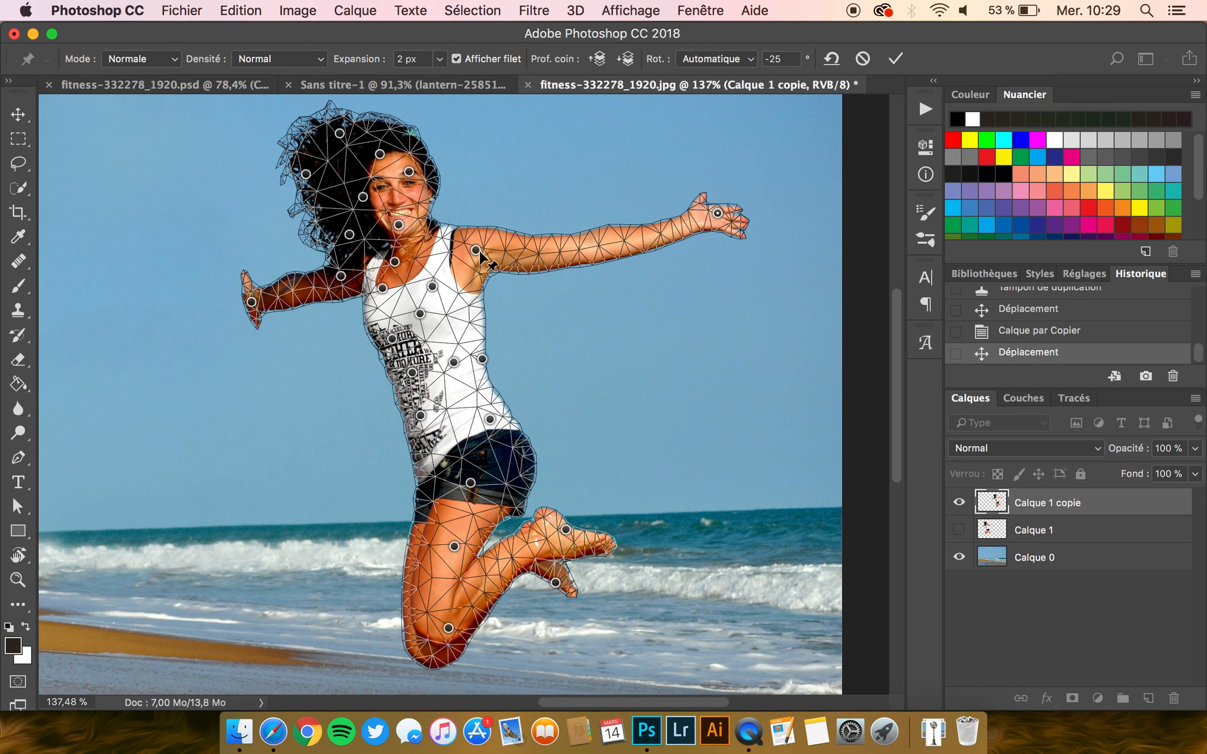
left_click_drag(475, 247, 474, 240)
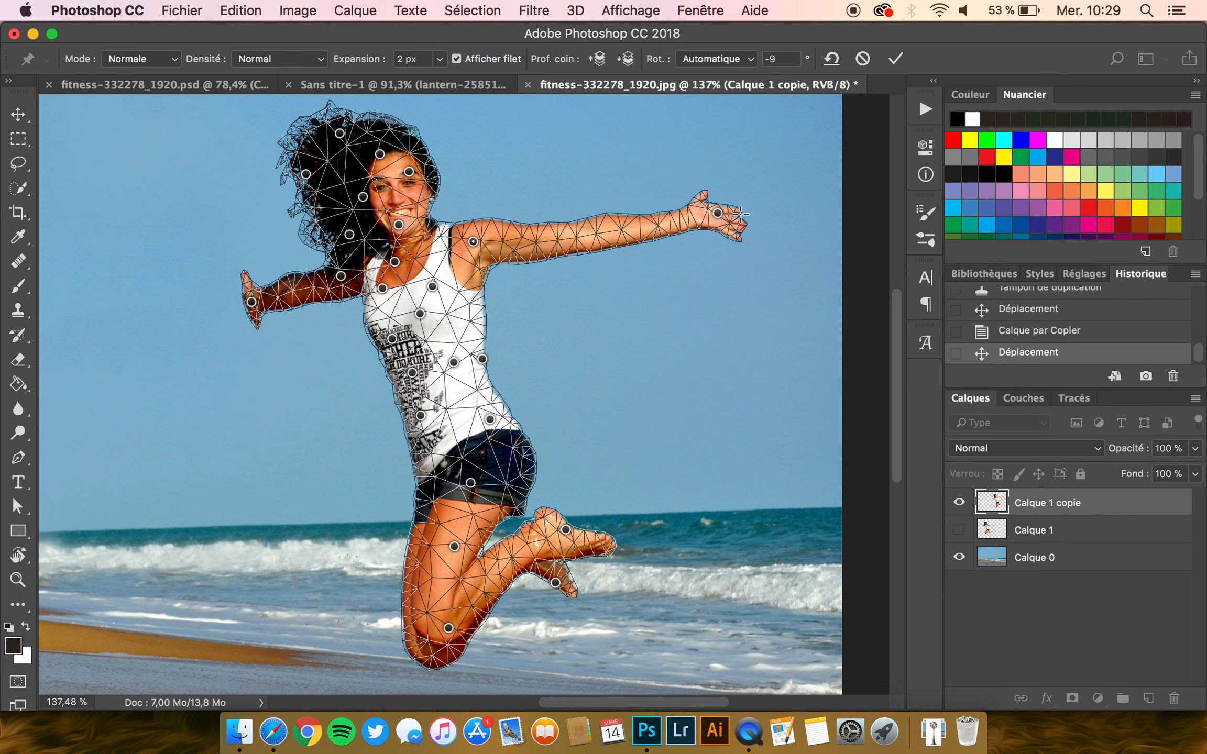
left_click(716, 214, "shift")
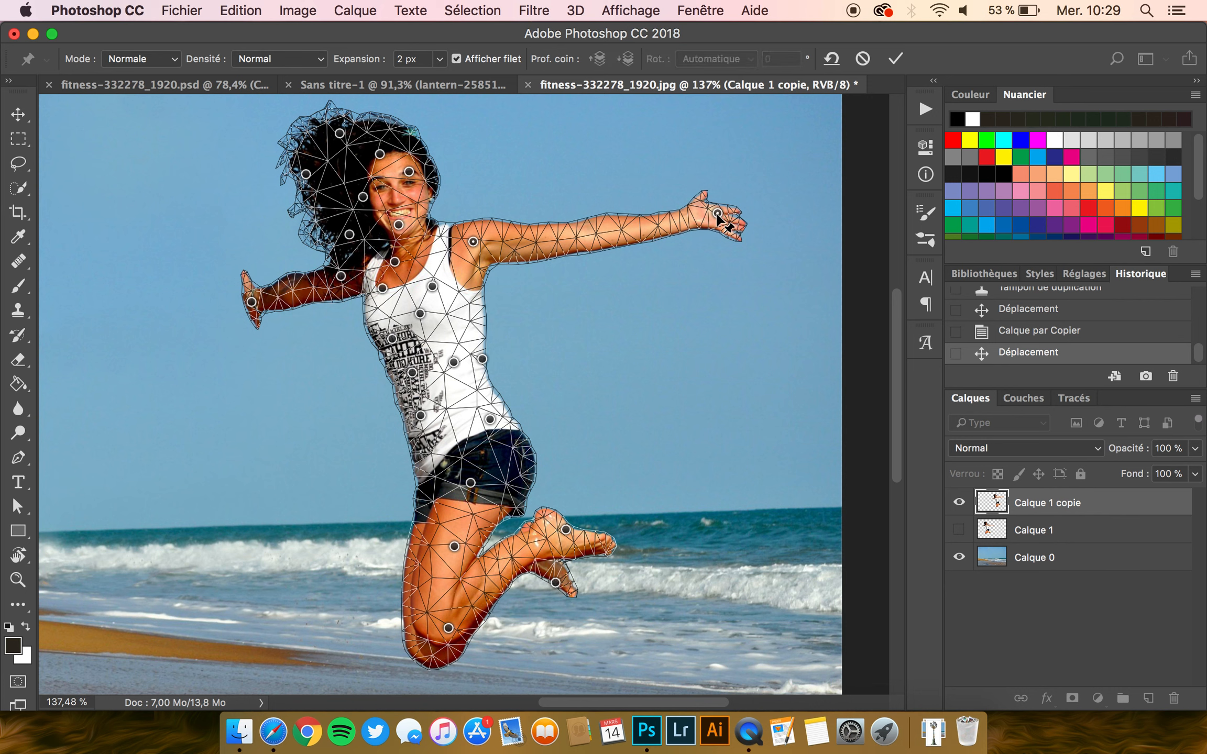
left_click_drag(718, 215, 711, 178)
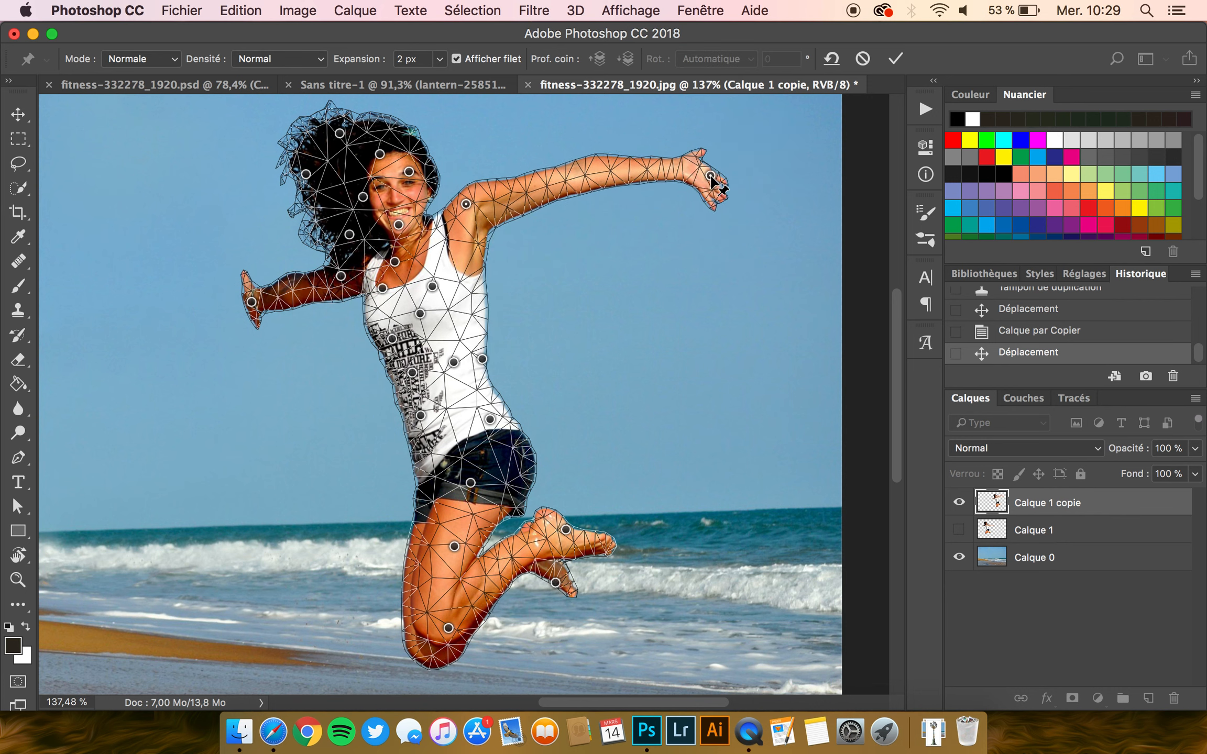
- Undo the last bend of the longer arm, and raise the shorter arm by moving its hand and upper-arm pins upward
key("super+z")
left_click(251, 302)
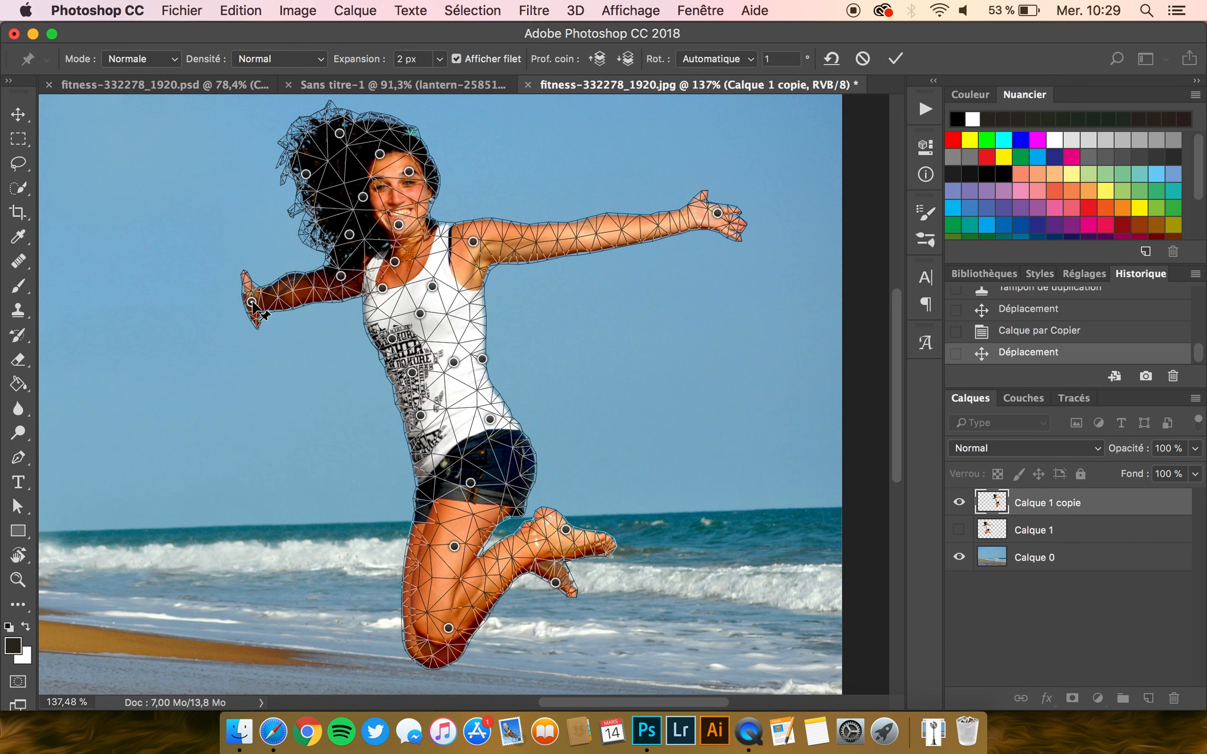
left_click_drag(251, 303, 243, 279)
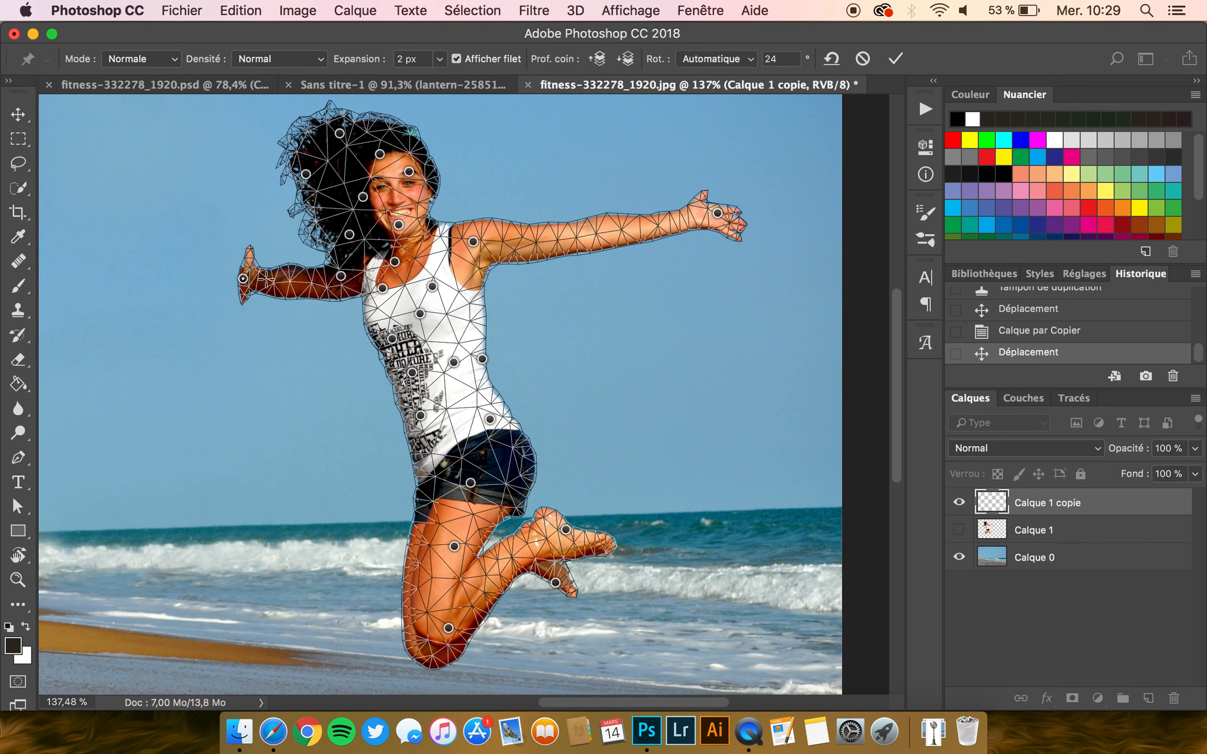
left_click_drag(340, 276, 334, 267)
left_click_drag(242, 279, 240, 259)
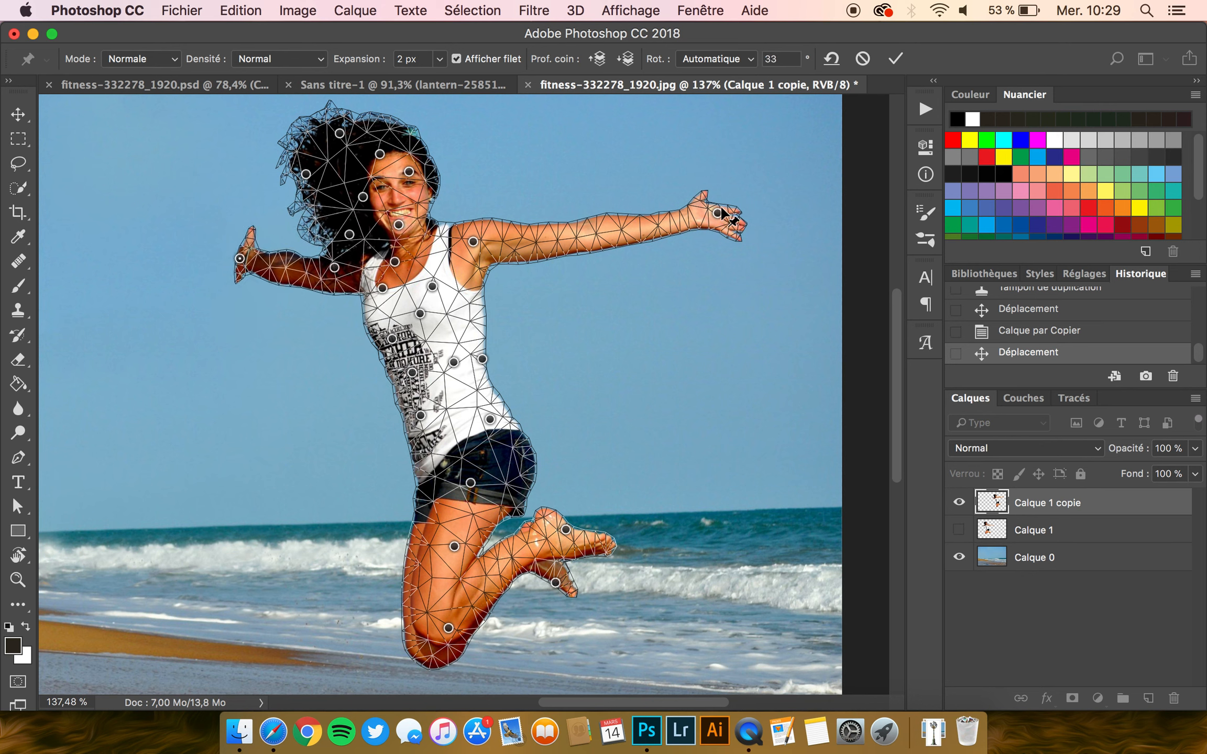
- Raise the longer arm's hand, add a forearm pin, undo a trial shift of it, lift the hand slightly more and apply the Puppet Warp
left_click_drag(717, 213, 709, 174)
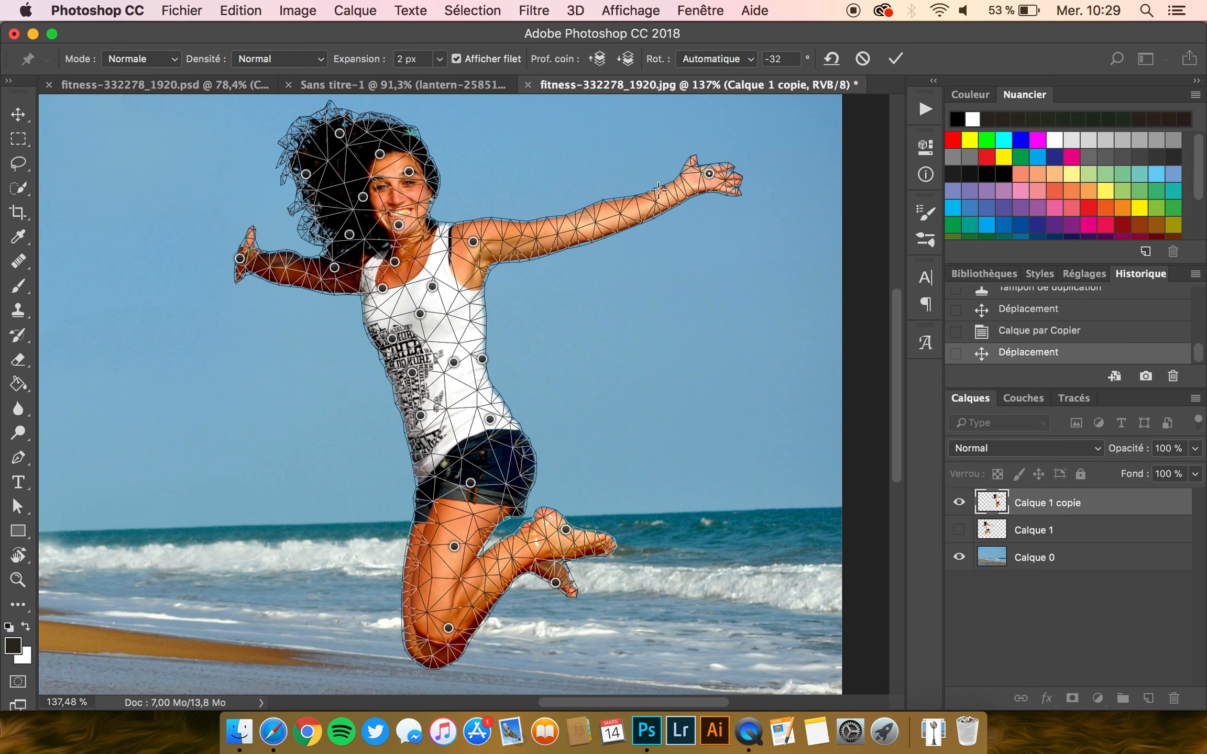
left_click(593, 220)
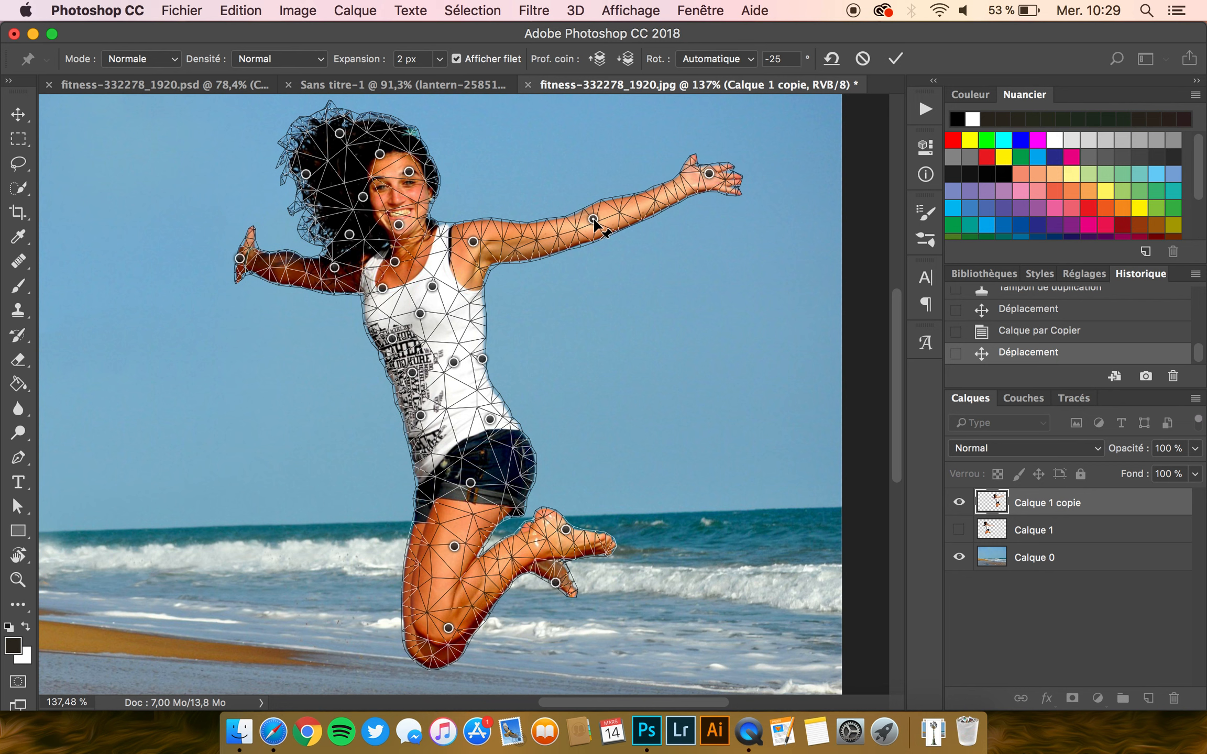
left_click_drag(593, 218, 588, 194)
key("super+z")
mouse_move(708, 174)
left_mouse_down()
mouse_move(725, 170)
mouse_move(705, 168)
left_mouse_up()
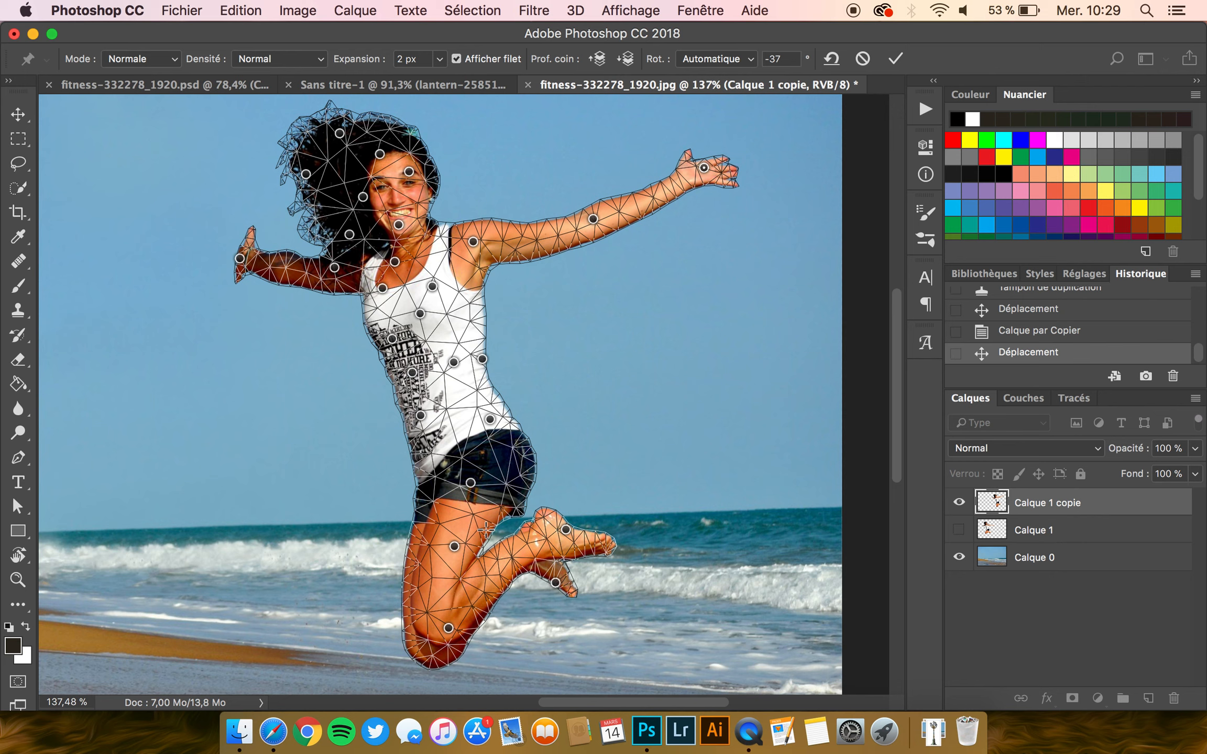
key("Return")
key("super+0")
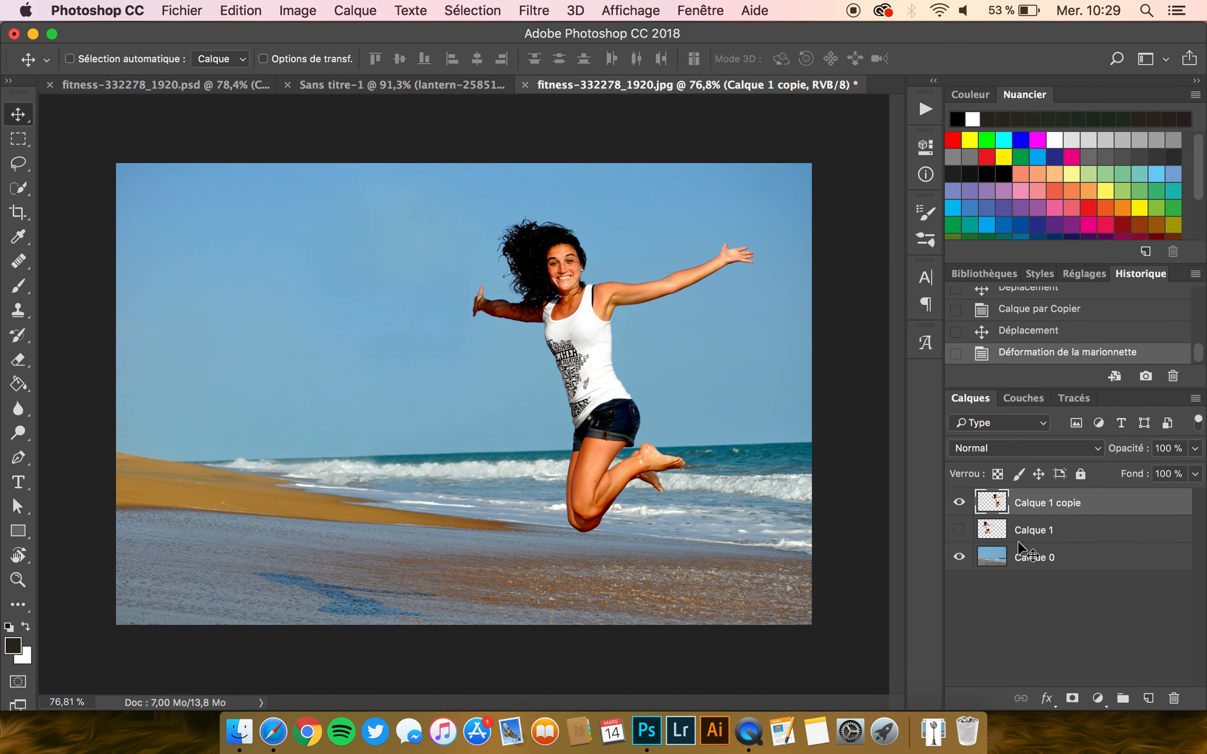
- Show the original woman's layer Calque 1 and move her lower and farther from the warped copy, undoing the accidental move of the copy
left_click(959, 529)
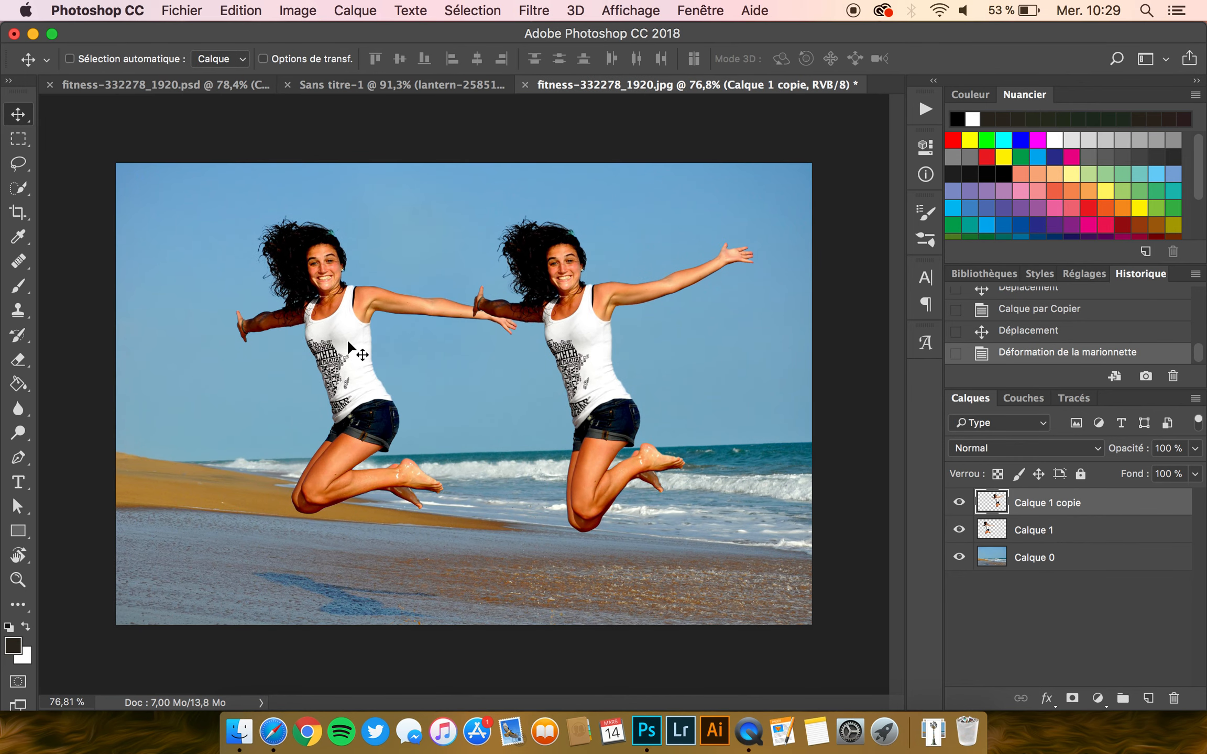
left_click_drag(340, 372, 334, 373)
key("super+z")
left_click(1058, 527)
left_click_drag(376, 285, 351, 320)
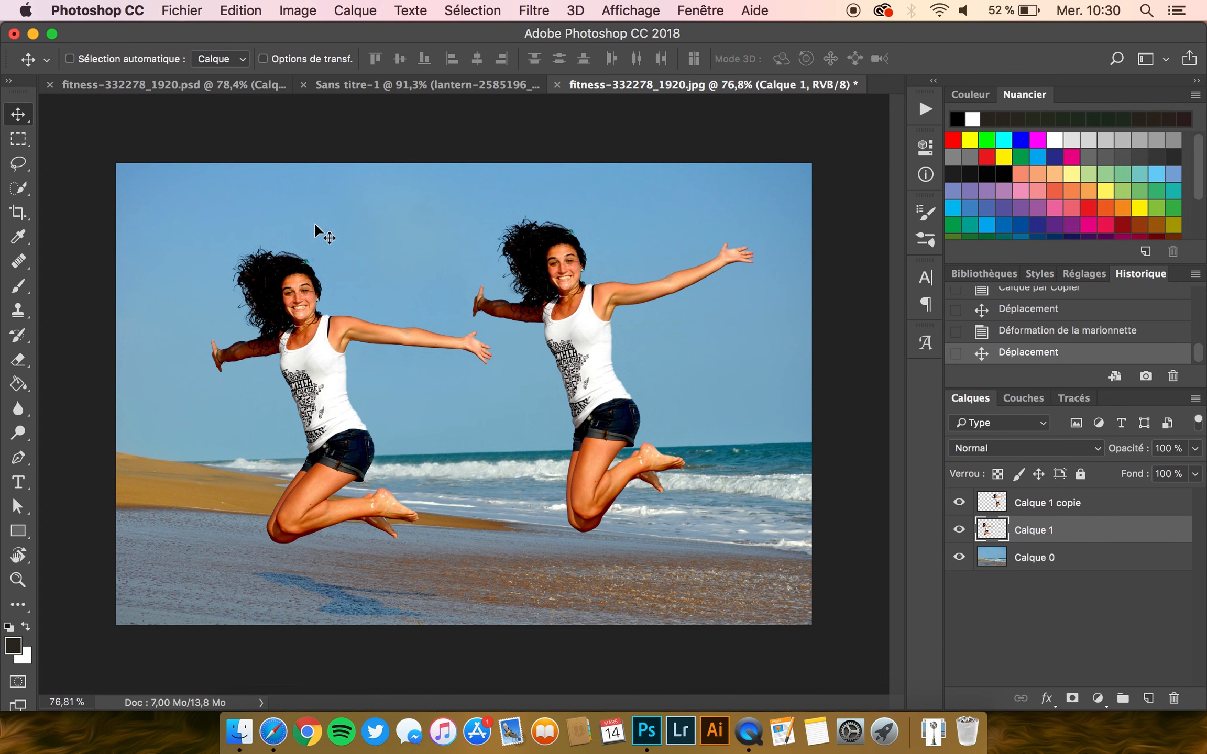
- Examine both women up close and compare the composition with the finished version in fitness-332278_1920.psd
scroll(516, 284, "up", 4)
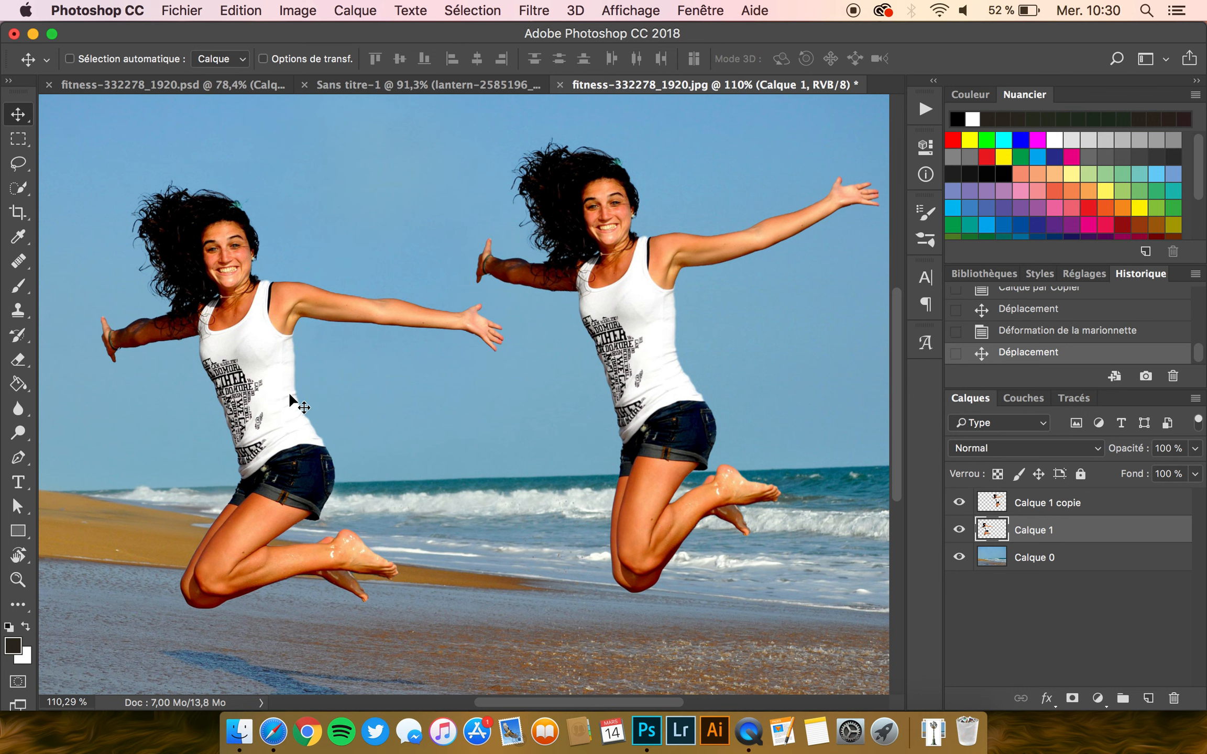
scroll(288, 393, "down", 1)
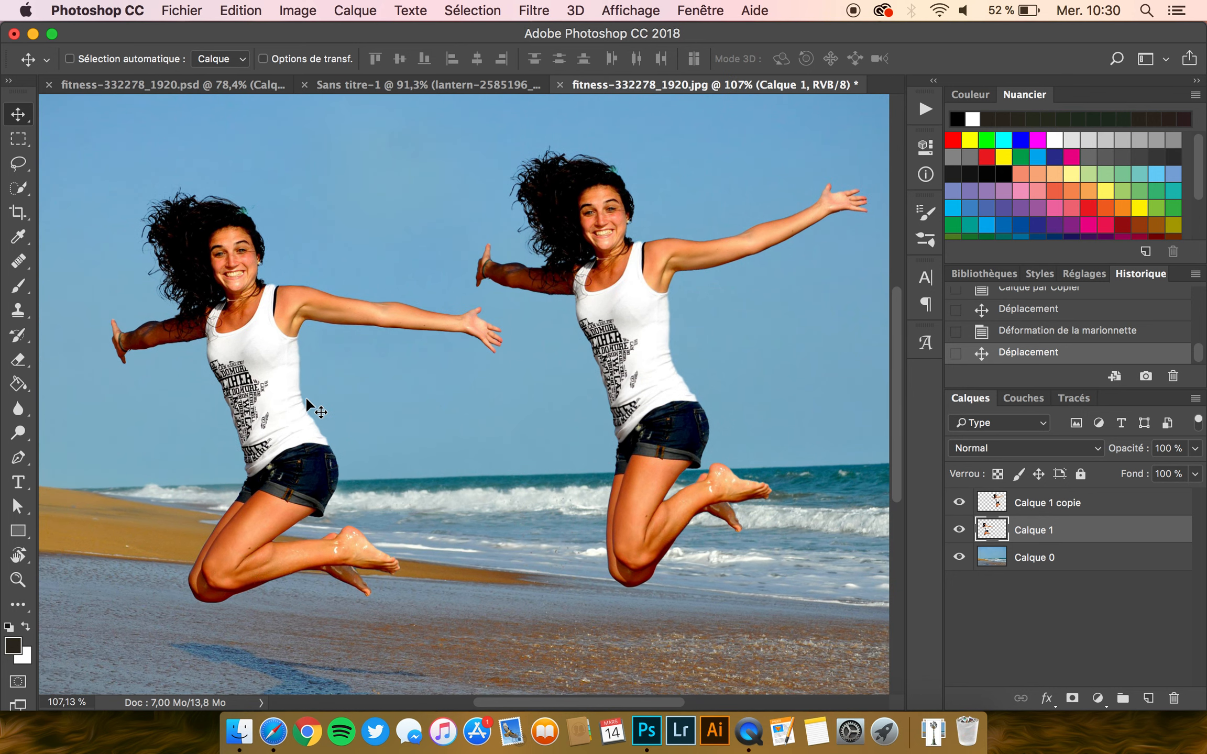
left_click(186, 83)
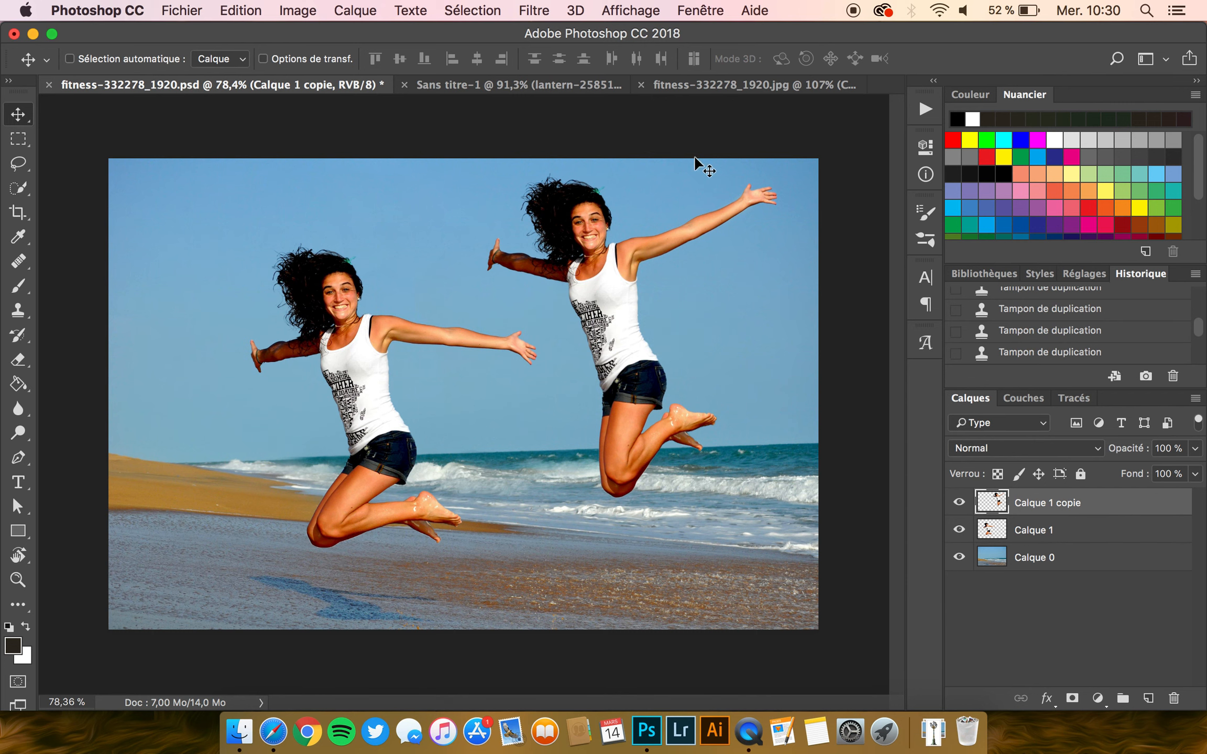
left_click(741, 84)
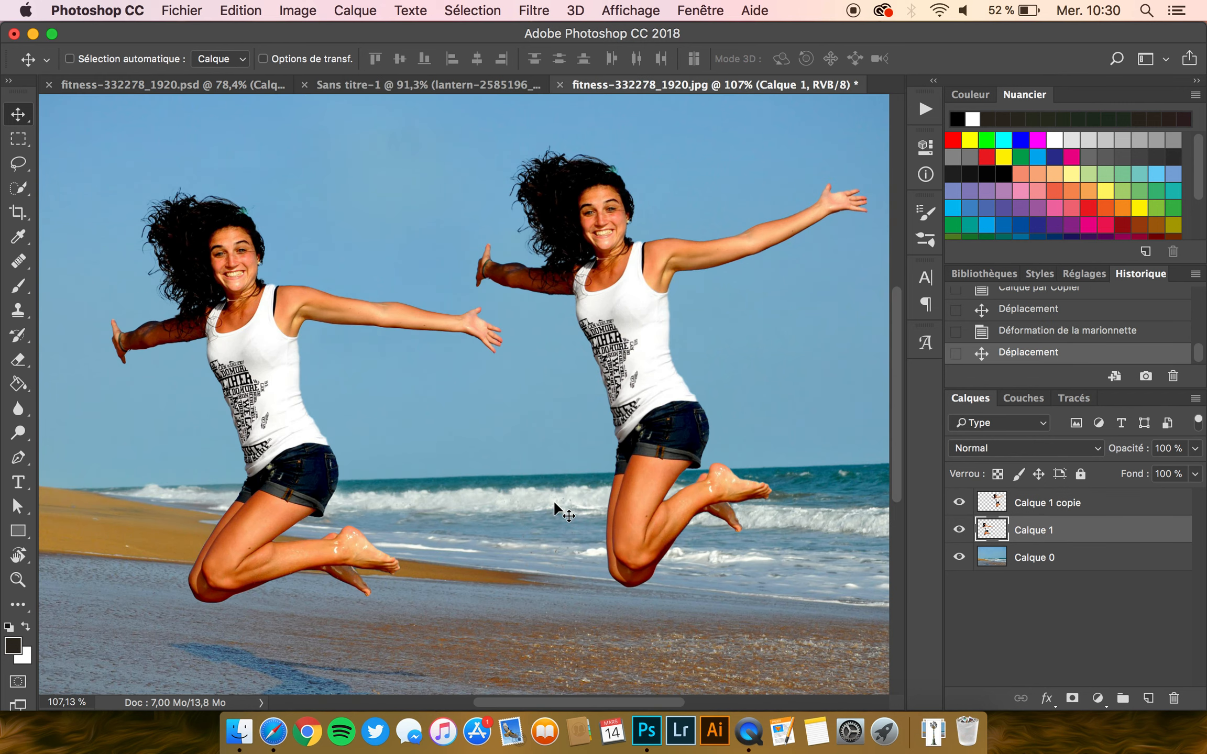